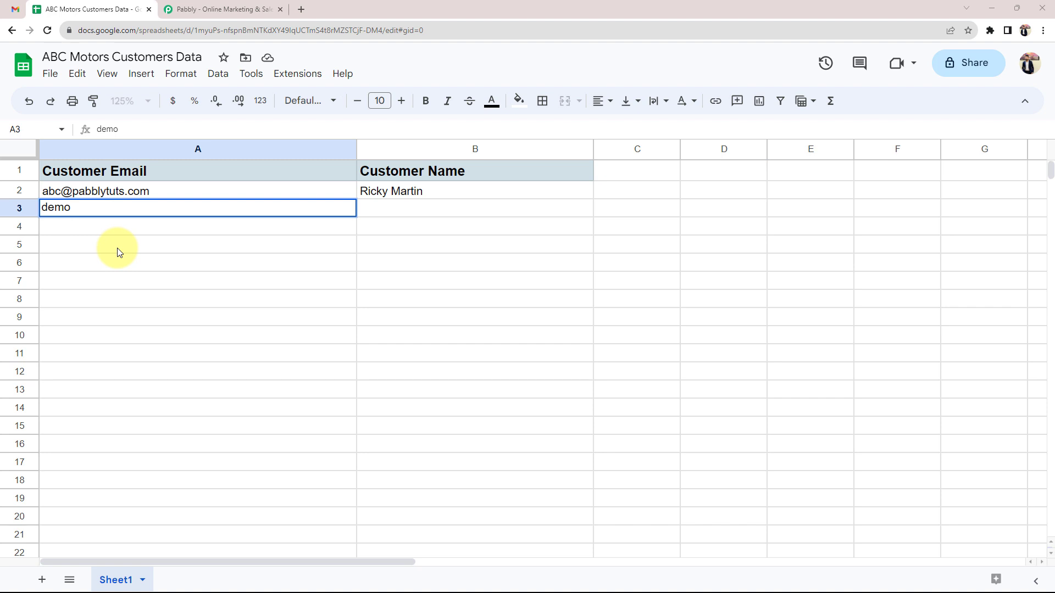
Finish the second customer's email address in A3 and enter their full name in B3
{"action": "type", "text": "@pabblytuts"}
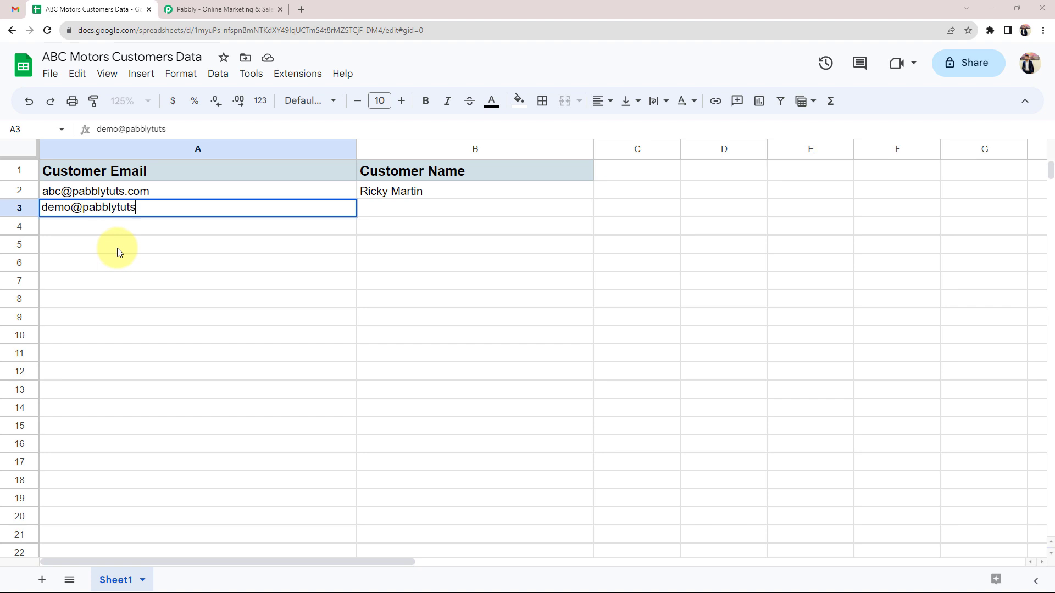
{"action": "type", "text": ".com"}
{"action": "key", "text": "Tab"}
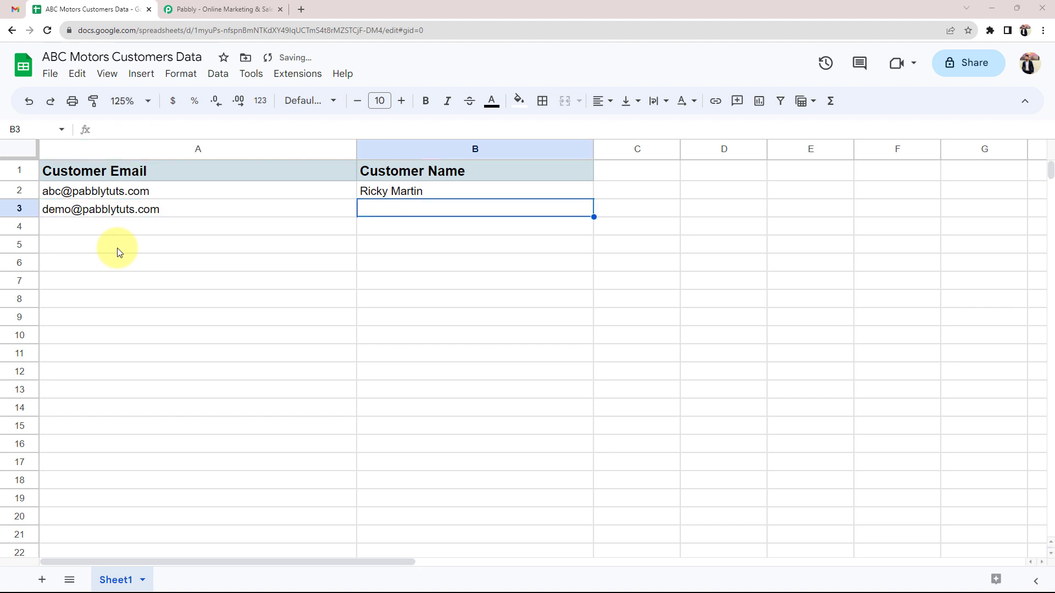
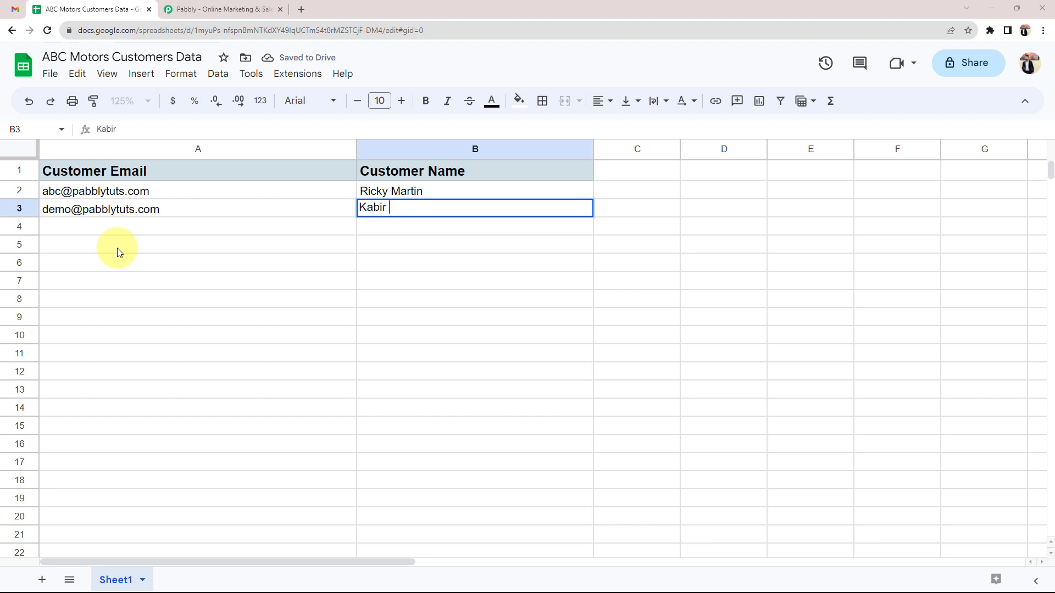
{"action": "left_click", "coordinate": [119, 252]}
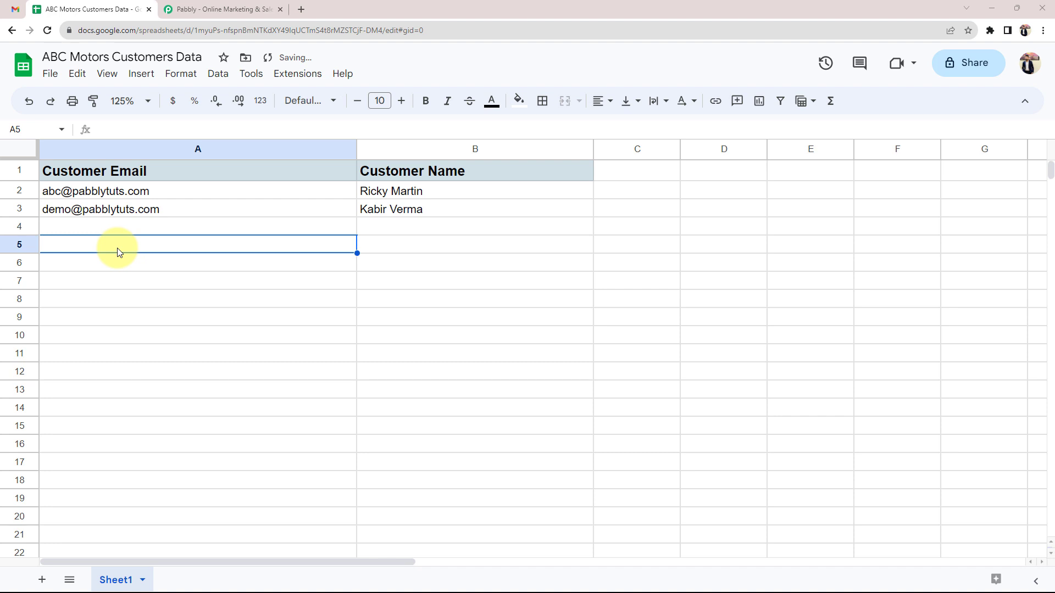
{"action": "mouse_move", "coordinate": [128, 197]}
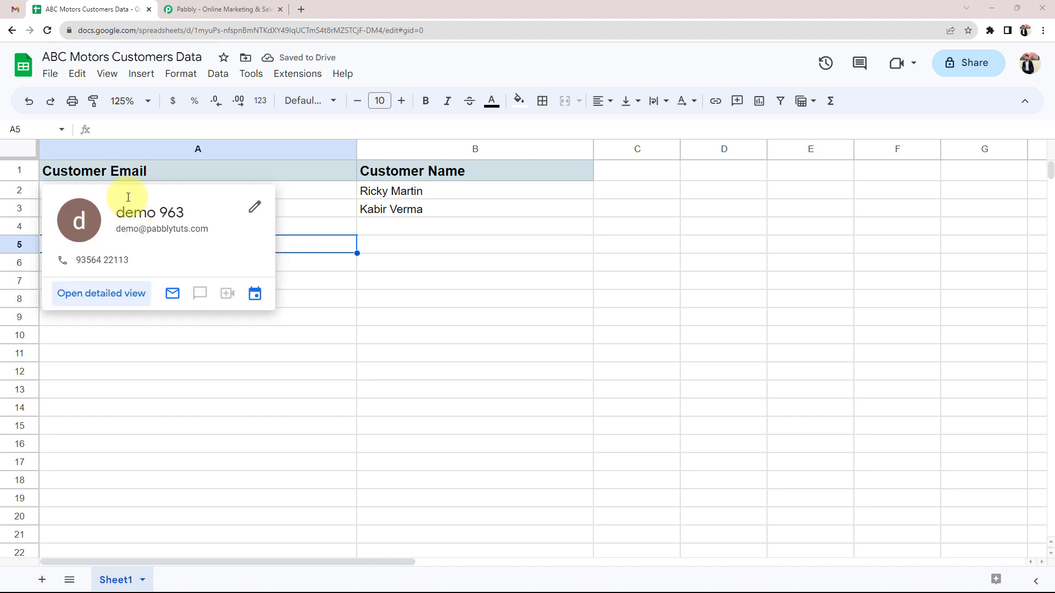
{"action": "left_click", "coordinate": [406, 210]}
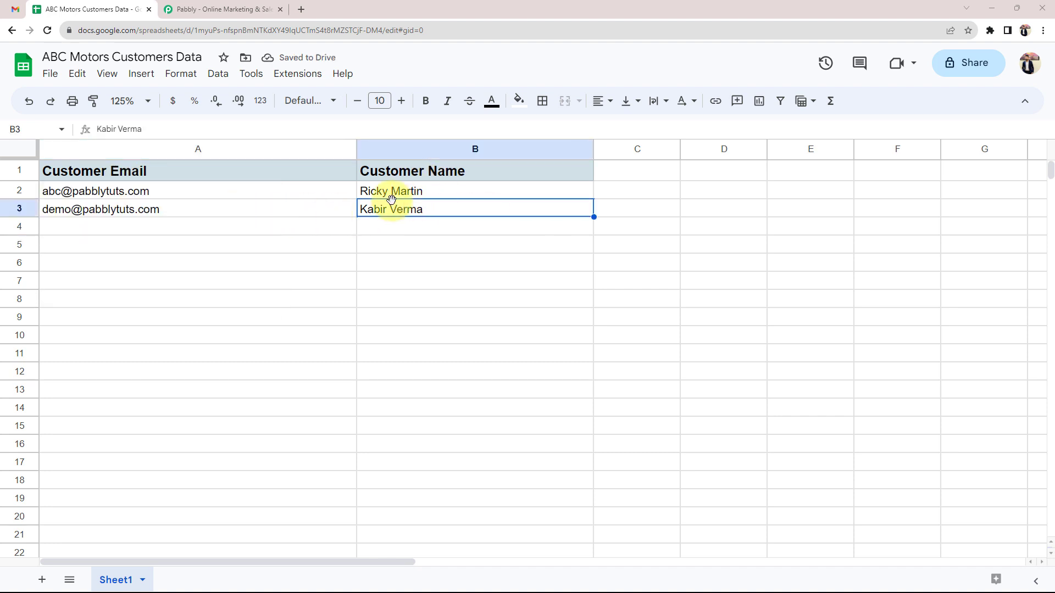
{"action": "left_click", "coordinate": [113, 207]}
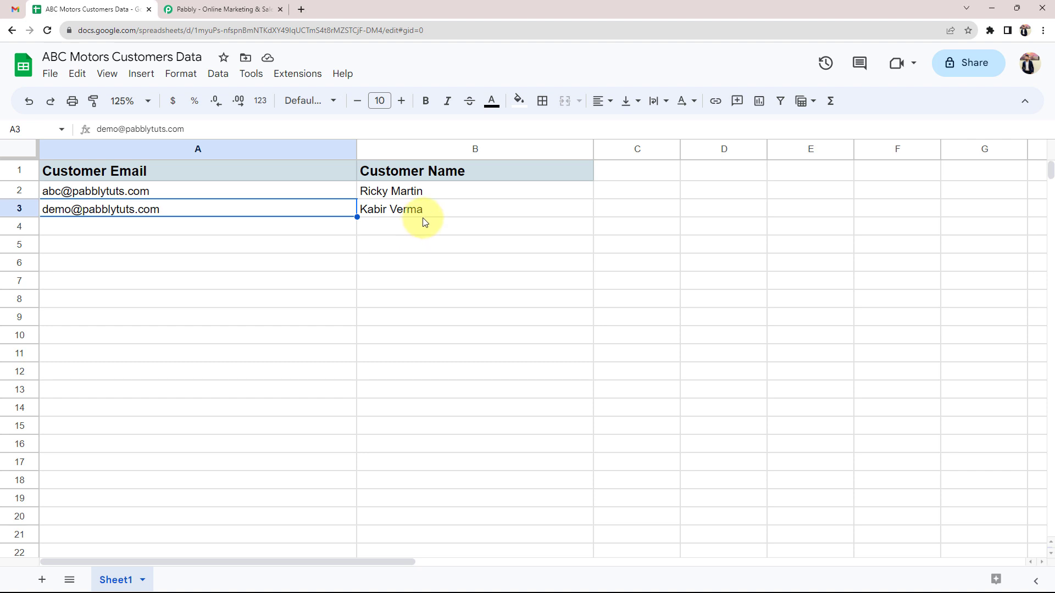
Open the 'Your Interest in Our Car Collection' email and review its personalised body and ABC Motors signature
{"action": "left_click", "coordinate": [15, 9]}
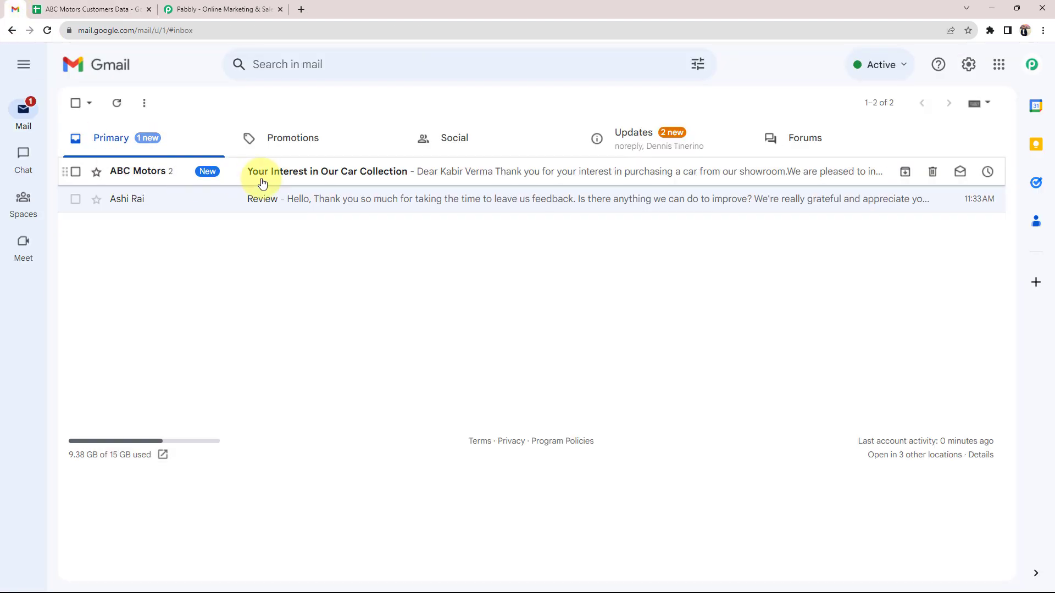
{"action": "left_click", "coordinate": [297, 171]}
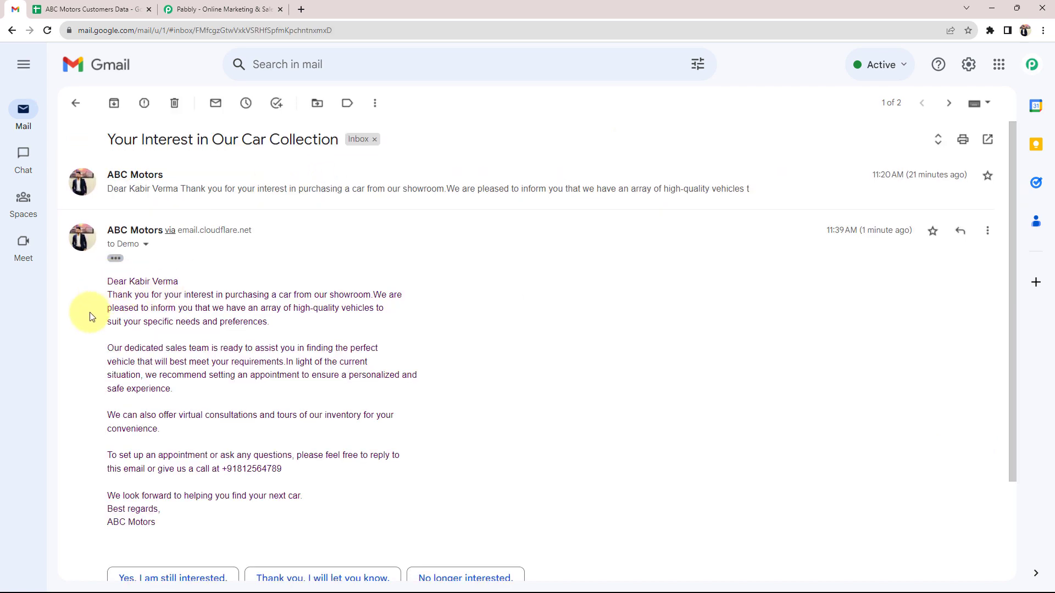
{"action": "scroll", "coordinate": [132, 258], "scroll_direction": "down", "scroll_amount": 2}
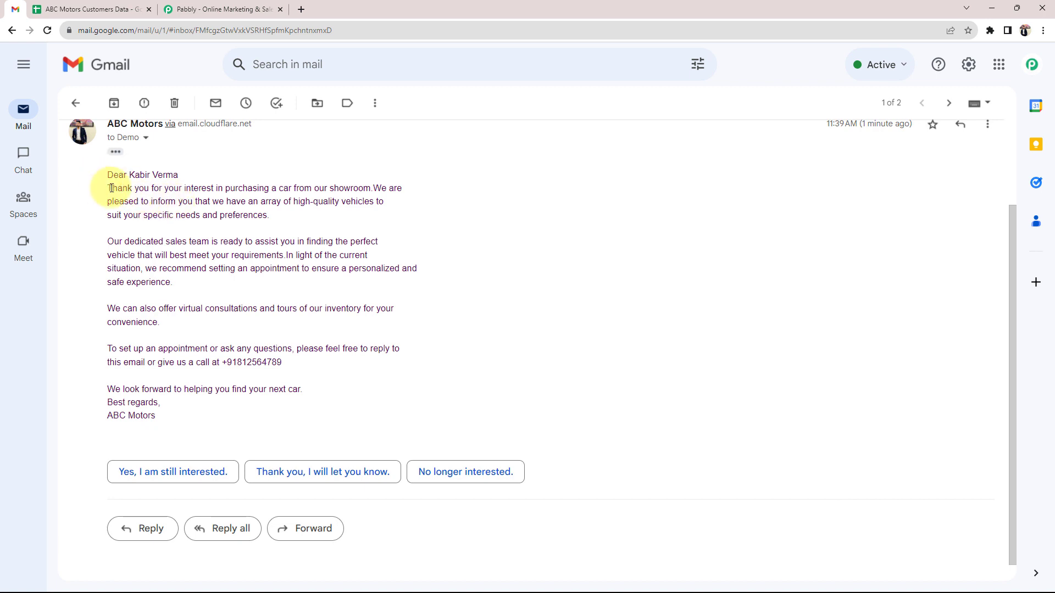
{"action": "left_click_drag", "start_coordinate": [112, 188], "coordinate": [162, 338]}
{"action": "left_click", "coordinate": [165, 337]}
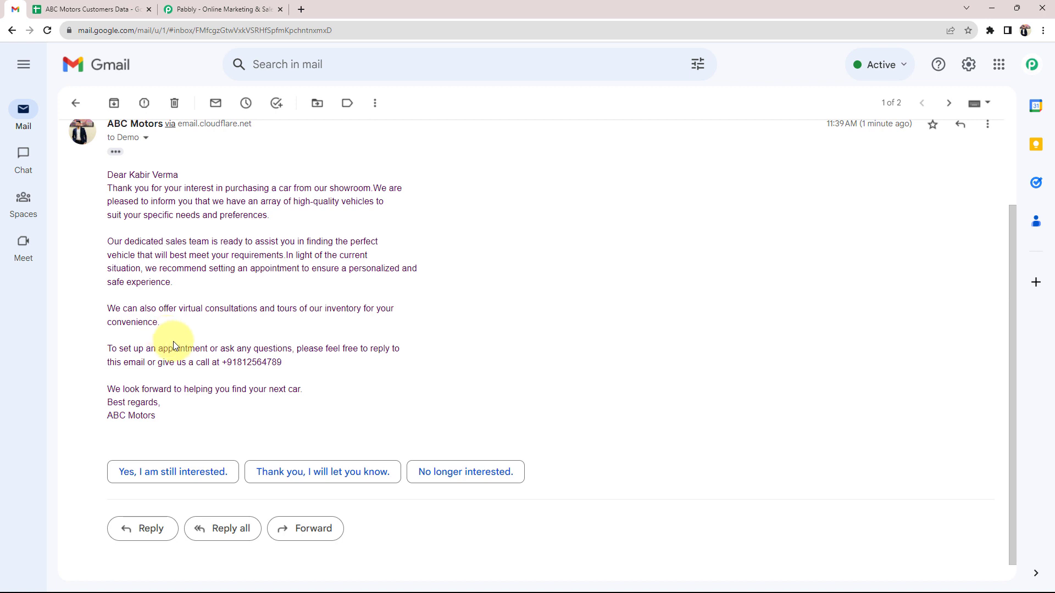
{"action": "left_click_drag", "start_coordinate": [107, 415], "coordinate": [177, 423]}
{"action": "left_click", "coordinate": [177, 423]}
Cross-check row 3's email and name in the spreadsheet against the received email, then go to Pabbly
{"action": "left_click", "coordinate": [60, 9]}
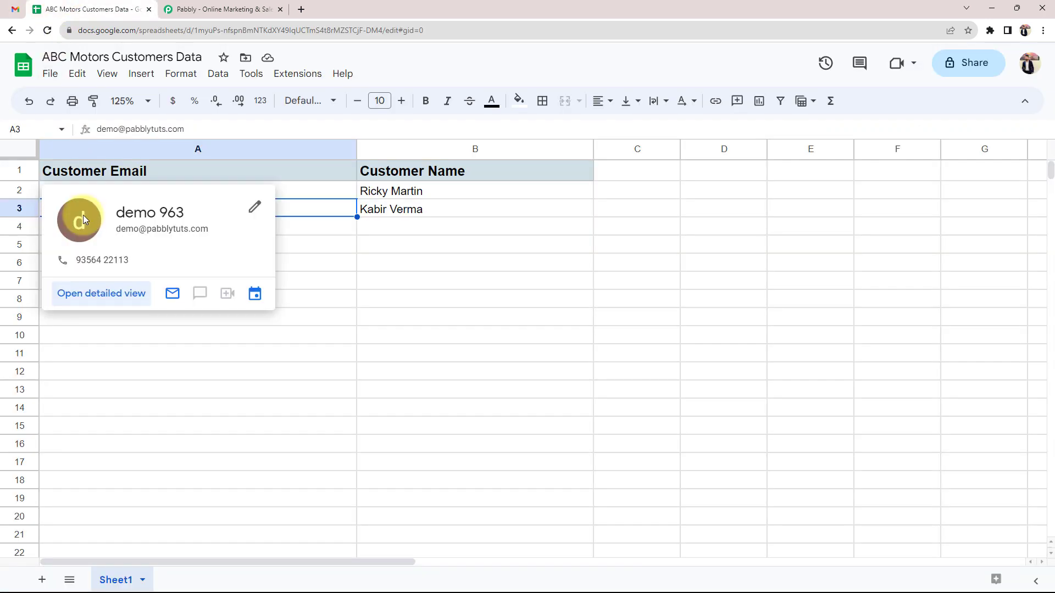
{"action": "left_click", "coordinate": [392, 218]}
{"action": "left_click", "coordinate": [237, 213]}
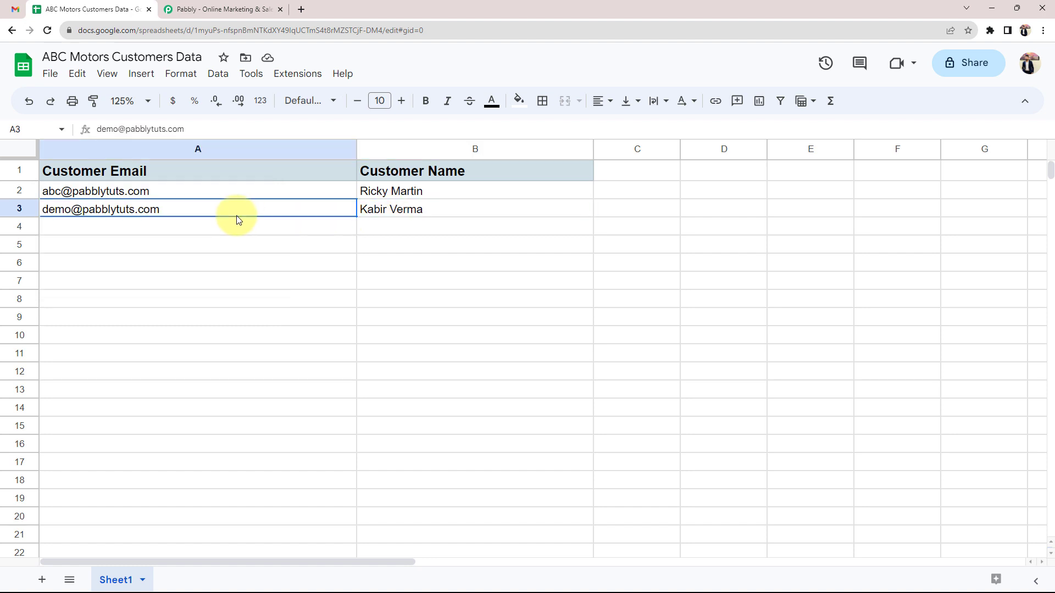
{"action": "left_click", "coordinate": [15, 9]}
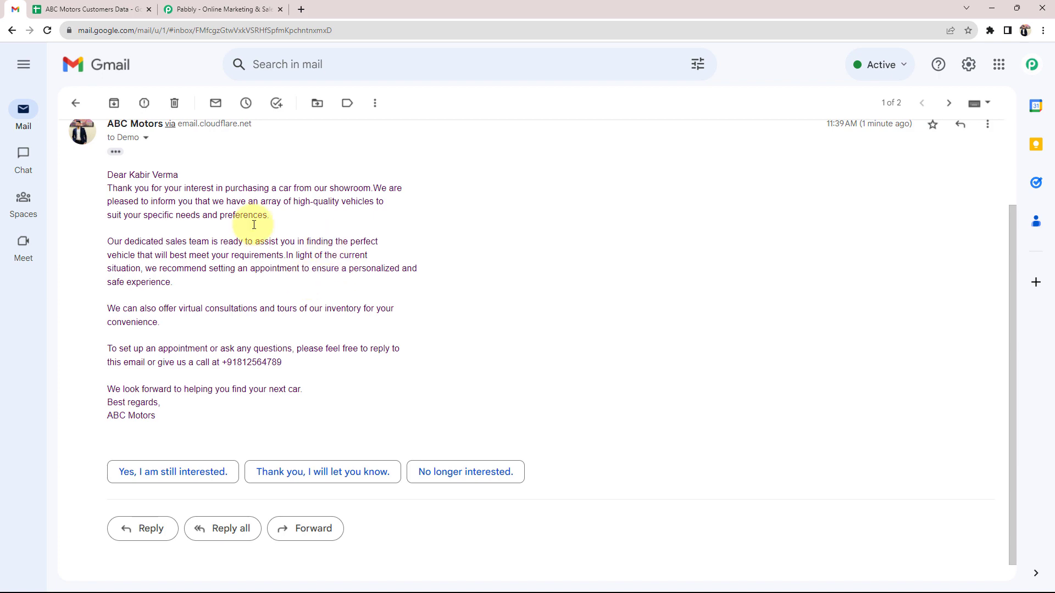
{"action": "left_click", "coordinate": [231, 9]}
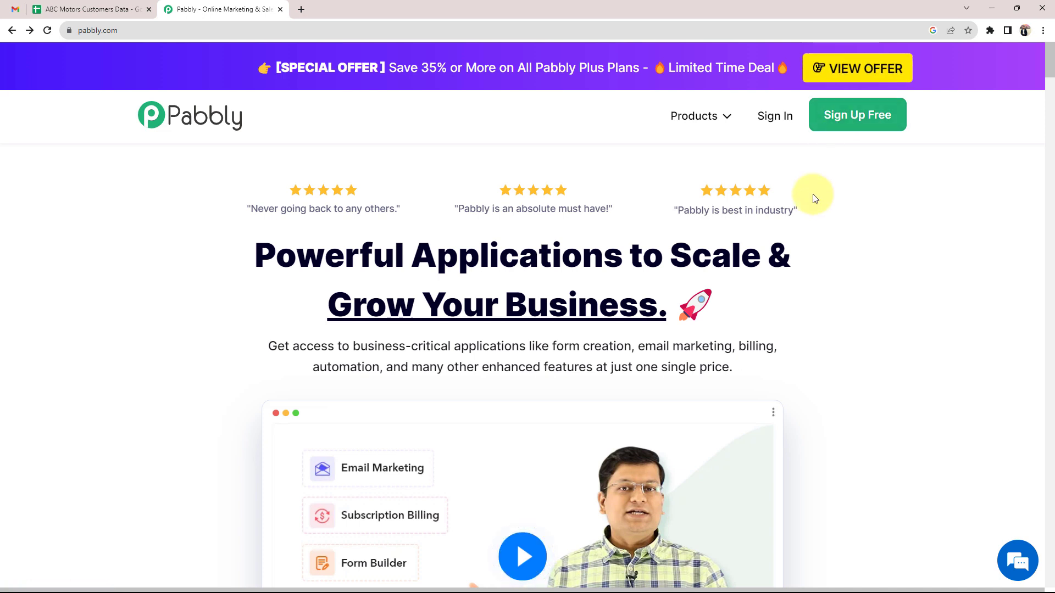
Sign in on pabbly.com and launch Pabbly Connect from the All Apps page
{"action": "left_click", "coordinate": [770, 115]}
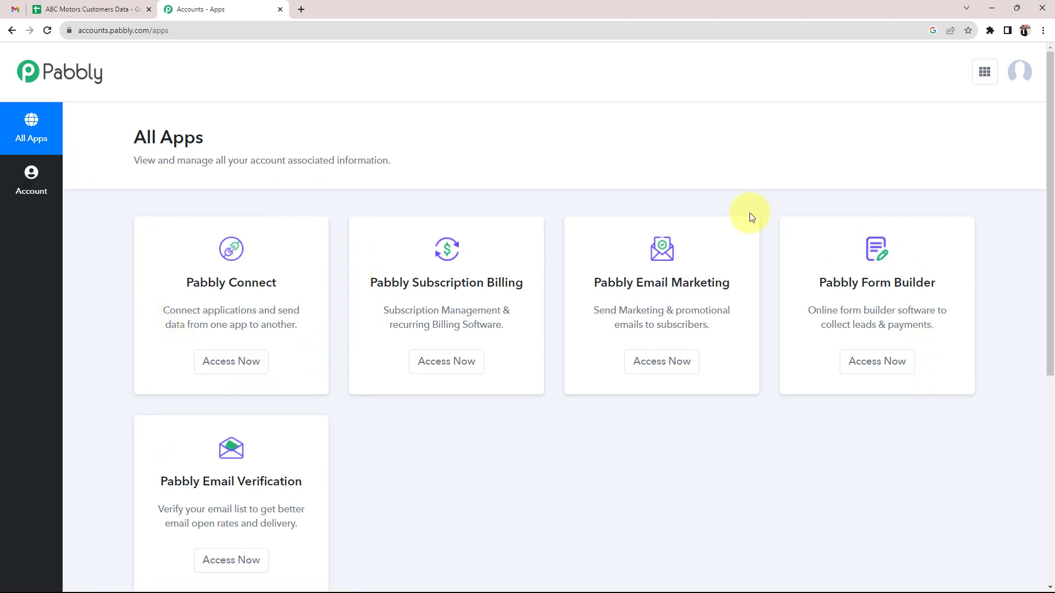
{"action": "left_click_drag", "start_coordinate": [191, 283], "coordinate": [292, 279]}
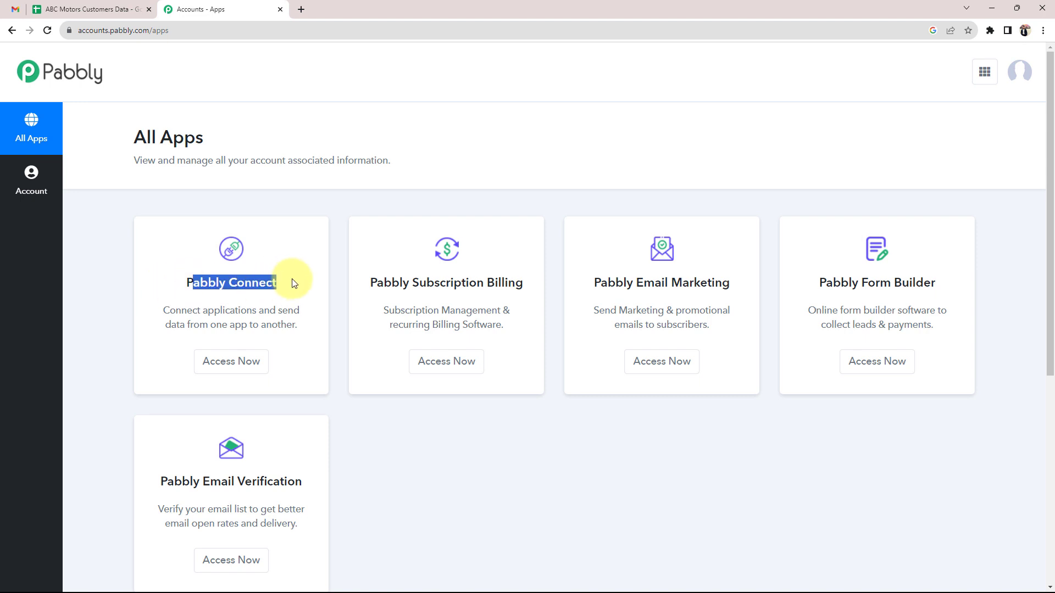
{"action": "left_click", "coordinate": [236, 362]}
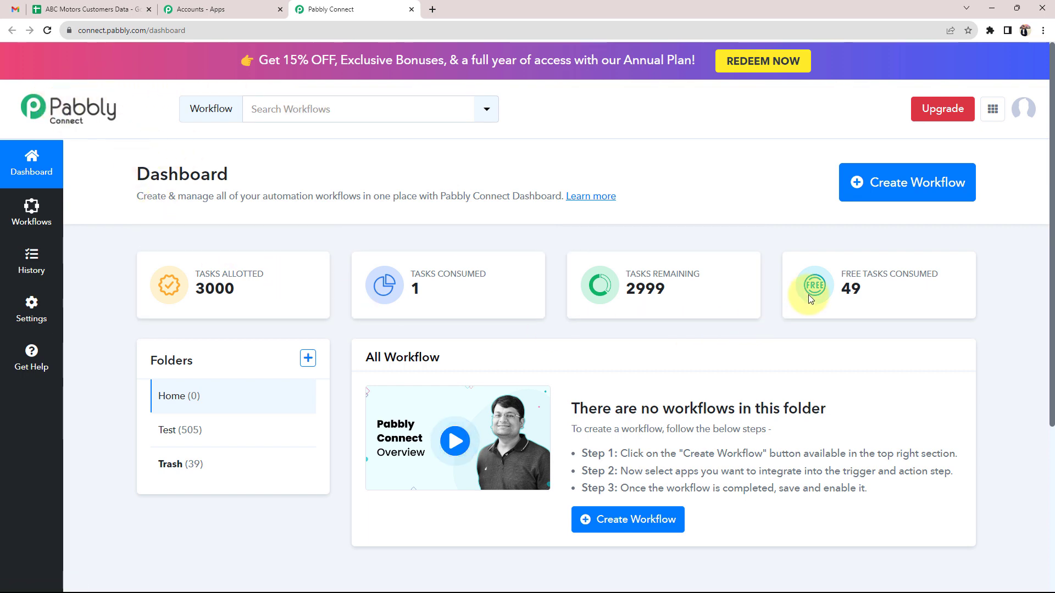
Create a workflow named 'Send Email from Google Sheets Automatically'
{"action": "left_click", "coordinate": [893, 181]}
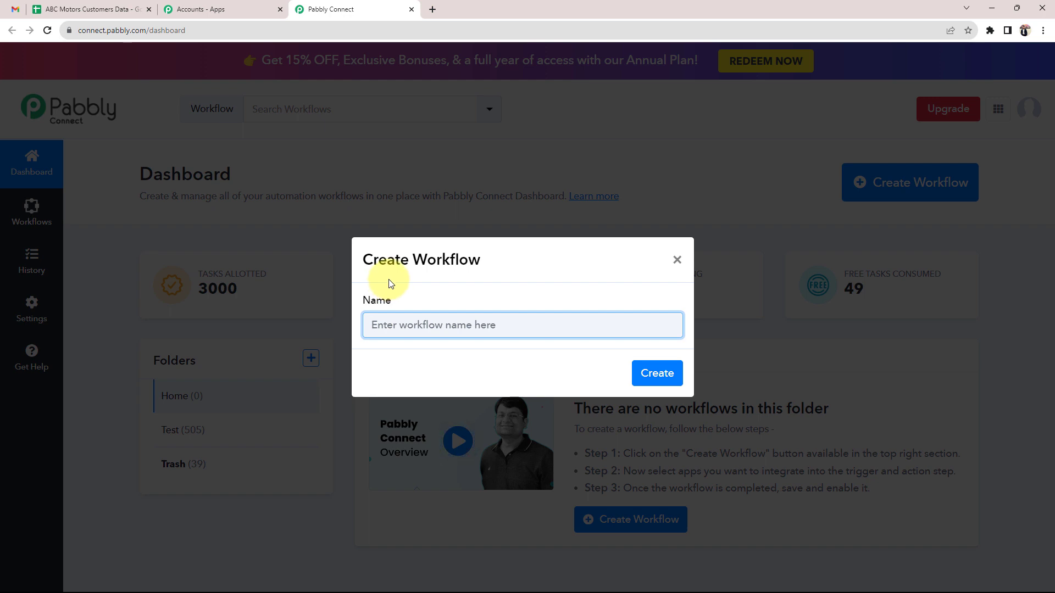
{"action": "type", "text": "Send Email from Google Sheets Automatically"}
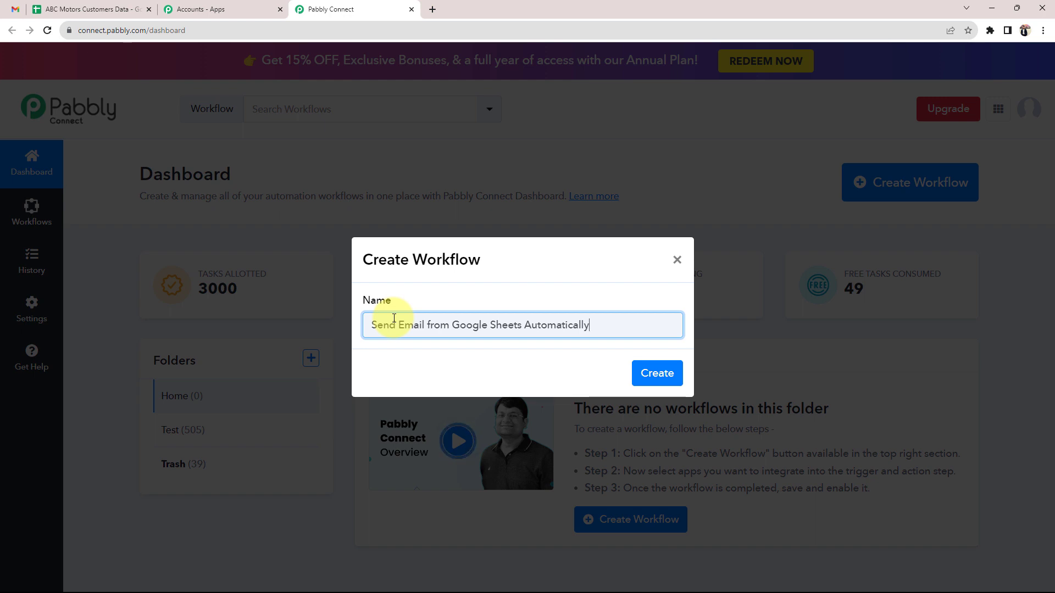
{"action": "left_click", "coordinate": [657, 373]}
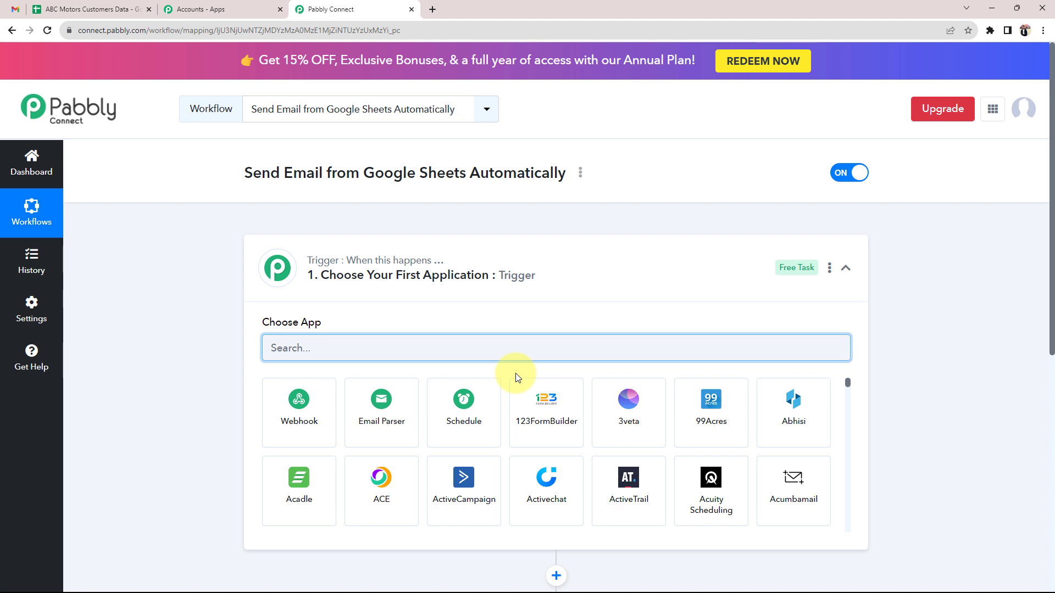
{"action": "left_click", "coordinate": [575, 266]}
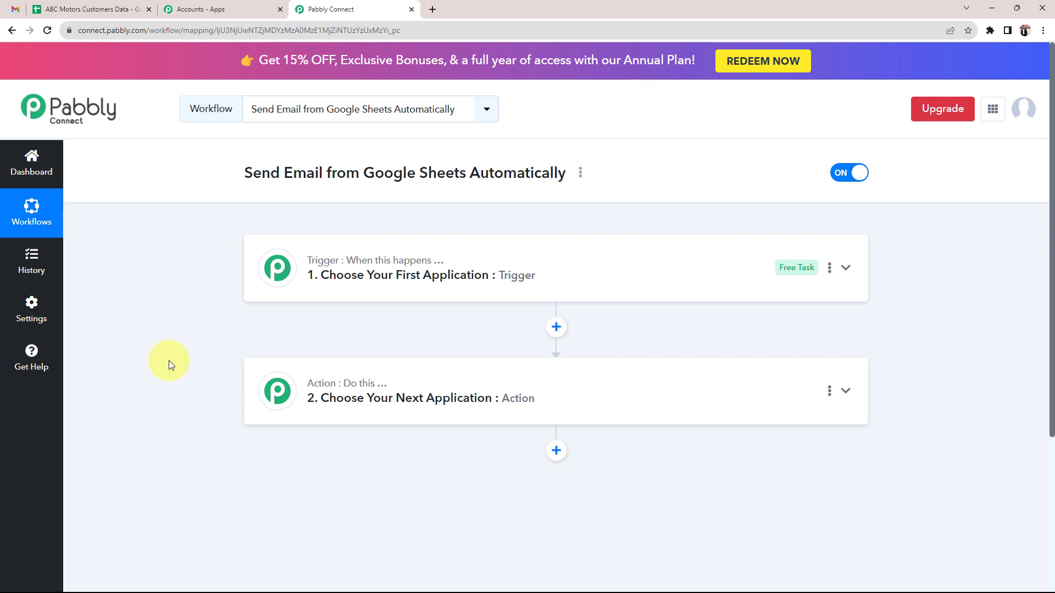
Glance over the customer spreadsheet and received email, then expand the workflow's trigger step
{"action": "left_click", "coordinate": [90, 10]}
{"action": "left_click", "coordinate": [127, 228]}
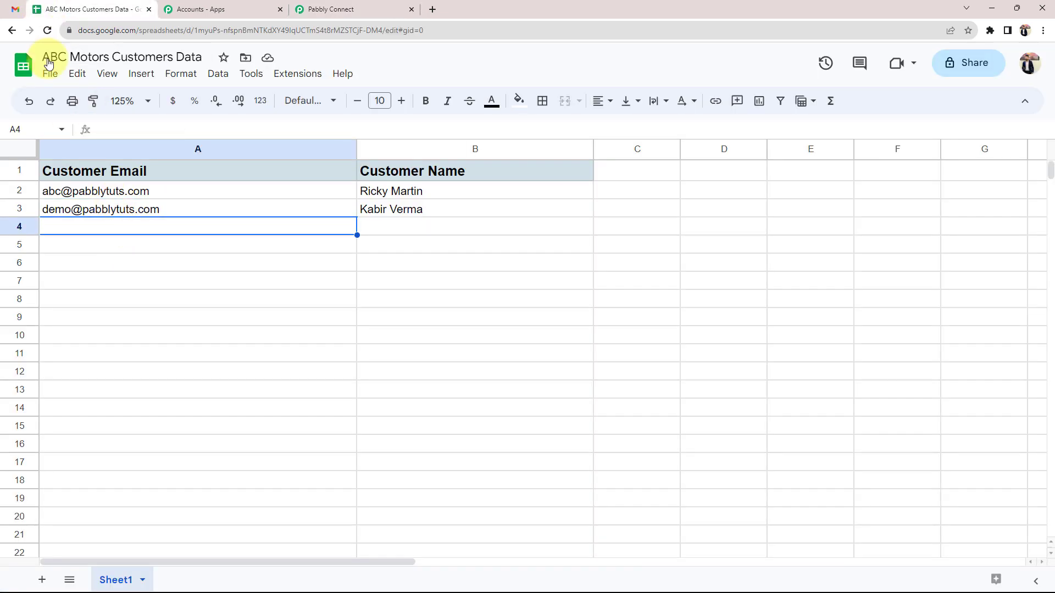
{"action": "left_click", "coordinate": [16, 9]}
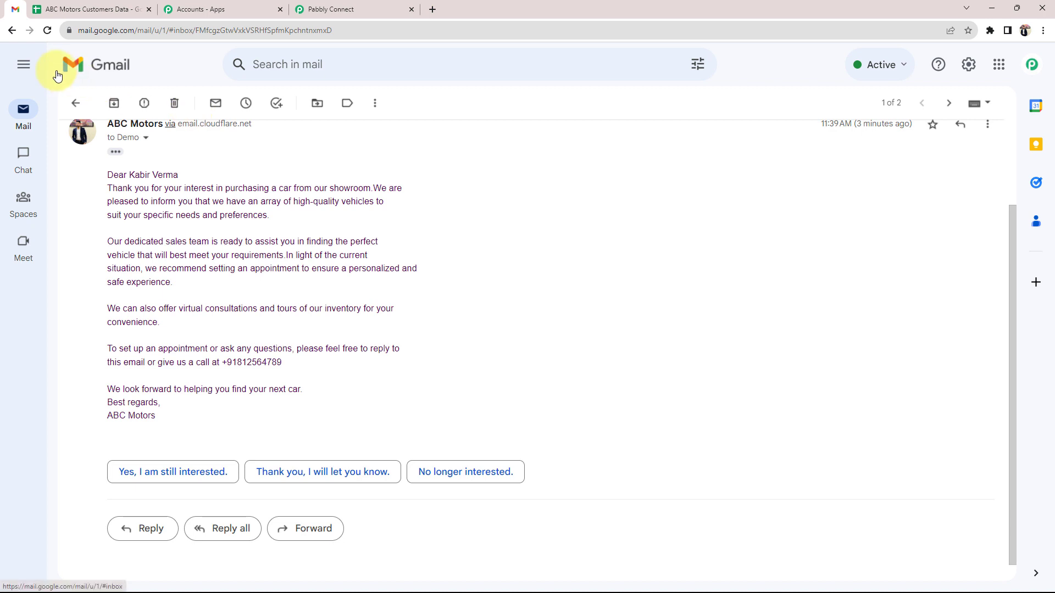
{"action": "left_click", "coordinate": [51, 6]}
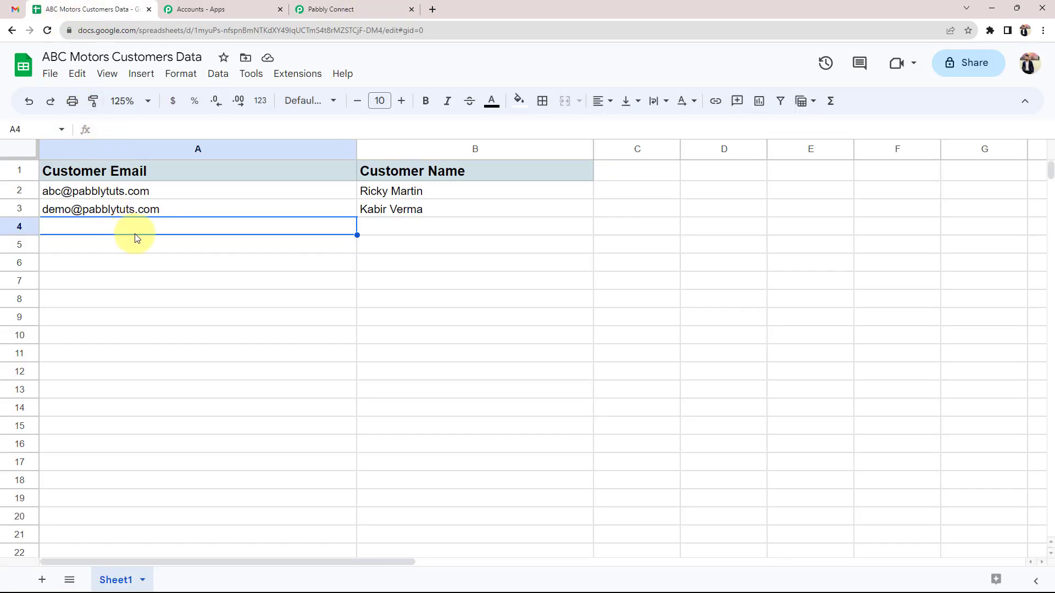
{"action": "left_click", "coordinate": [347, 7]}
{"action": "left_click", "coordinate": [348, 291]}
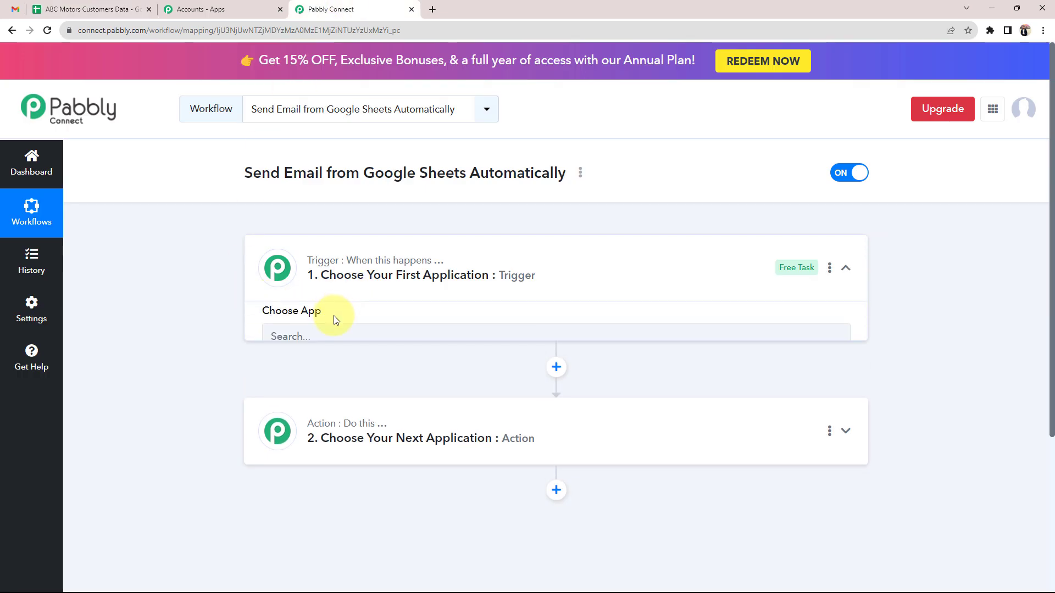
Choose Google Sheets as the trigger app with the New or Updated Spreadsheet Row event
{"action": "left_click", "coordinate": [332, 348]}
{"action": "type", "text": "goo"}
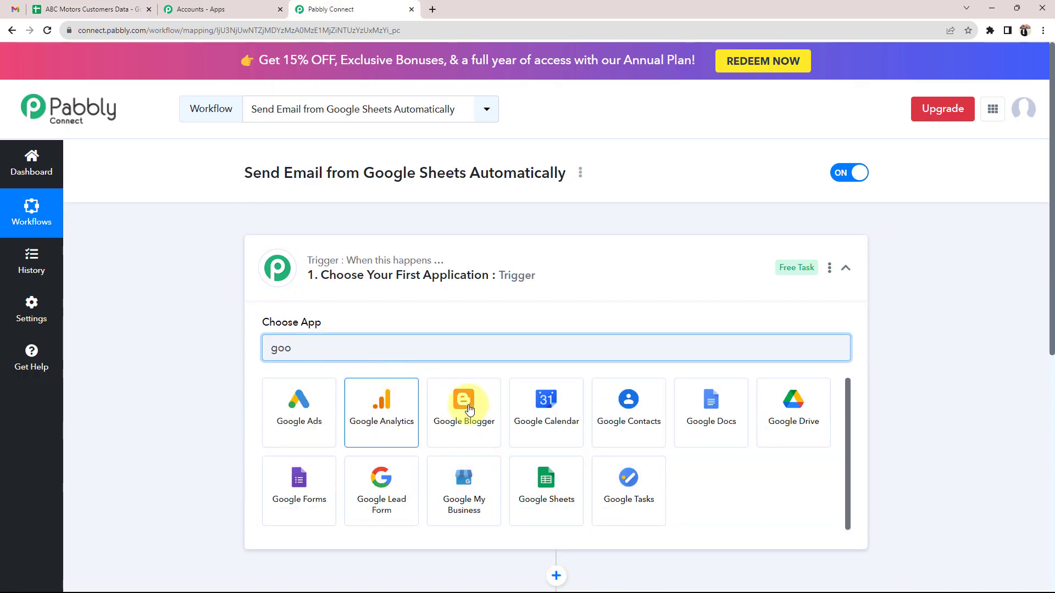
{"action": "left_click", "coordinate": [537, 471]}
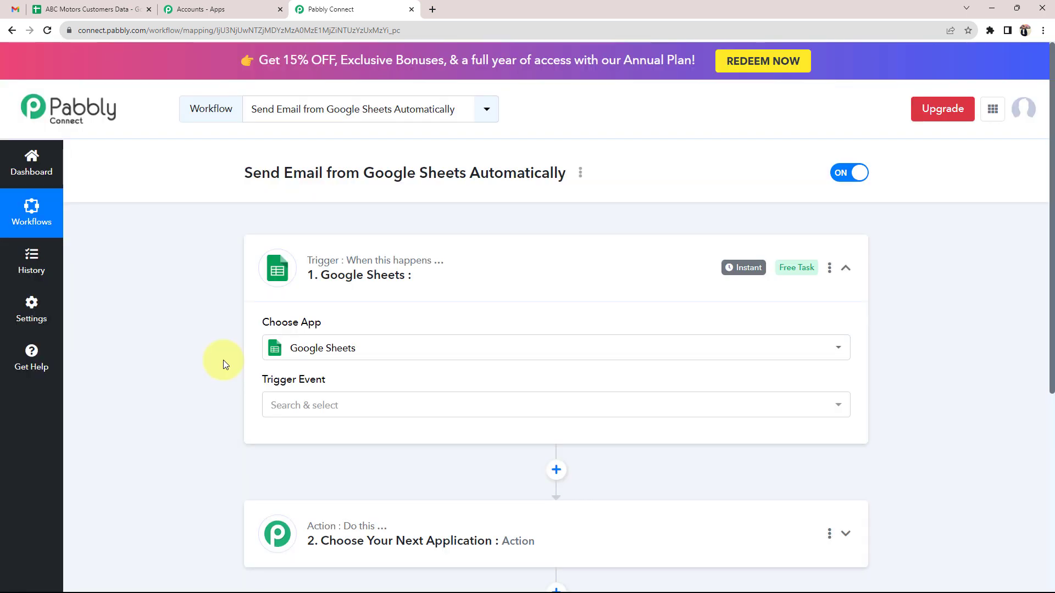
{"action": "left_click", "coordinate": [304, 404]}
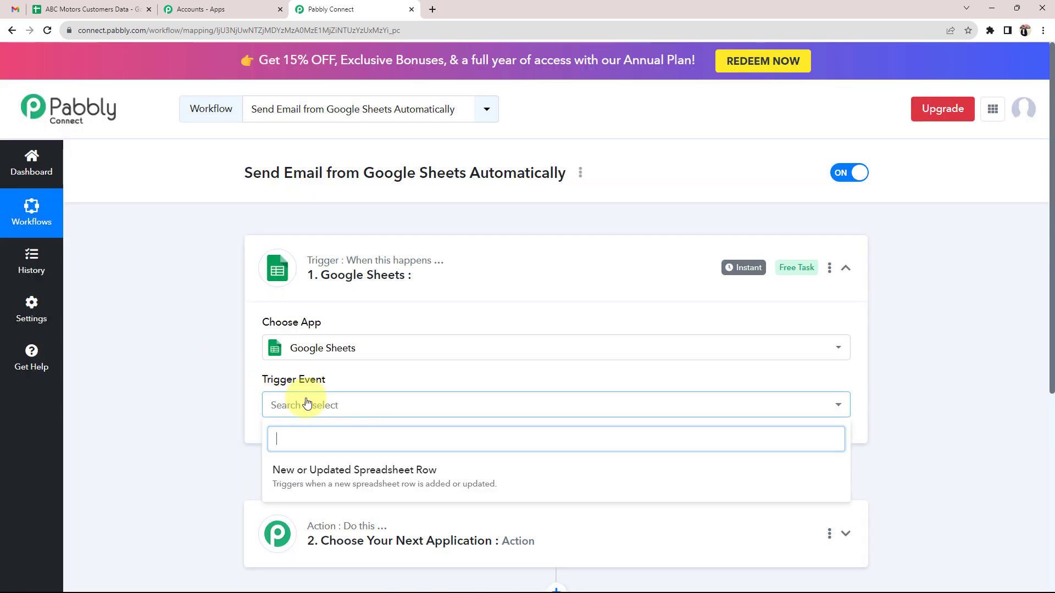
{"action": "left_click", "coordinate": [279, 471]}
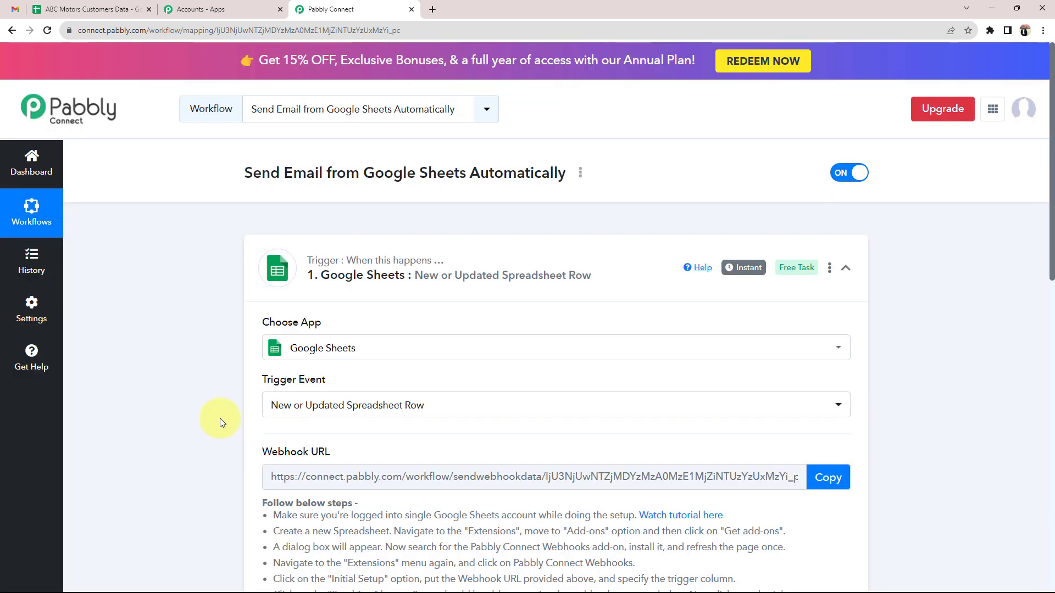
Check the spreadsheet's next empty row (A4/B4), then return to the workflow
{"action": "left_click", "coordinate": [91, 9]}
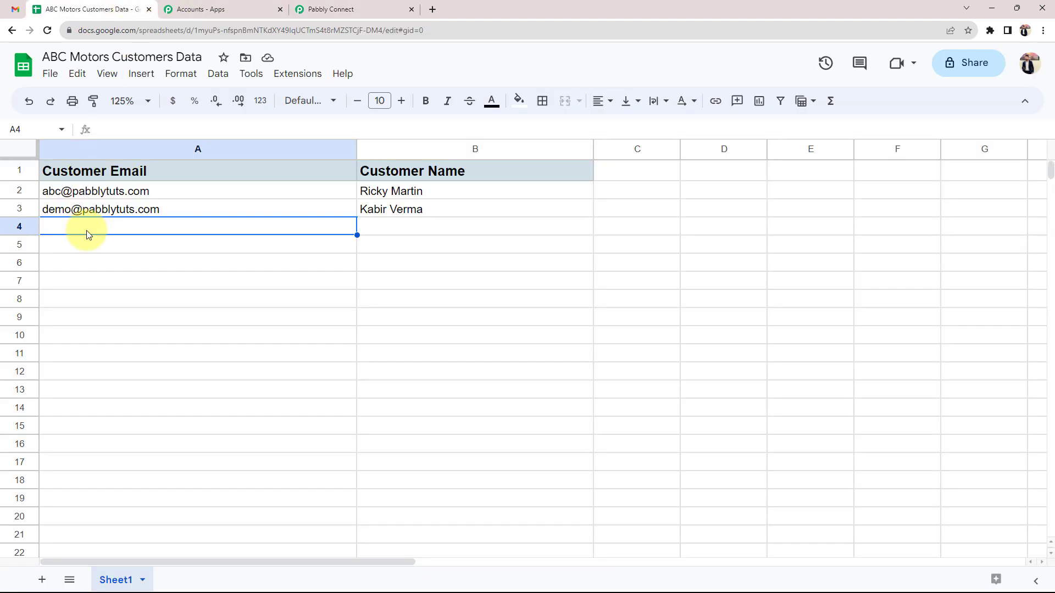
{"action": "left_click", "coordinate": [369, 235]}
{"action": "left_click", "coordinate": [286, 234]}
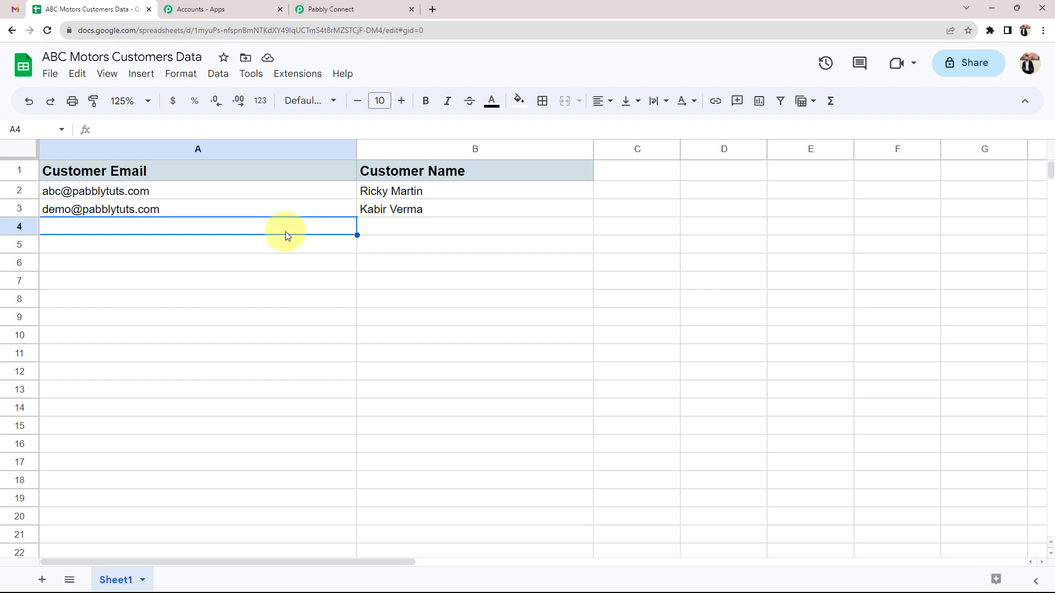
{"action": "left_click", "coordinate": [331, 10]}
Add Gmail as the action app with the Send Email event, then collapse the Google Sheets trigger card
{"action": "scroll", "coordinate": [164, 259], "scroll_direction": "down", "scroll_amount": 4}
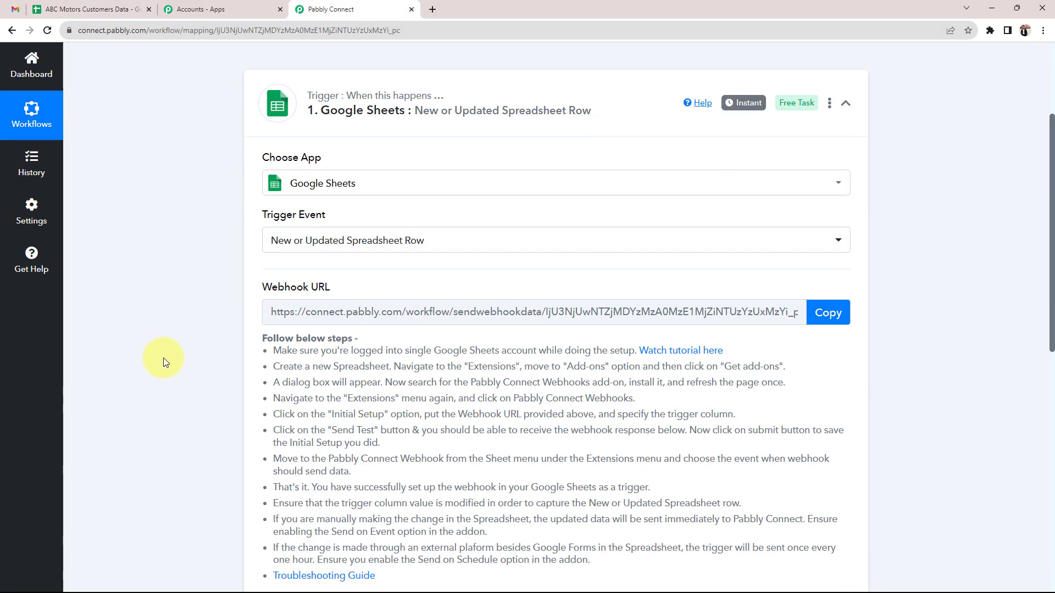
{"action": "scroll", "coordinate": [163, 358], "scroll_direction": "down", "scroll_amount": 6}
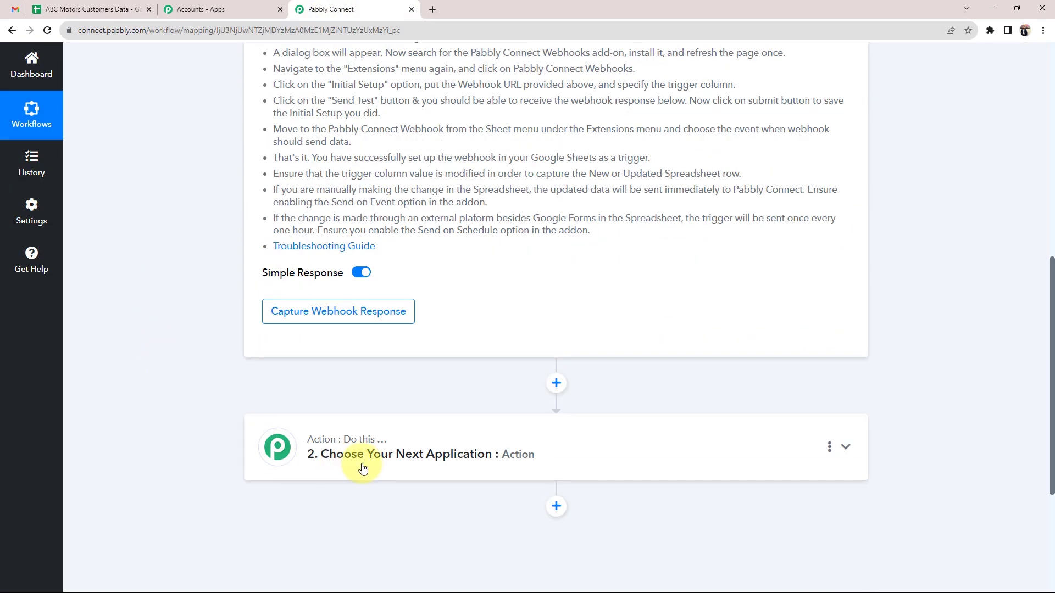
{"action": "left_click", "coordinate": [357, 464]}
{"action": "left_click", "coordinate": [296, 257]}
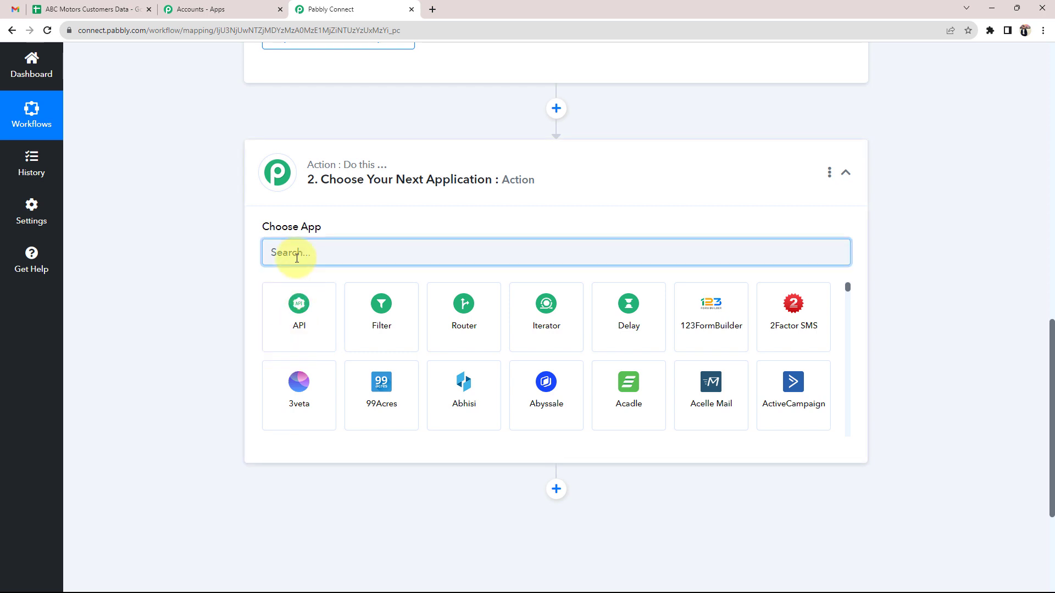
{"action": "type", "text": "gmail"}
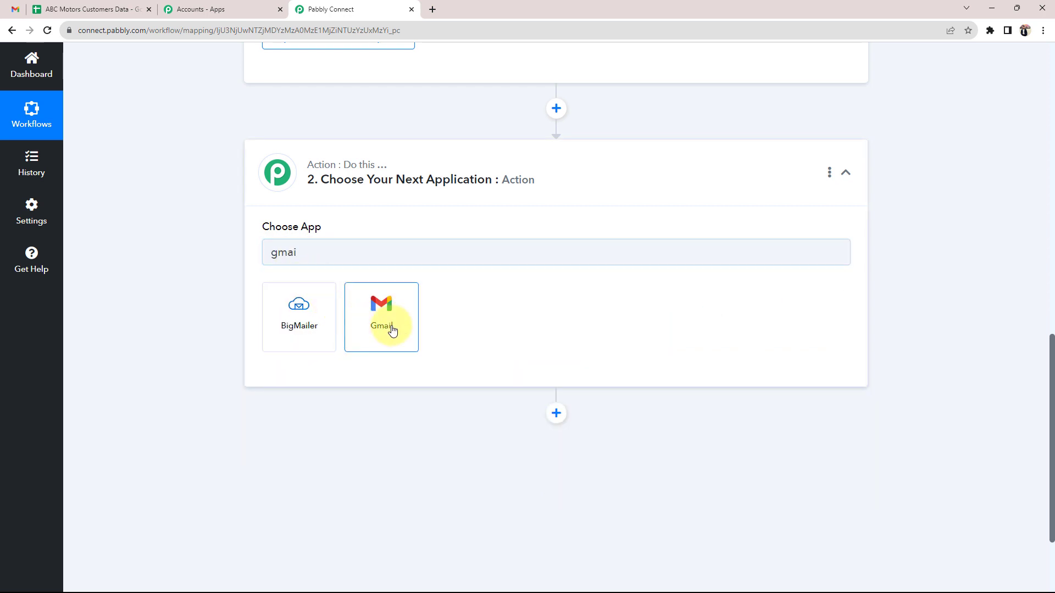
{"action": "left_click", "coordinate": [390, 326]}
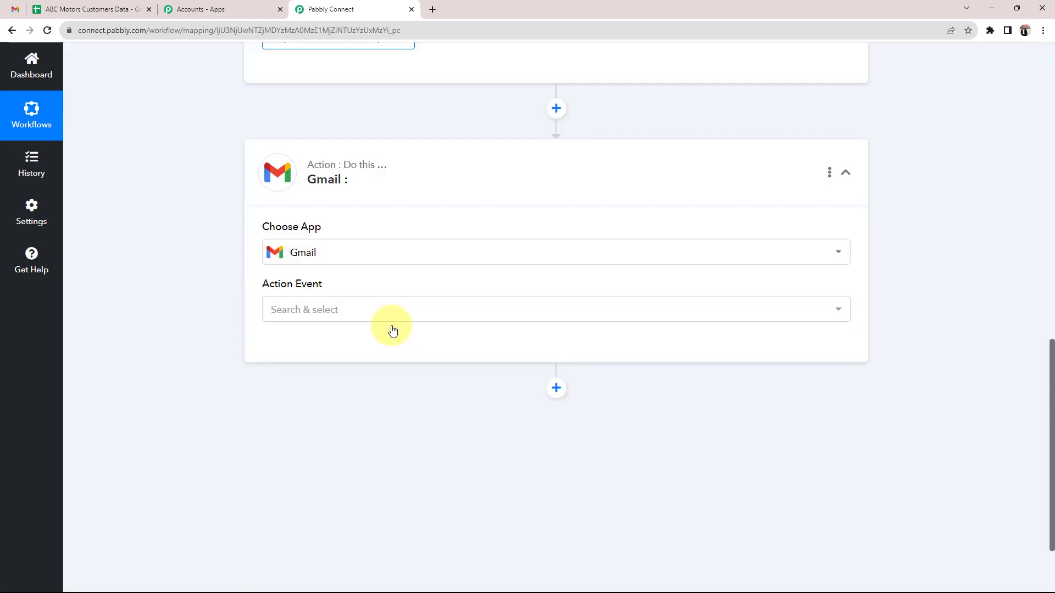
{"action": "left_click", "coordinate": [357, 317]}
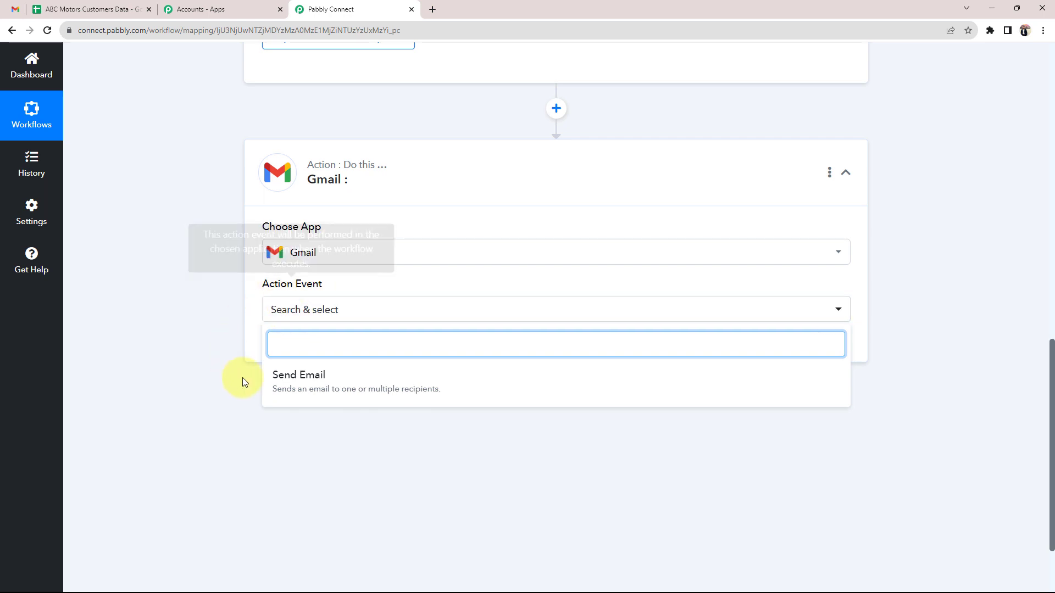
{"action": "left_click", "coordinate": [265, 378]}
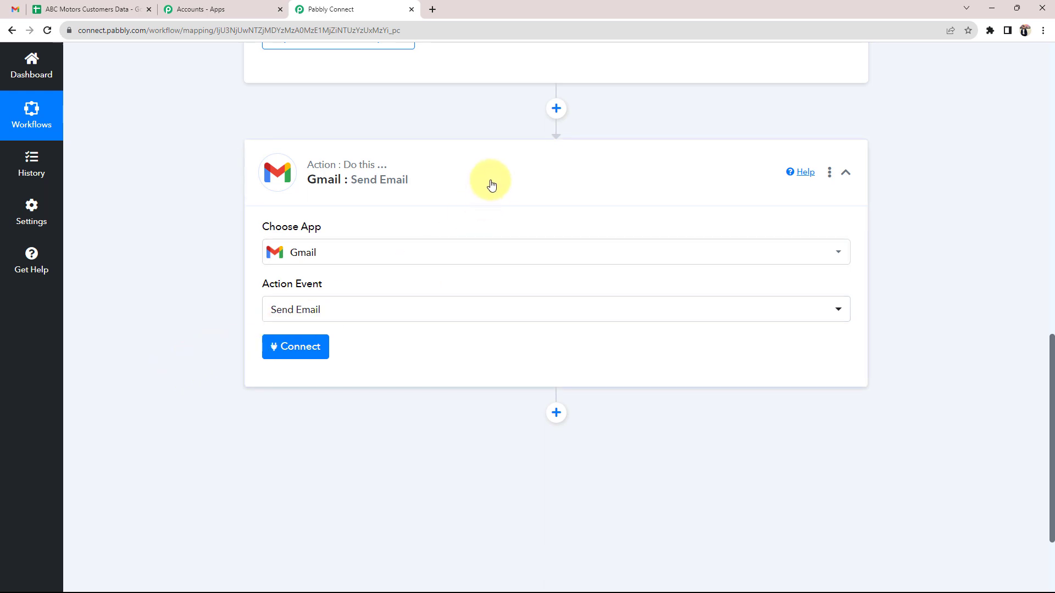
{"action": "scroll", "coordinate": [491, 185], "scroll_direction": "up", "scroll_amount": 15}
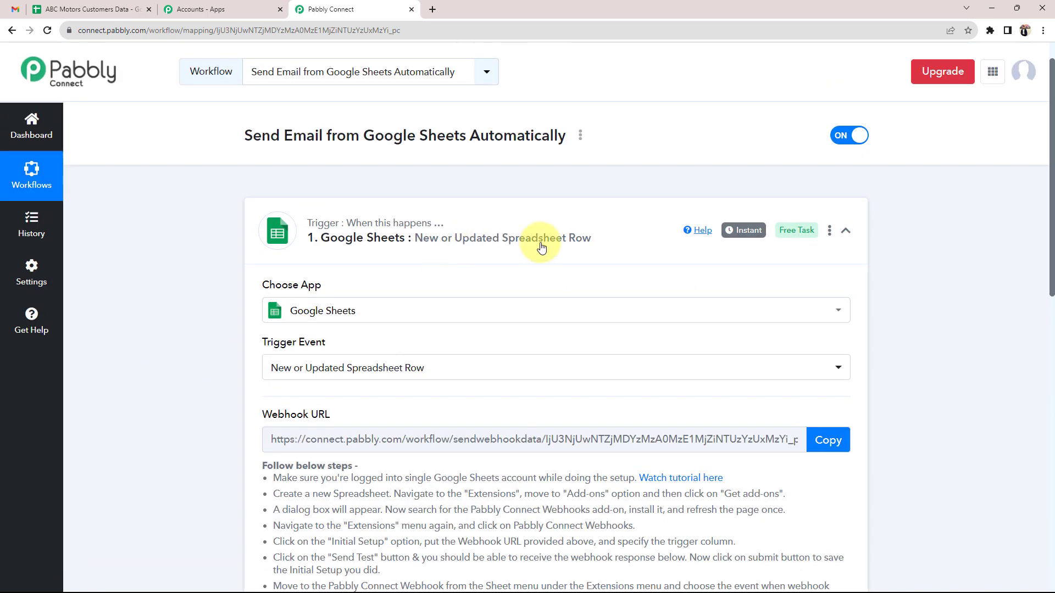
{"action": "left_click", "coordinate": [404, 222]}
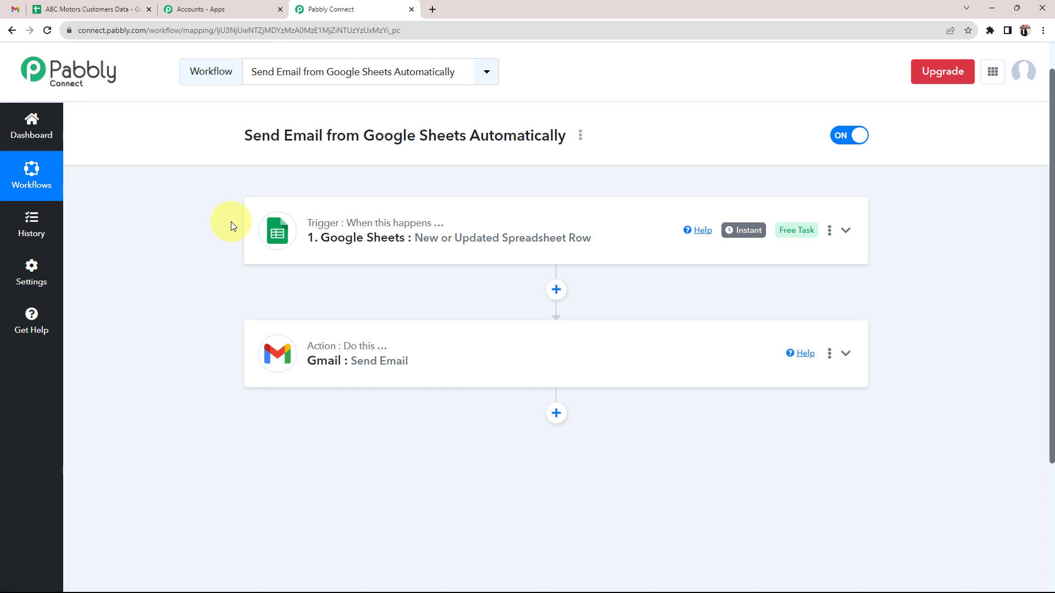
Expand the Google Sheets trigger card and scroll through its webhook URL and add-on setup instructions
{"action": "scroll", "coordinate": [231, 222], "scroll_direction": "down", "scroll_amount": 2}
{"action": "left_click", "coordinate": [329, 137]}
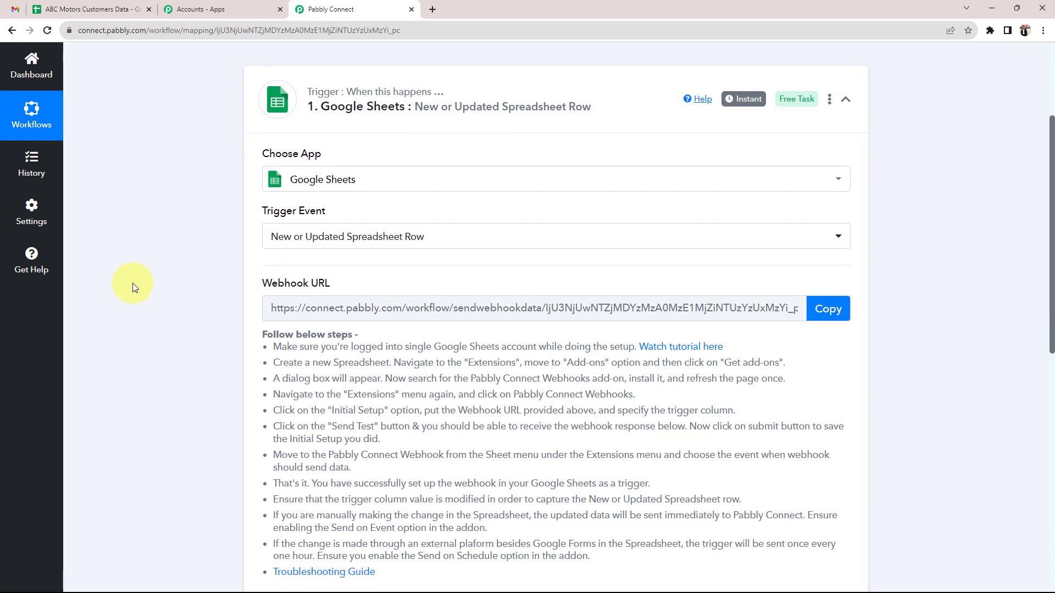
{"action": "scroll", "coordinate": [132, 282], "scroll_direction": "down", "scroll_amount": 3}
{"action": "scroll", "coordinate": [133, 282], "scroll_direction": "up", "scroll_amount": 2}
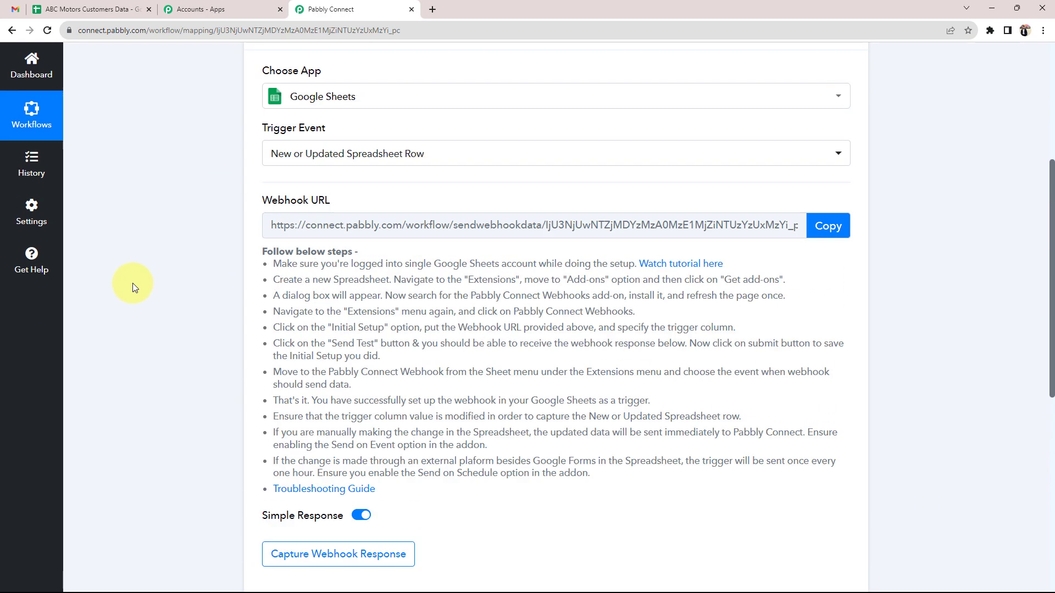
{"action": "scroll", "coordinate": [306, 176], "scroll_direction": "up", "scroll_amount": 2}
{"action": "scroll", "coordinate": [300, 174], "scroll_direction": "up", "scroll_amount": 2}
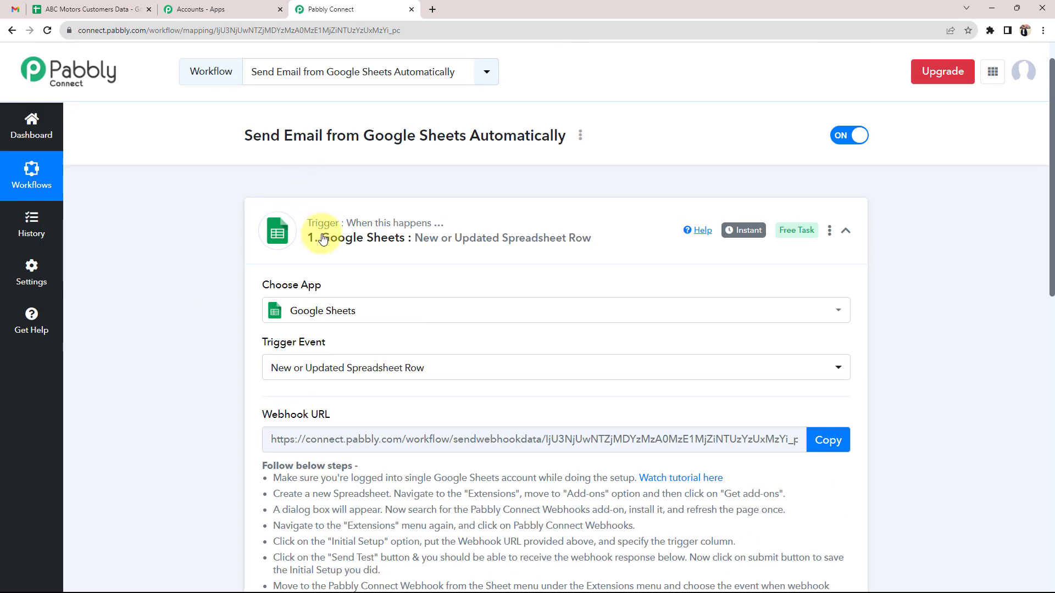
{"action": "left_click", "coordinate": [109, 7]}
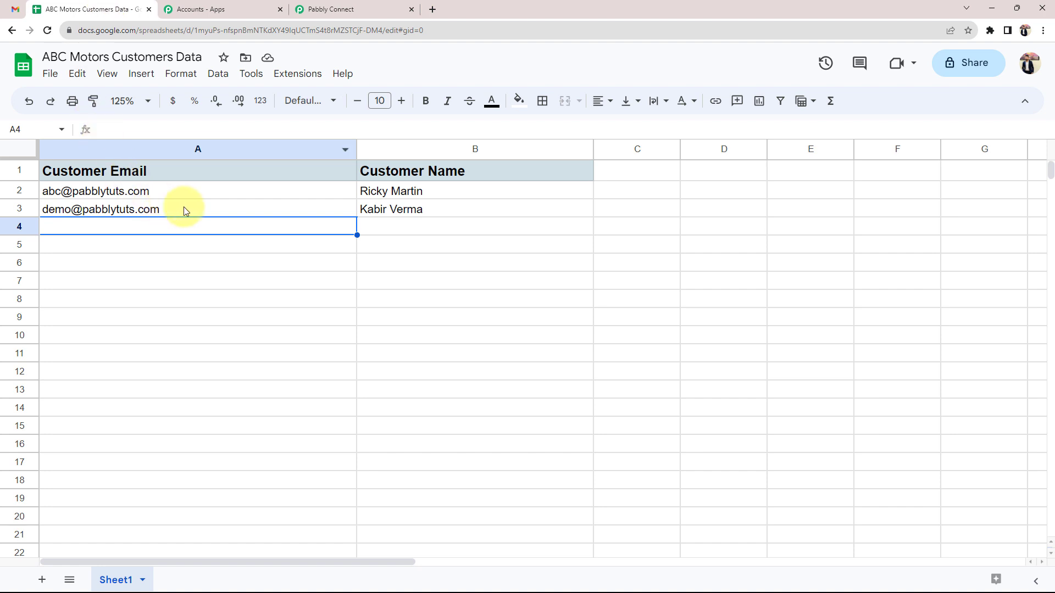
{"action": "left_click", "coordinate": [365, 229]}
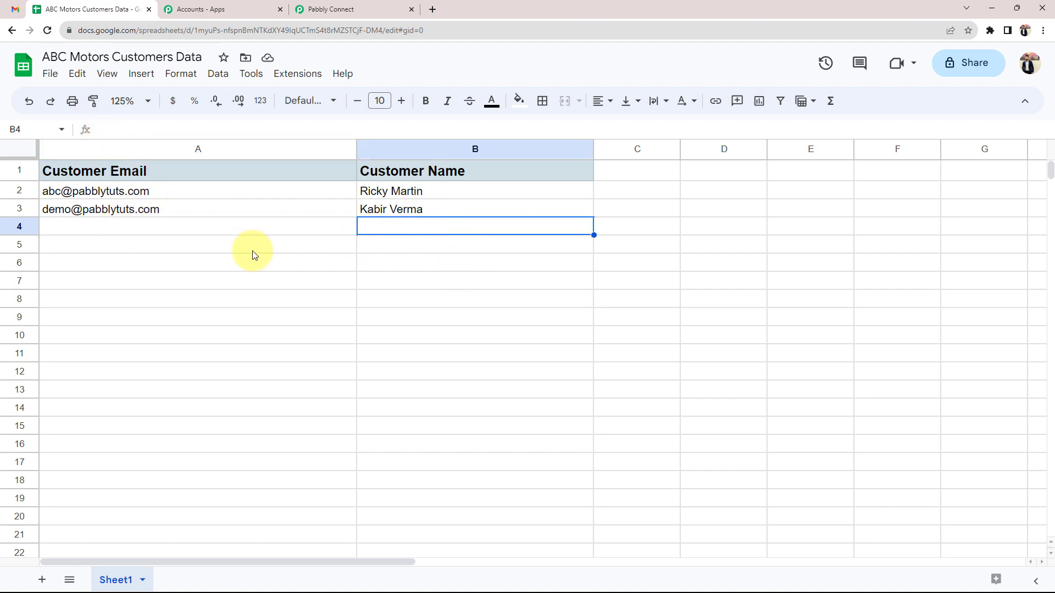
{"action": "left_click", "coordinate": [307, 8]}
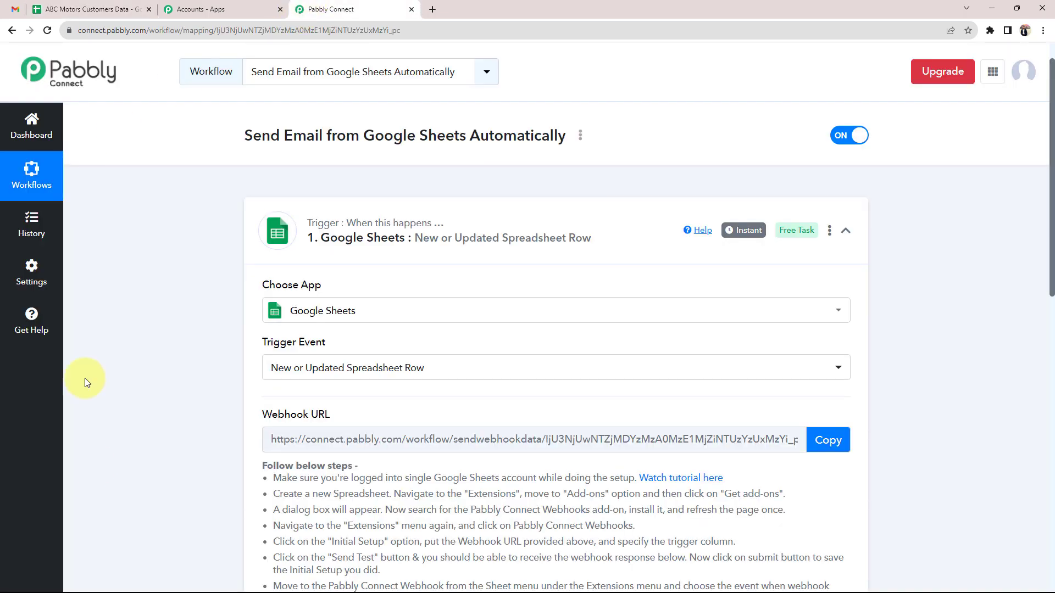
{"action": "left_click", "coordinate": [85, 9]}
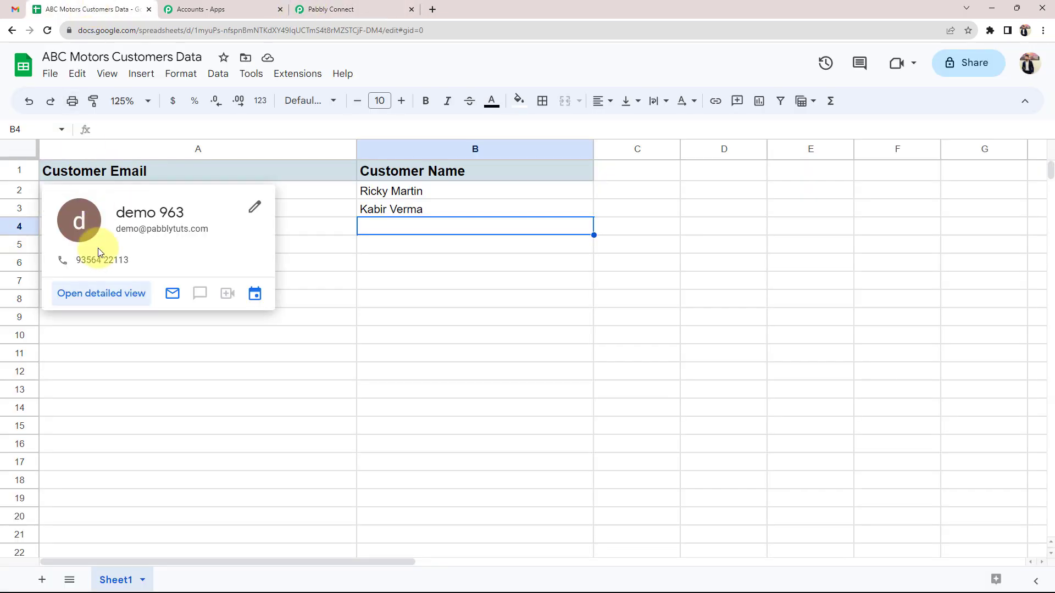
{"action": "key", "text": "Left"}
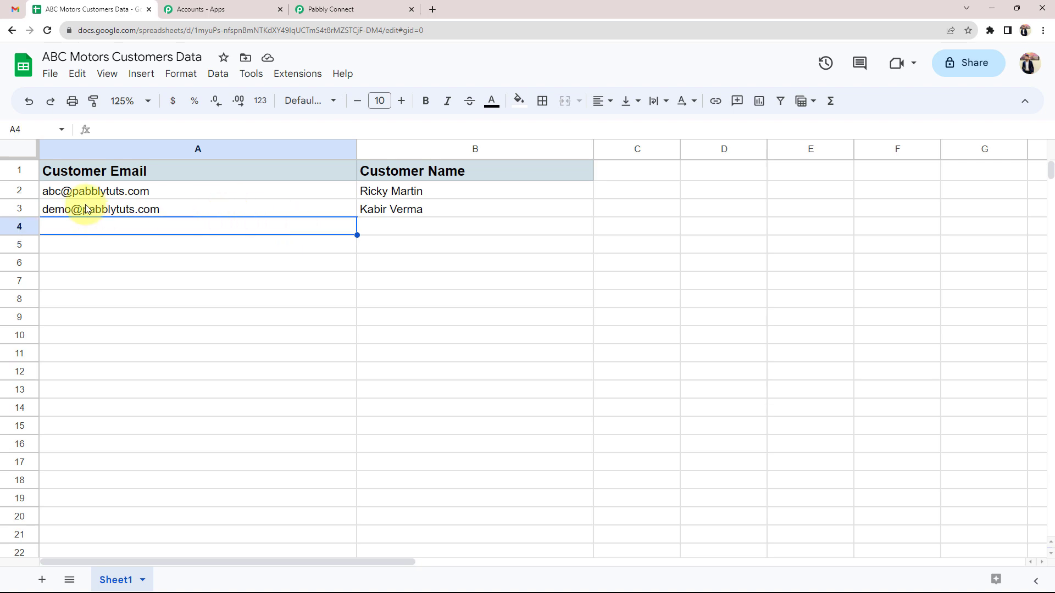
{"action": "left_click", "coordinate": [341, 9]}
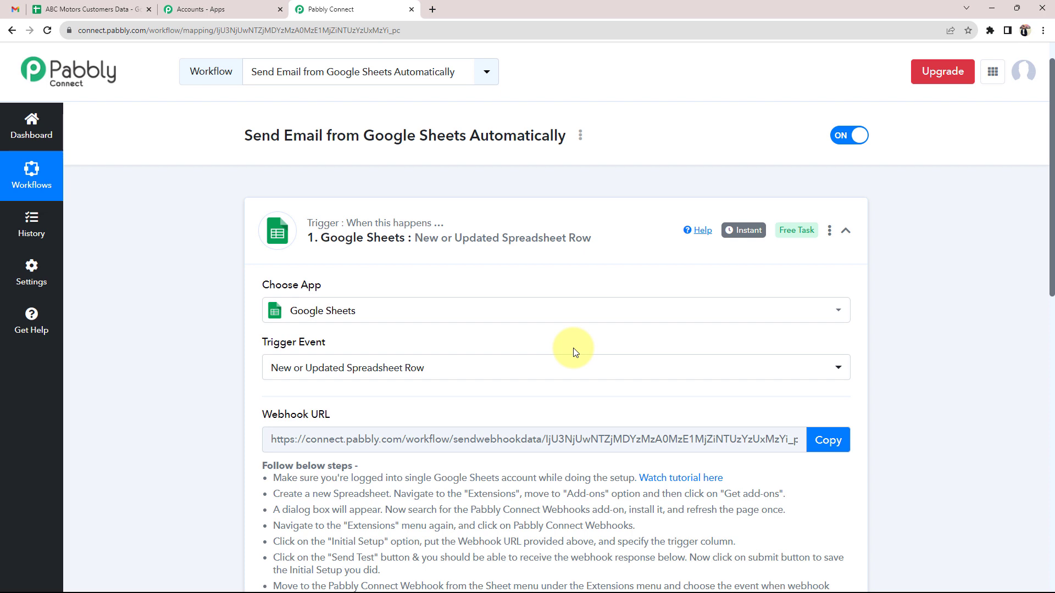
Inspect the trigger's Webhook URL field, comparing it with the customer spreadsheet
{"action": "scroll", "coordinate": [571, 351], "scroll_direction": "down", "scroll_amount": 1}
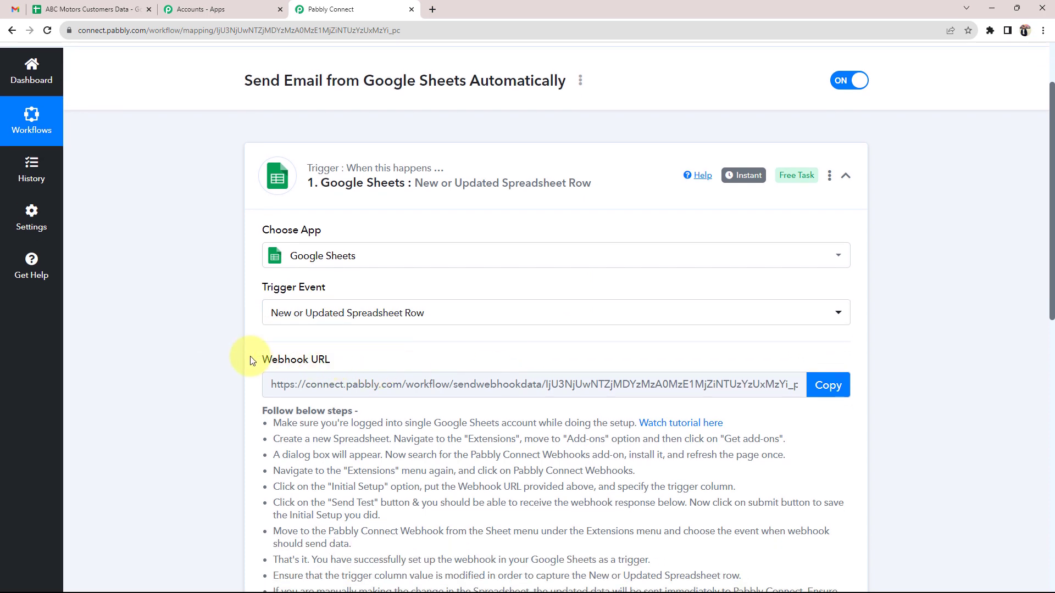
{"action": "left_click_drag", "start_coordinate": [253, 359], "coordinate": [281, 375]}
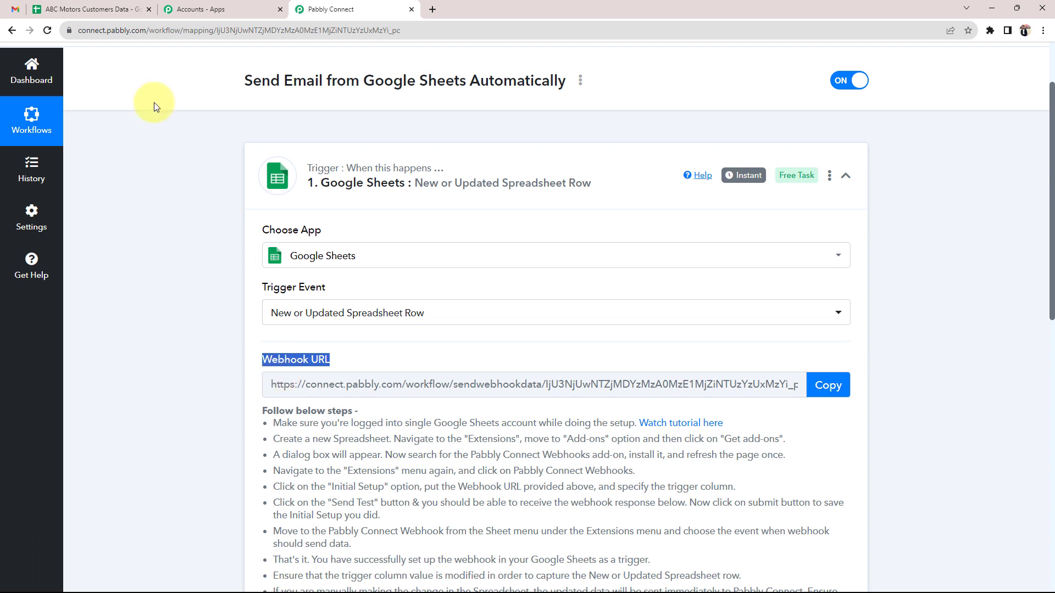
{"action": "left_click", "coordinate": [92, 9]}
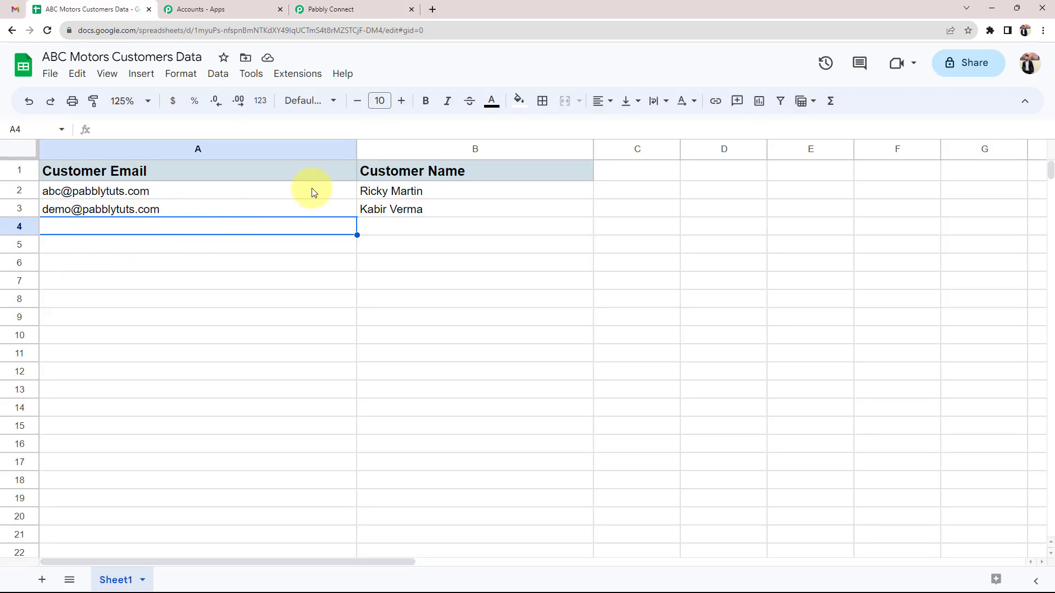
{"action": "left_click", "coordinate": [363, 9]}
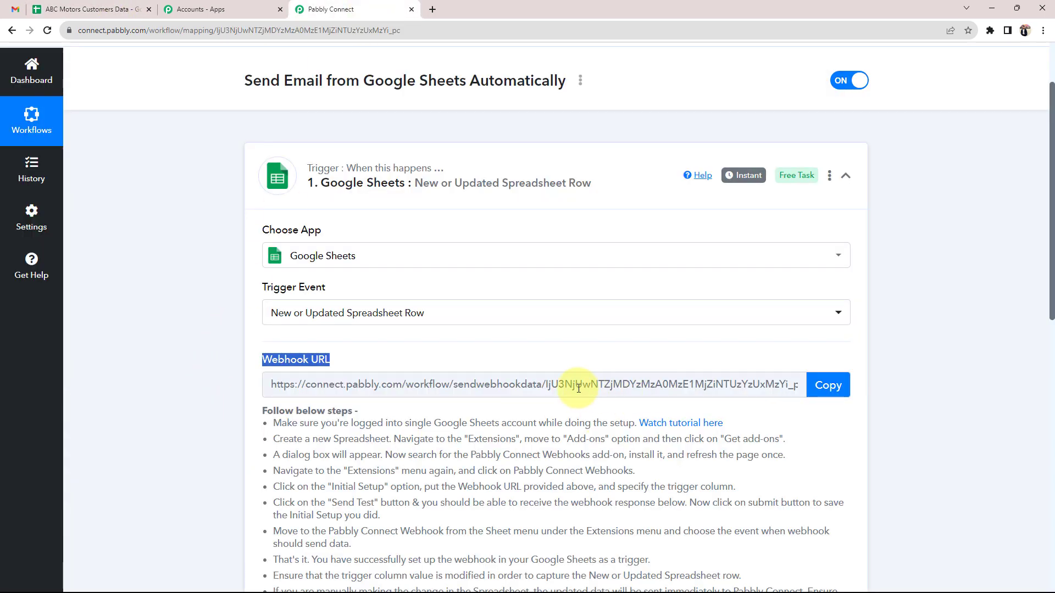
{"action": "left_click", "coordinate": [375, 376]}
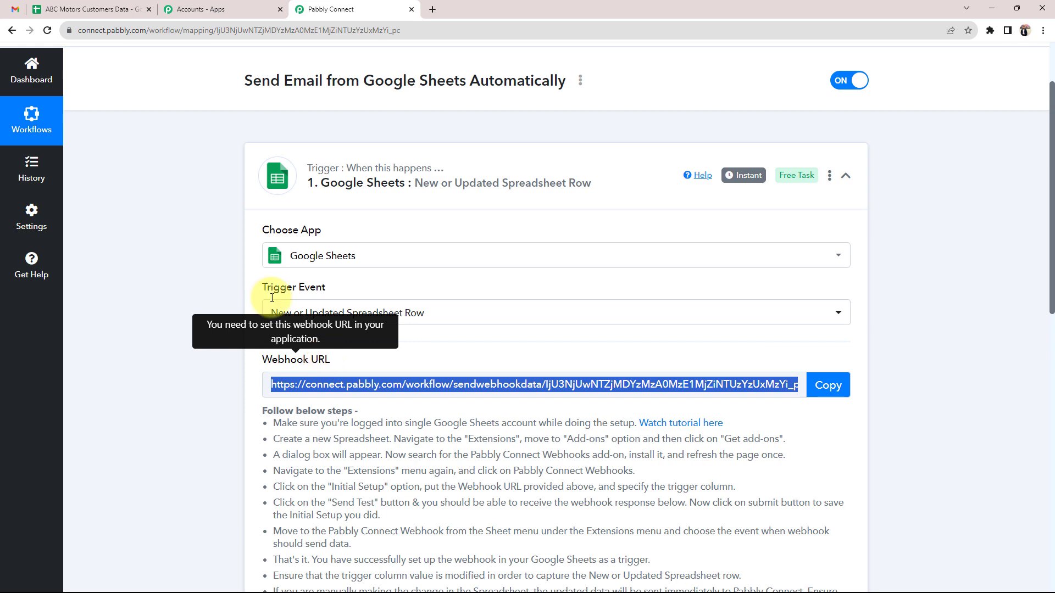
{"action": "left_click", "coordinate": [88, 9]}
{"action": "left_click", "coordinate": [351, 9]}
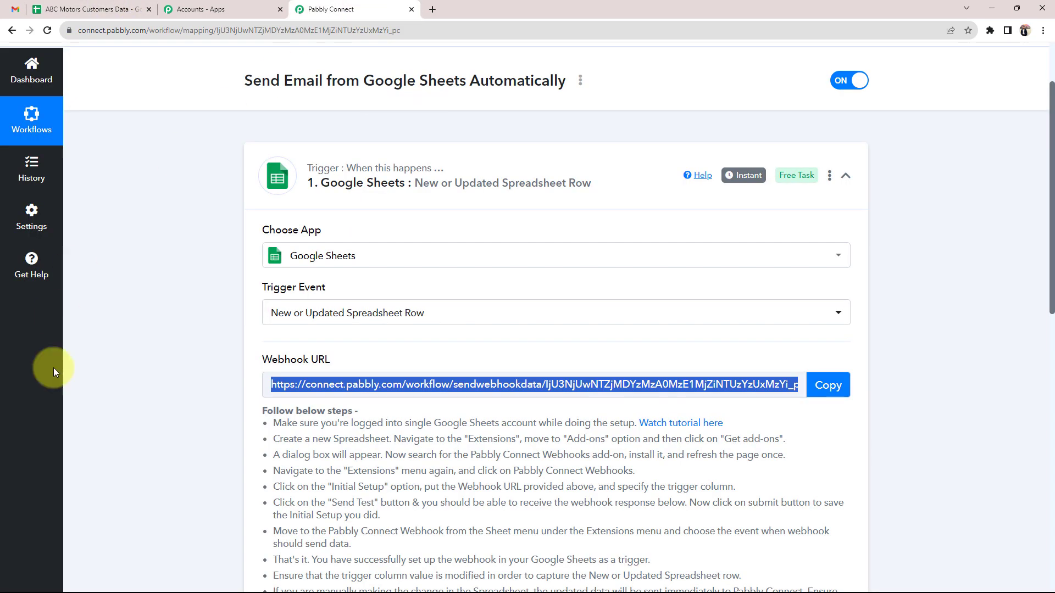
Read through the webhook setup instructions and copy the trigger's Webhook URL
{"action": "mouse_move", "coordinate": [332, 359]}
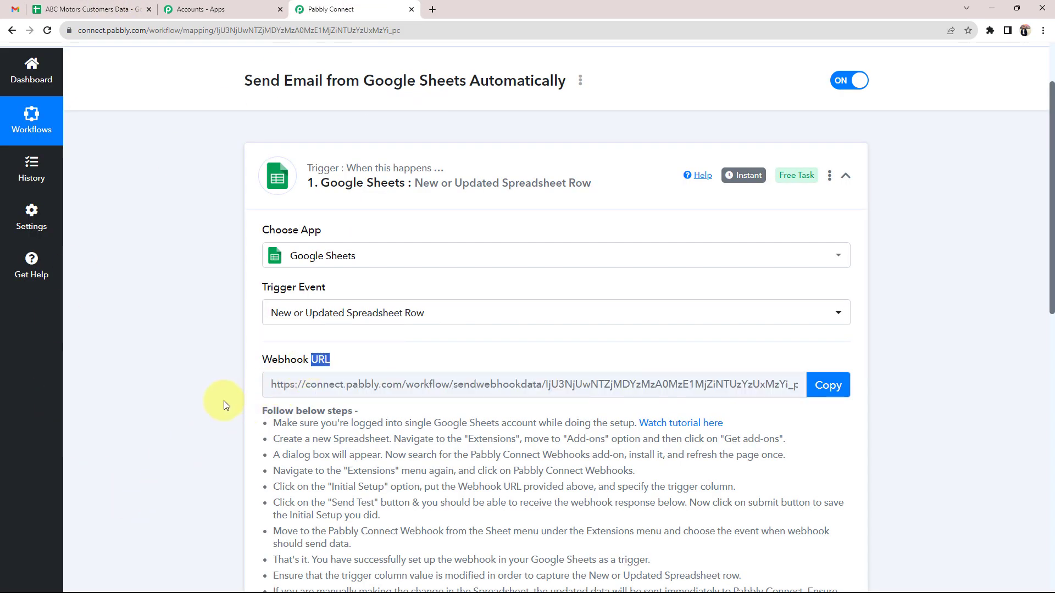
{"action": "scroll", "coordinate": [220, 407], "scroll_direction": "down", "scroll_amount": 3}
{"action": "left_click_drag", "start_coordinate": [269, 261], "coordinate": [464, 506]}
{"action": "scroll", "coordinate": [247, 418], "scroll_direction": "up", "scroll_amount": 4}
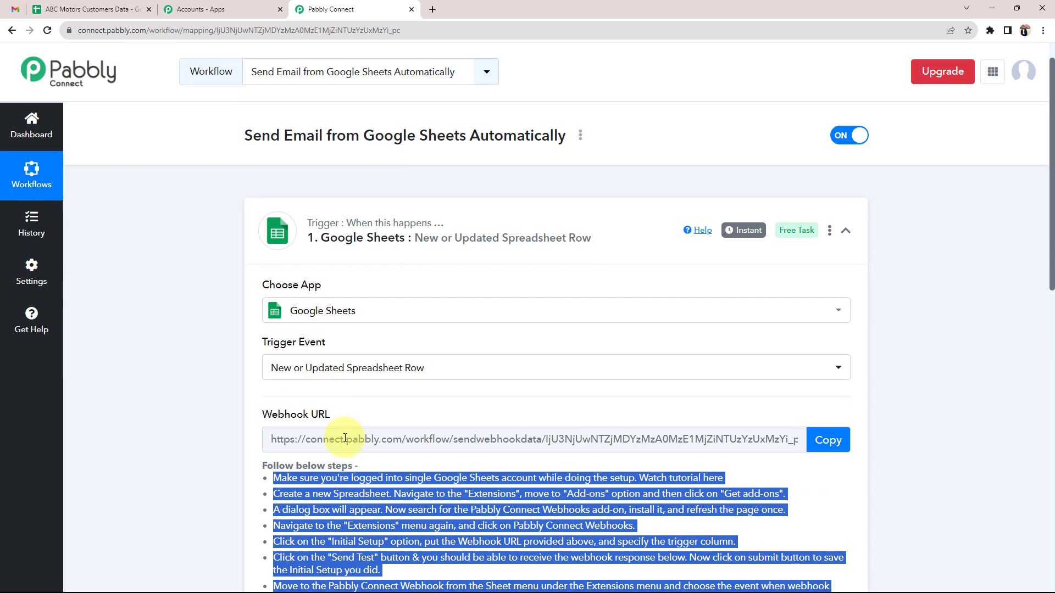
{"action": "double_click", "coordinate": [321, 415]}
{"action": "left_click", "coordinate": [183, 429]}
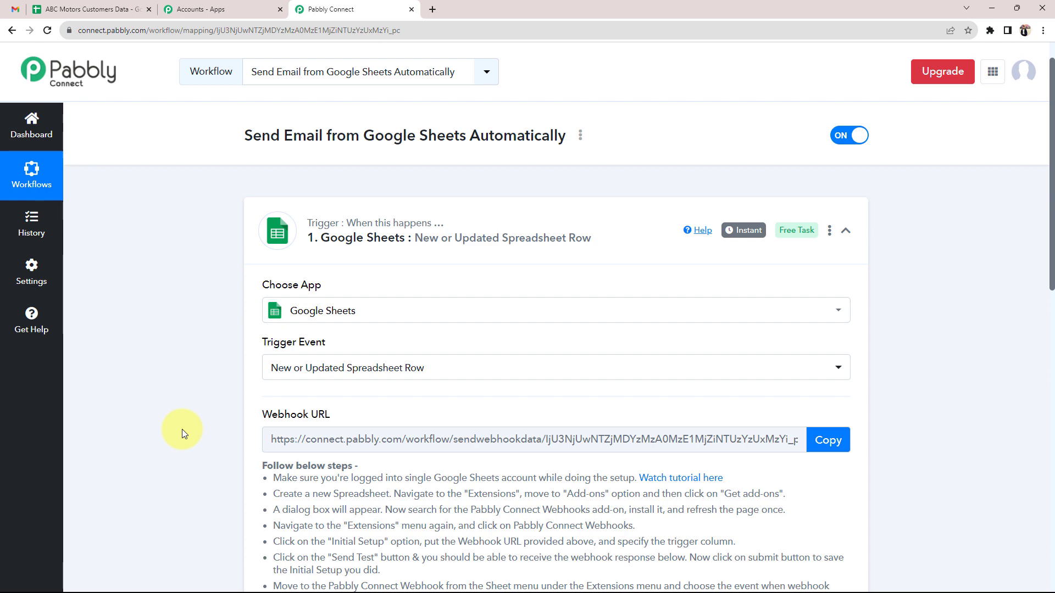
{"action": "triple_click", "coordinate": [280, 415]}
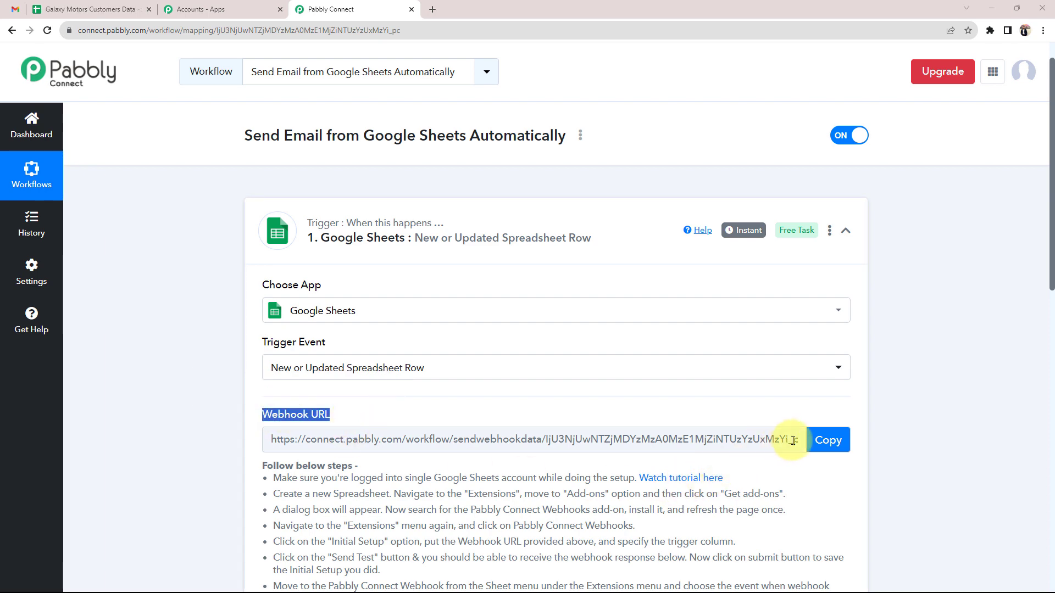
{"action": "left_click", "coordinate": [826, 440]}
In the Galaxy Motors Customers Data sheet, go to Extensions > Add-ons > Get add-ons
{"action": "left_click", "coordinate": [116, 16]}
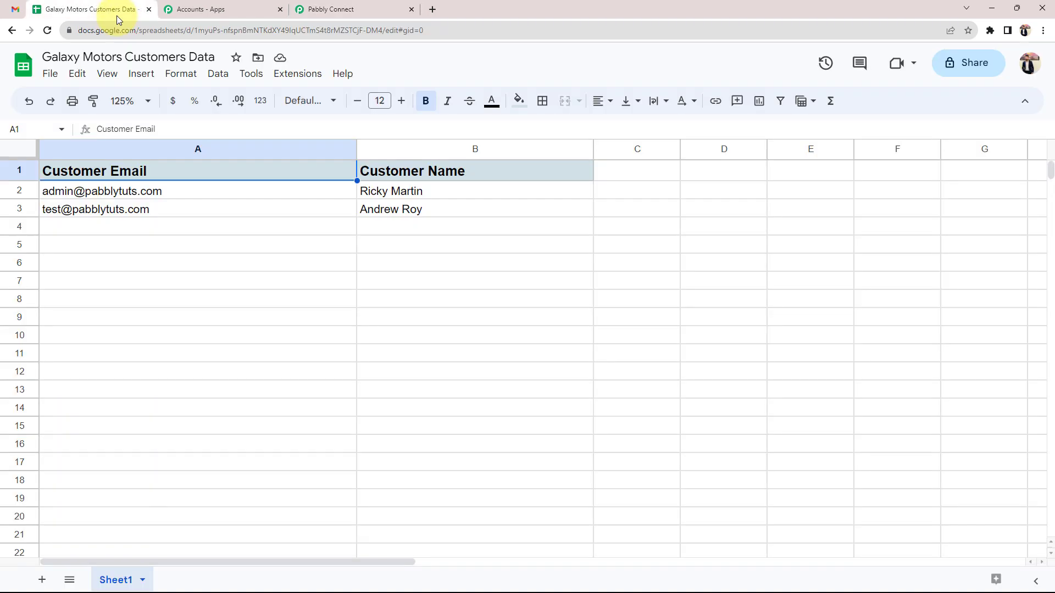
{"action": "left_click", "coordinate": [362, 281]}
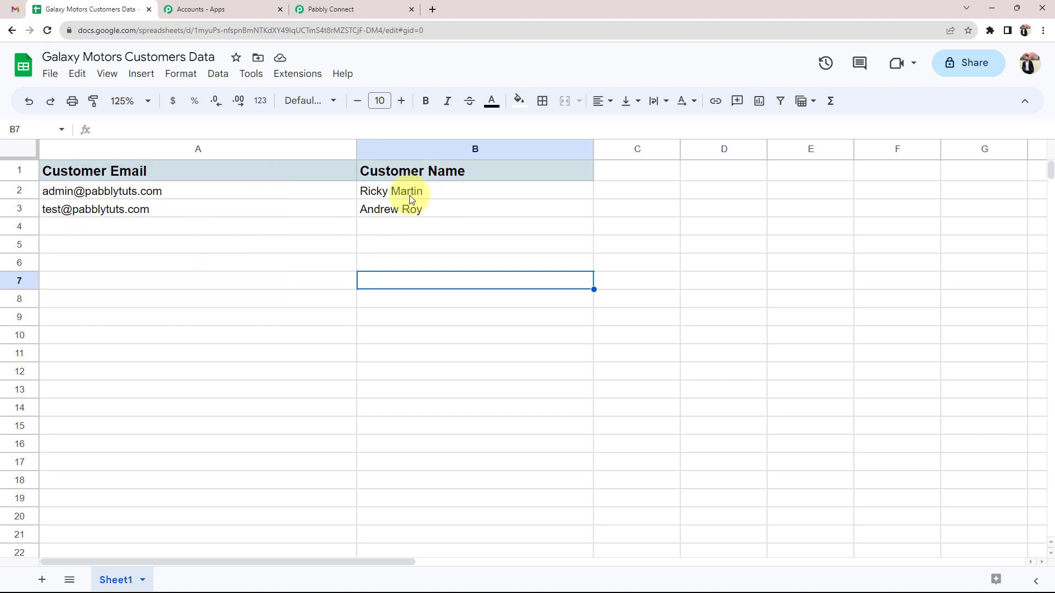
{"action": "left_click", "coordinate": [204, 310]}
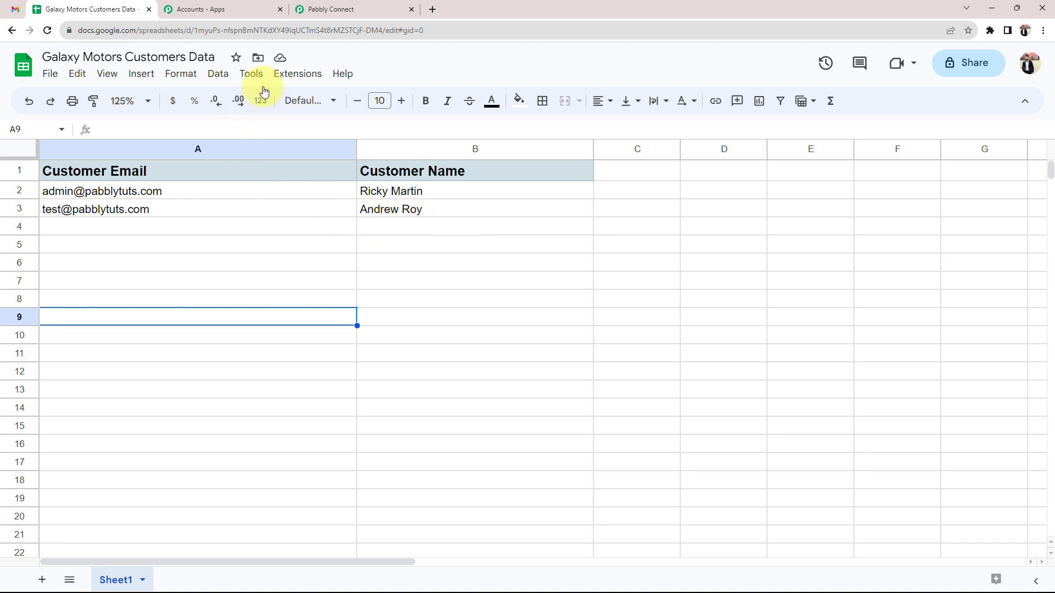
{"action": "left_click", "coordinate": [296, 75]}
{"action": "mouse_move", "coordinate": [299, 99]}
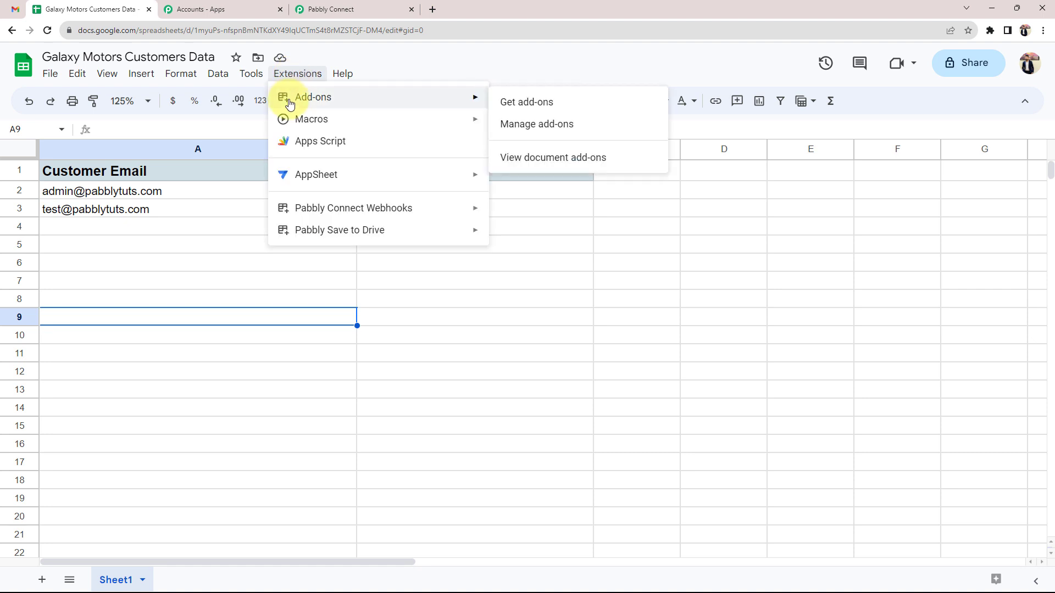
{"action": "left_click", "coordinate": [525, 100]}
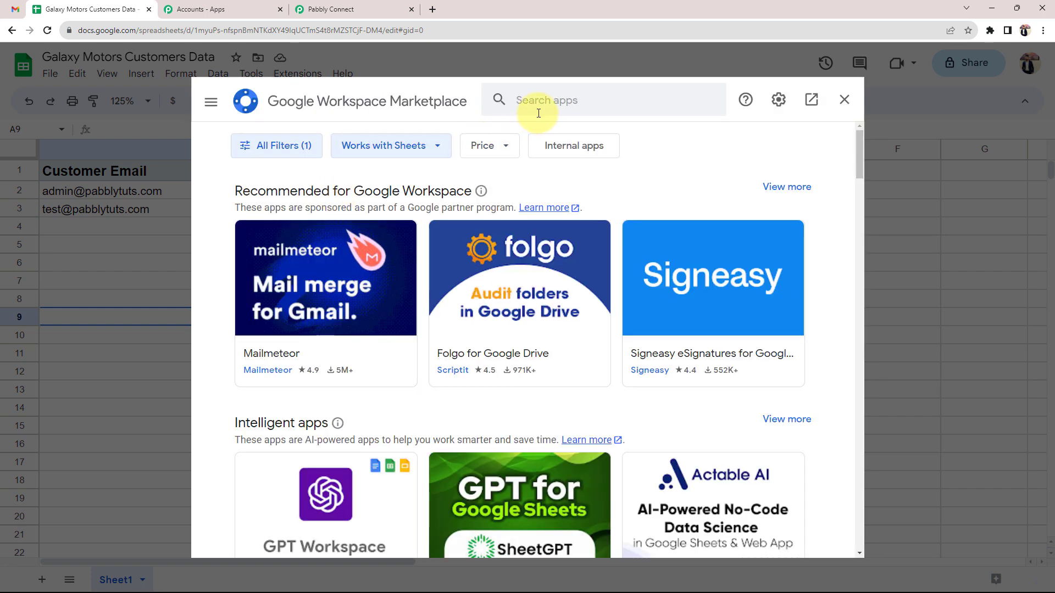
Search 'pabbly', verify Pabbly Connect Webhooks is already installed, and close the Marketplace
{"action": "left_click", "coordinate": [538, 101]}
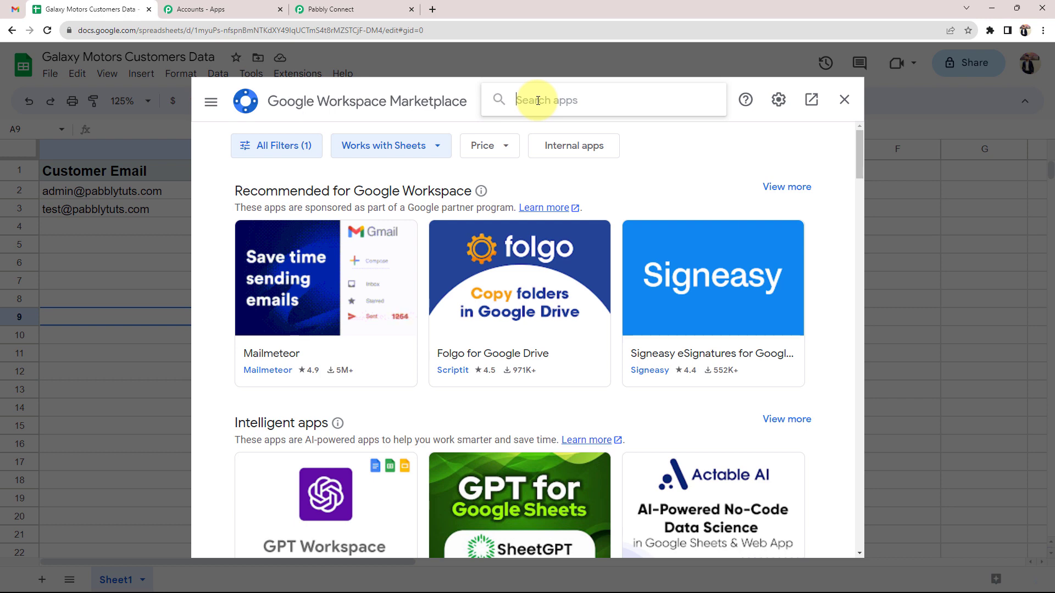
{"action": "type", "text": "pabbly"}
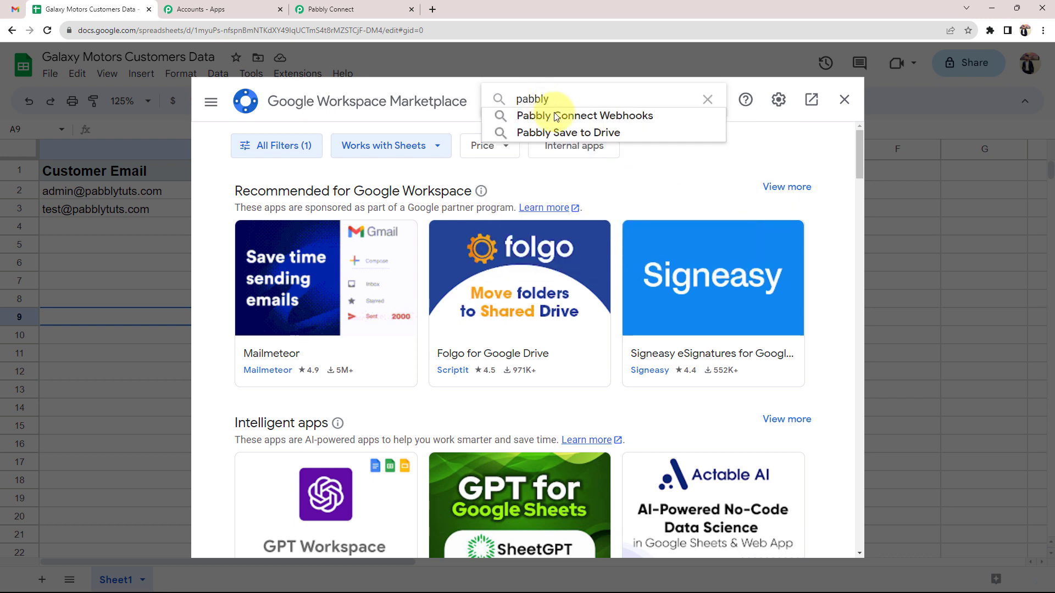
{"action": "left_click", "coordinate": [557, 117]}
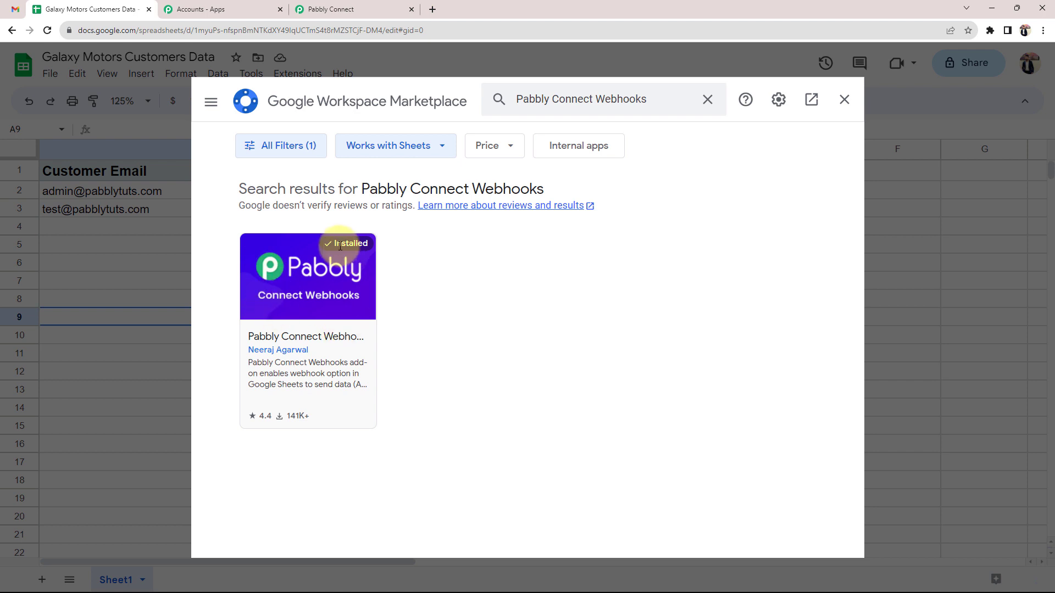
{"action": "left_click", "coordinate": [320, 244]}
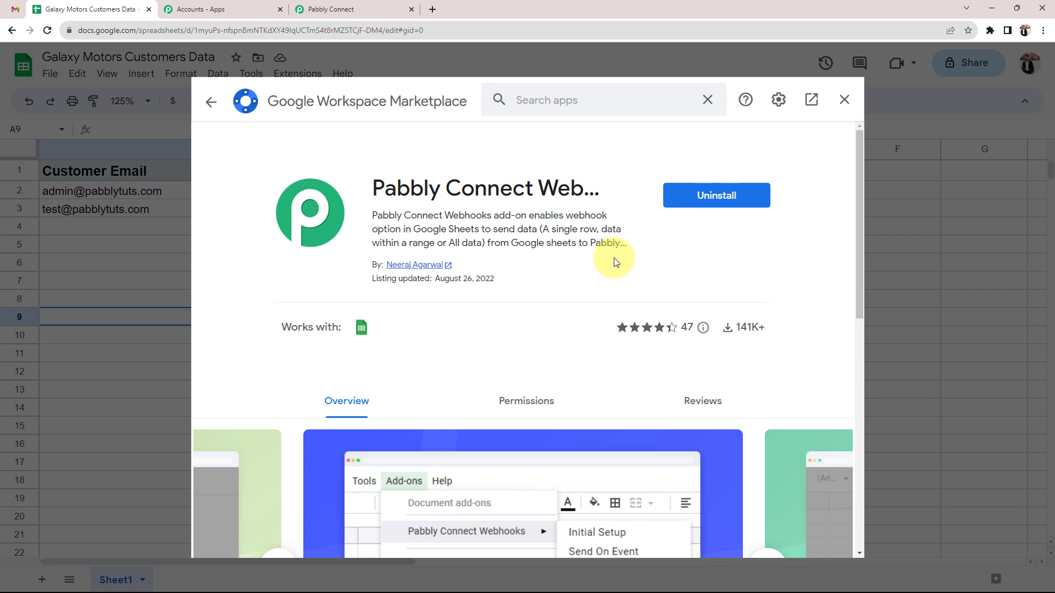
{"action": "left_click", "coordinate": [843, 100]}
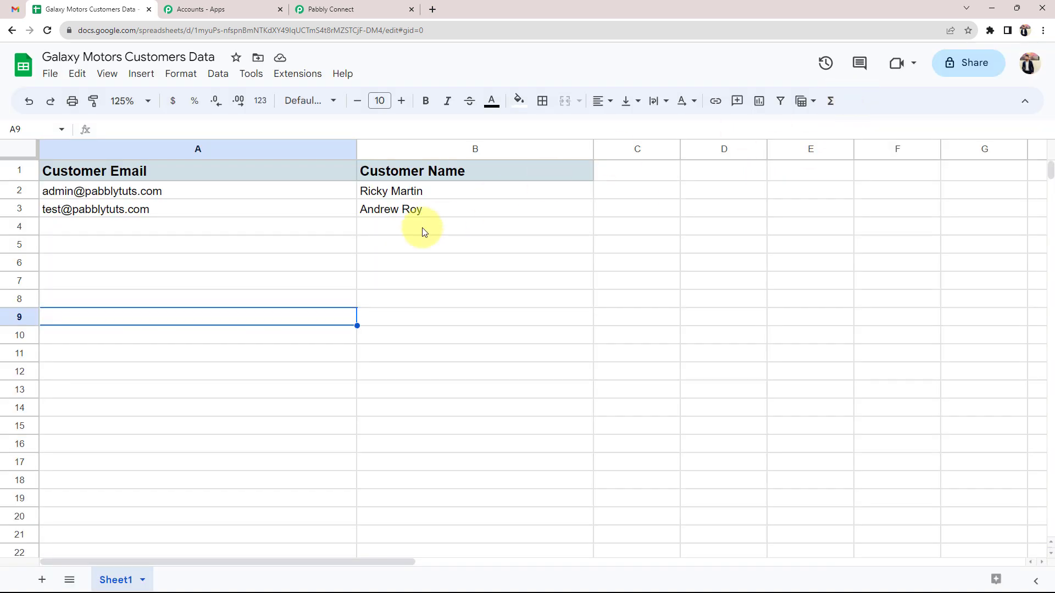
Reload the spreadsheet and launch Extensions > Pabbly Connect Webhooks > Initial Setup
{"action": "left_click", "coordinate": [48, 30]}
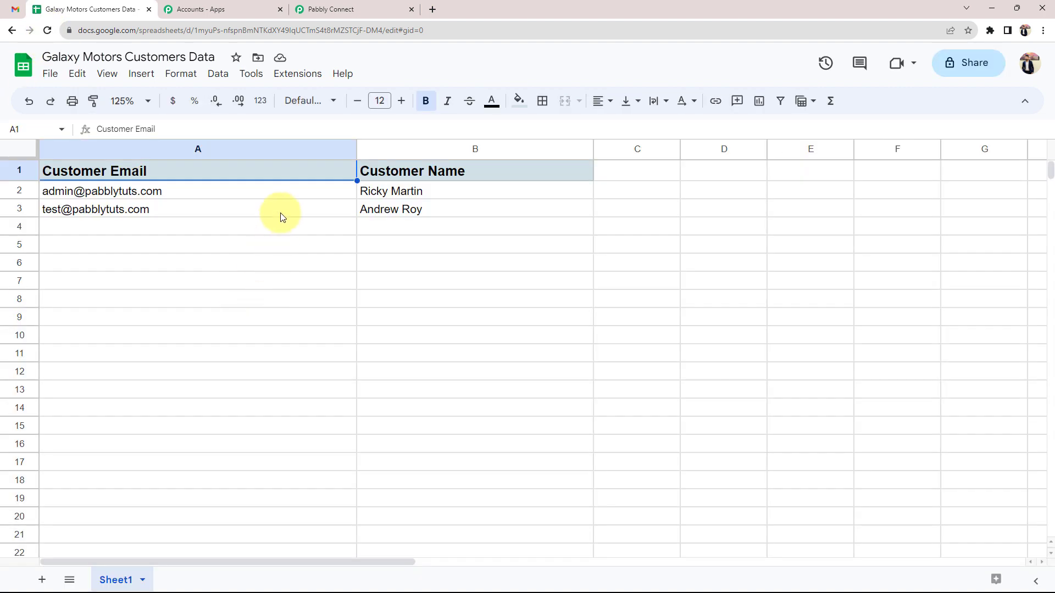
{"action": "left_click", "coordinate": [288, 81]}
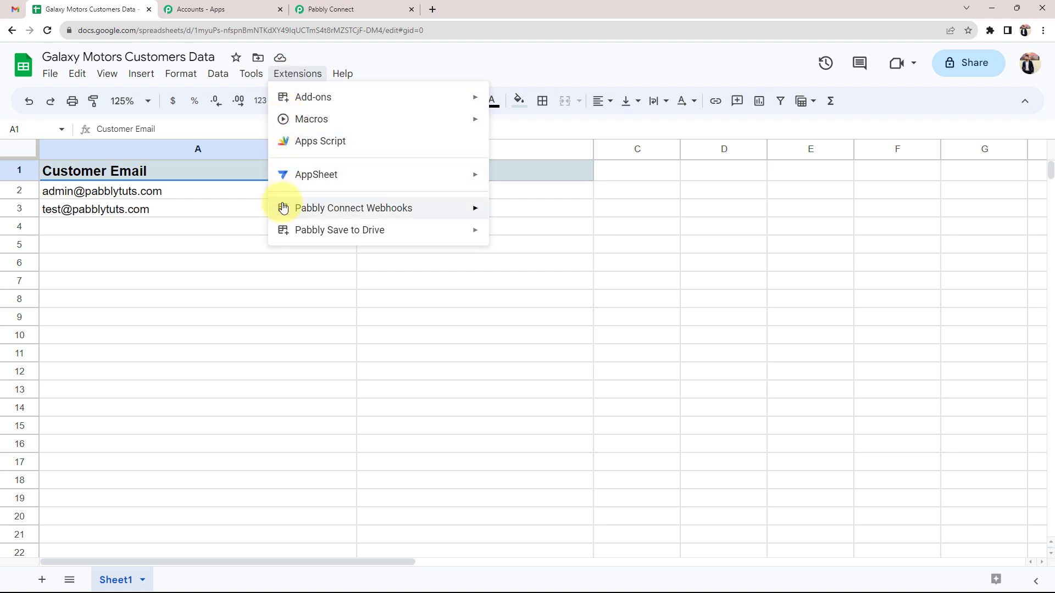
{"action": "mouse_move", "coordinate": [335, 215]}
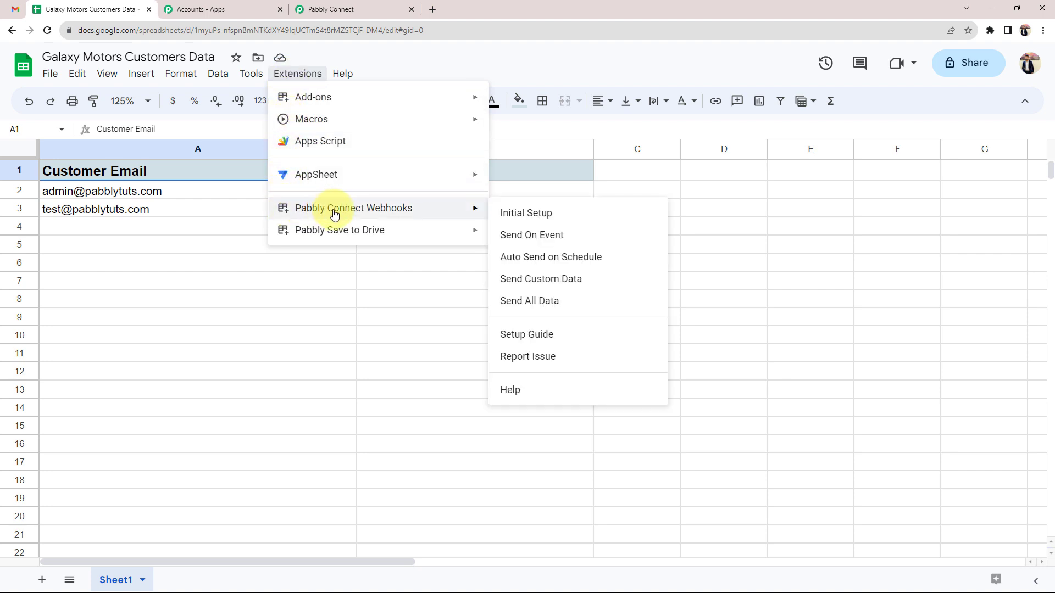
{"action": "left_click", "coordinate": [517, 216]}
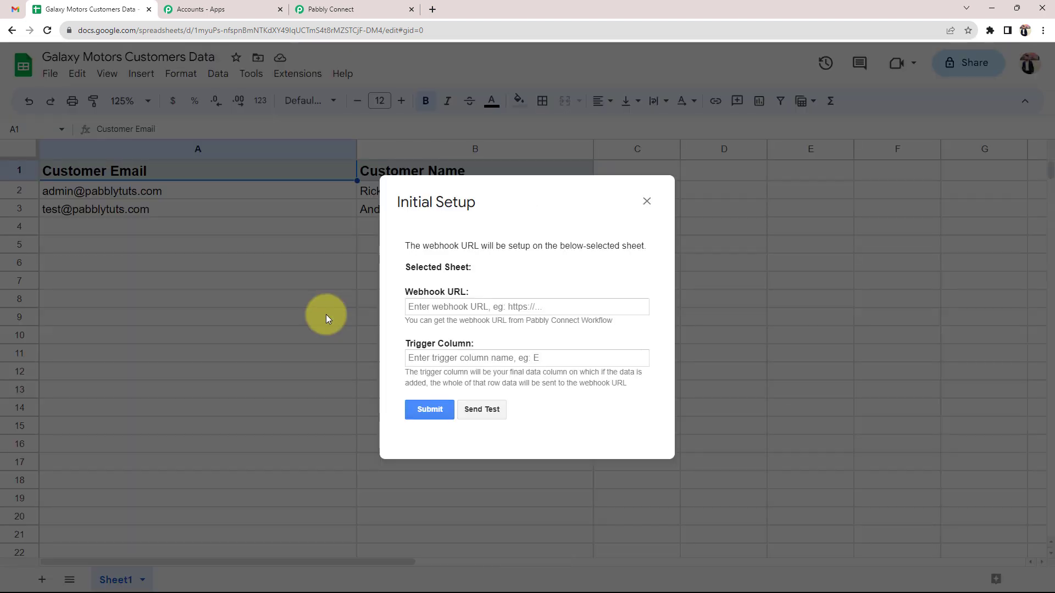
Copy the Pabbly webhook URL and paste it into the sheet's Webhook URL field
{"action": "left_click", "coordinate": [336, 9]}
{"action": "left_click_drag", "start_coordinate": [264, 415], "coordinate": [317, 419]}
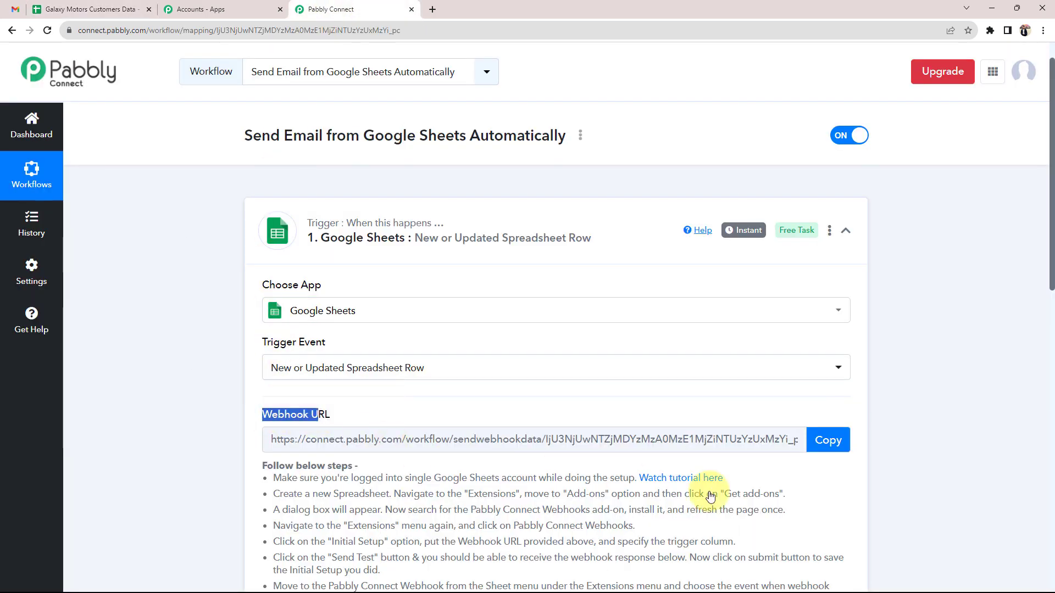
{"action": "left_click", "coordinate": [828, 441]}
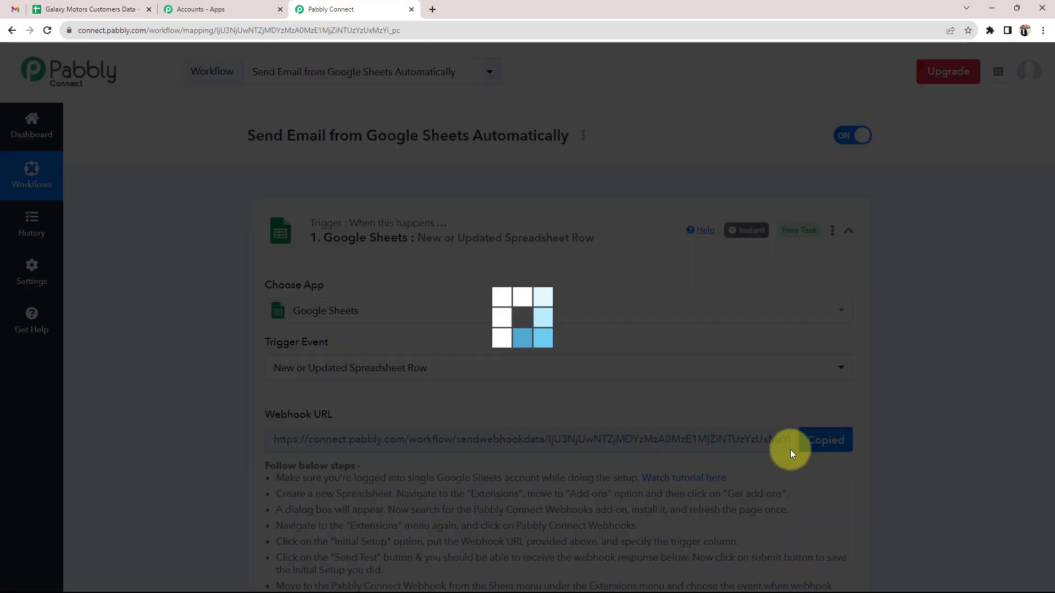
{"action": "left_click", "coordinate": [87, 10]}
{"action": "left_click", "coordinate": [424, 307]}
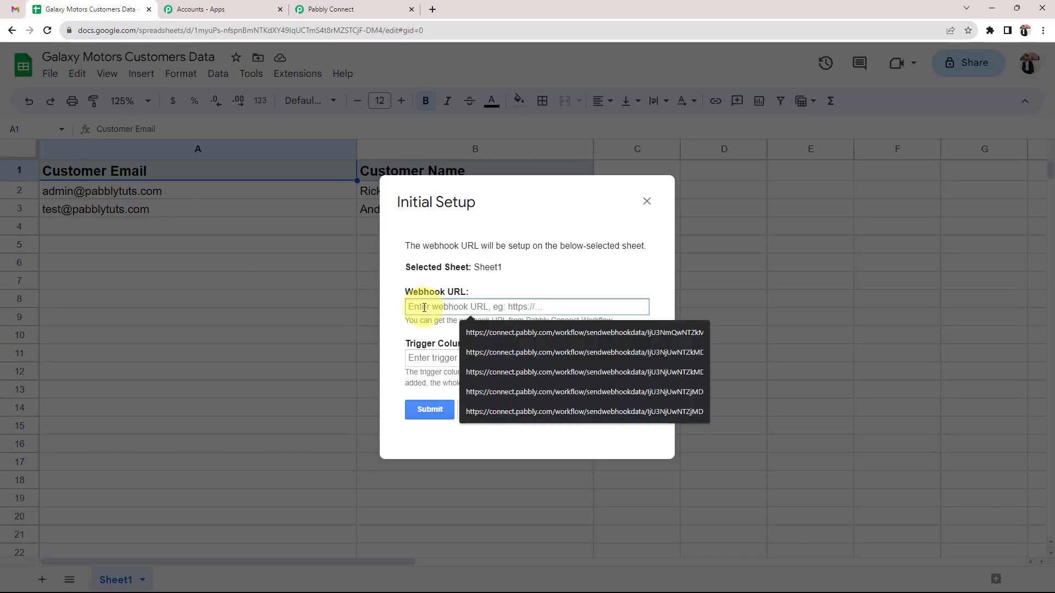
{"action": "key", "text": "ctrl+v"}
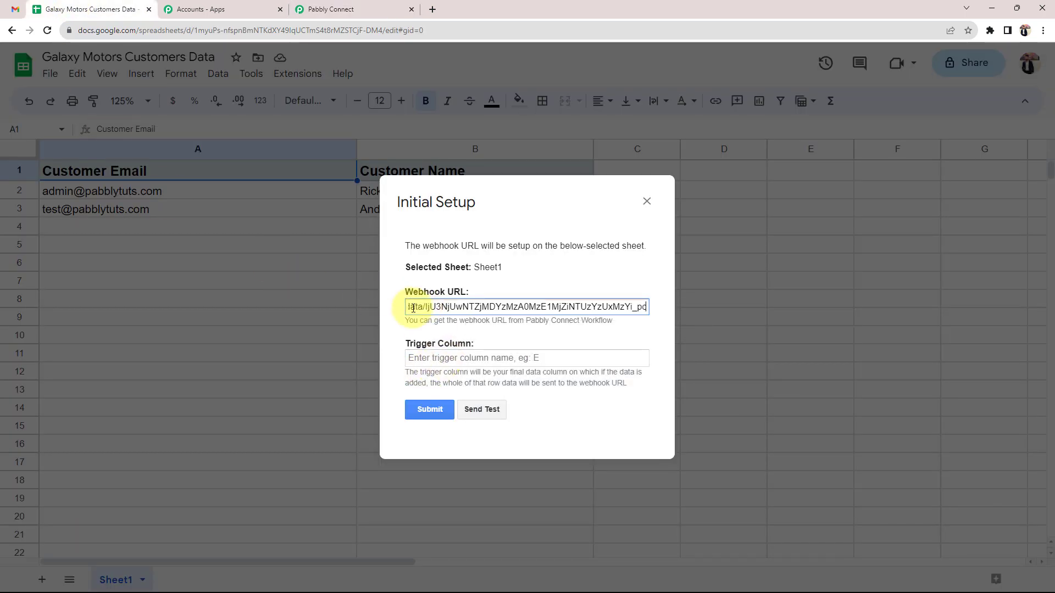
{"action": "left_click_drag", "start_coordinate": [411, 307], "coordinate": [505, 305]}
{"action": "left_click", "coordinate": [510, 280]}
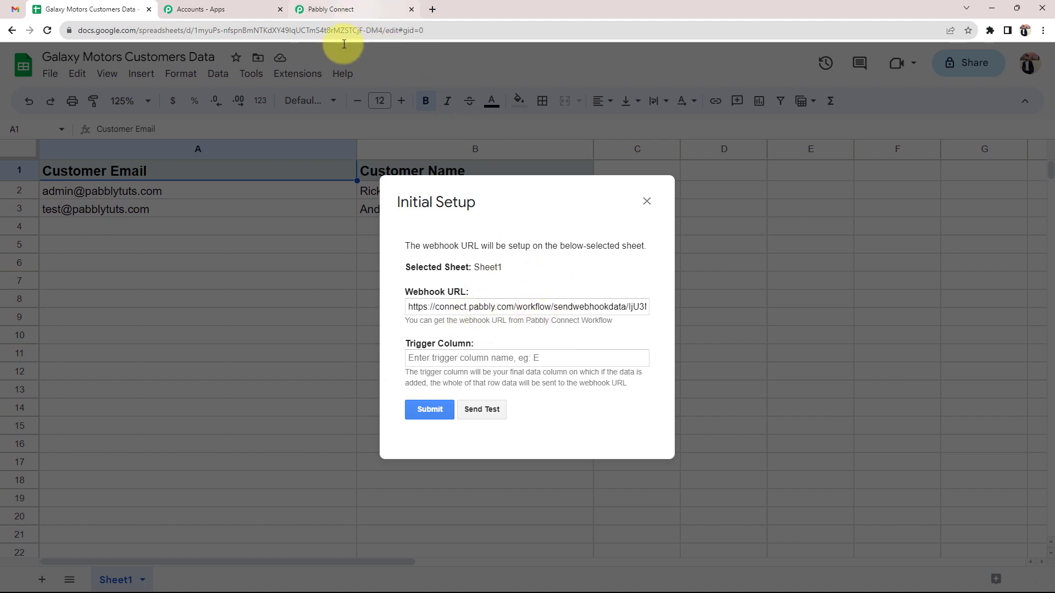
Enter B as the Trigger Column
{"action": "left_click_drag", "start_coordinate": [410, 344], "coordinate": [466, 344]}
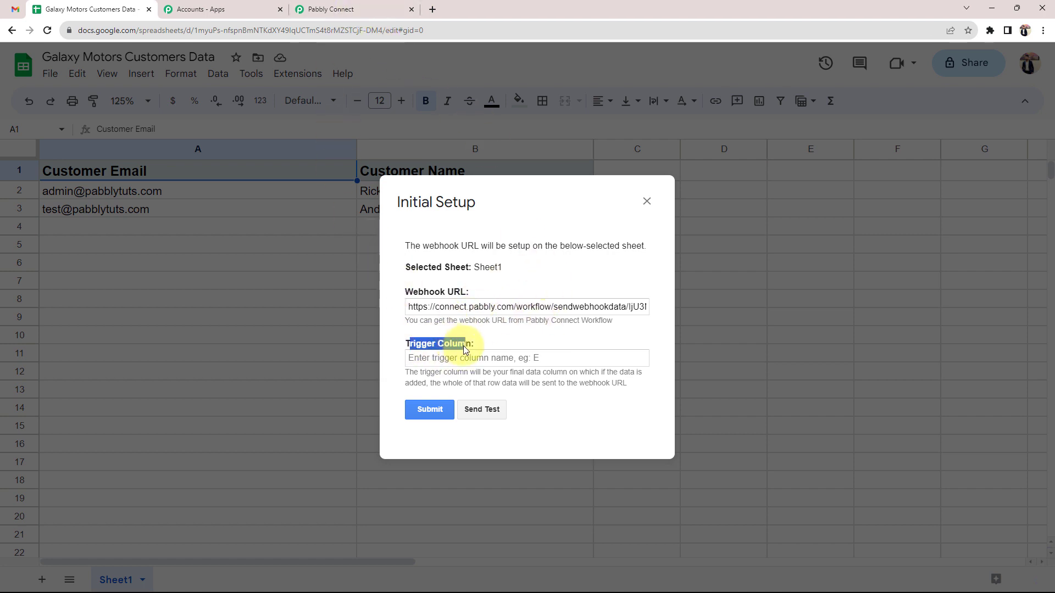
{"action": "left_click_drag", "start_coordinate": [545, 199], "coordinate": [695, 250]}
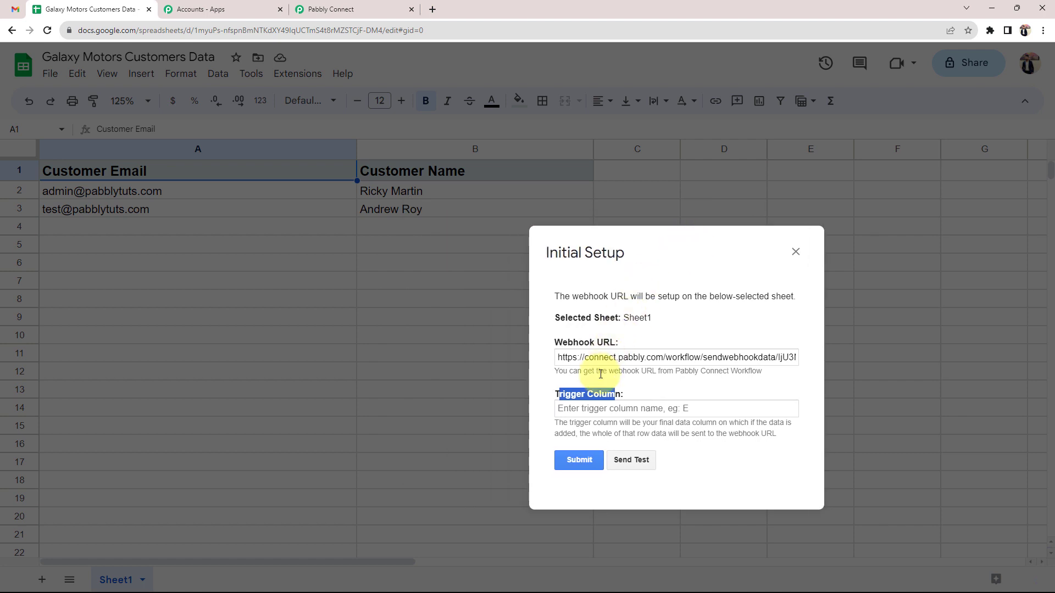
{"action": "left_click", "coordinate": [590, 410]}
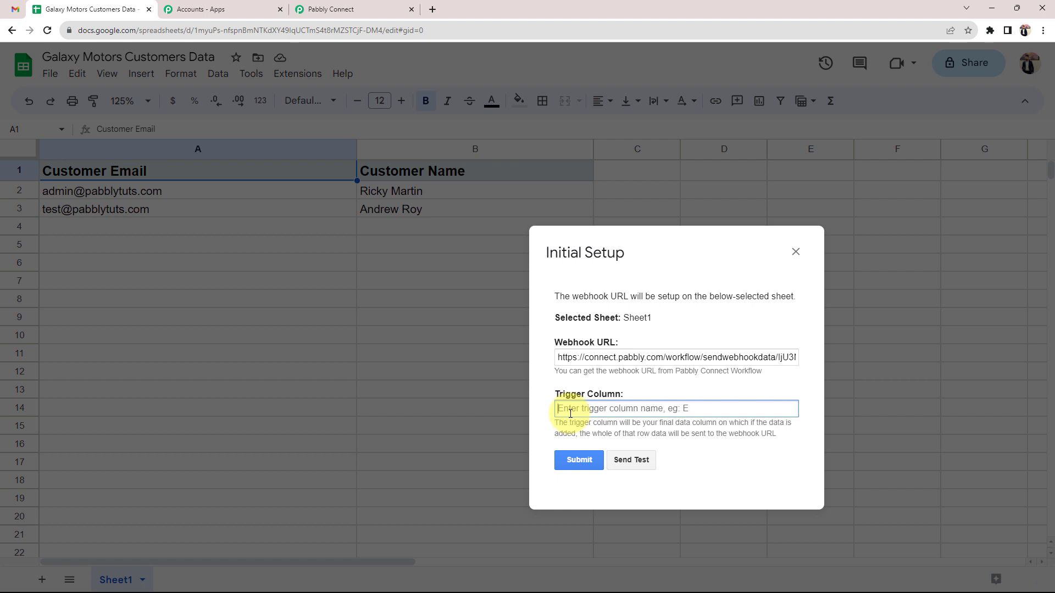
{"action": "type", "text": "B"}
{"action": "left_click", "coordinate": [541, 397]}
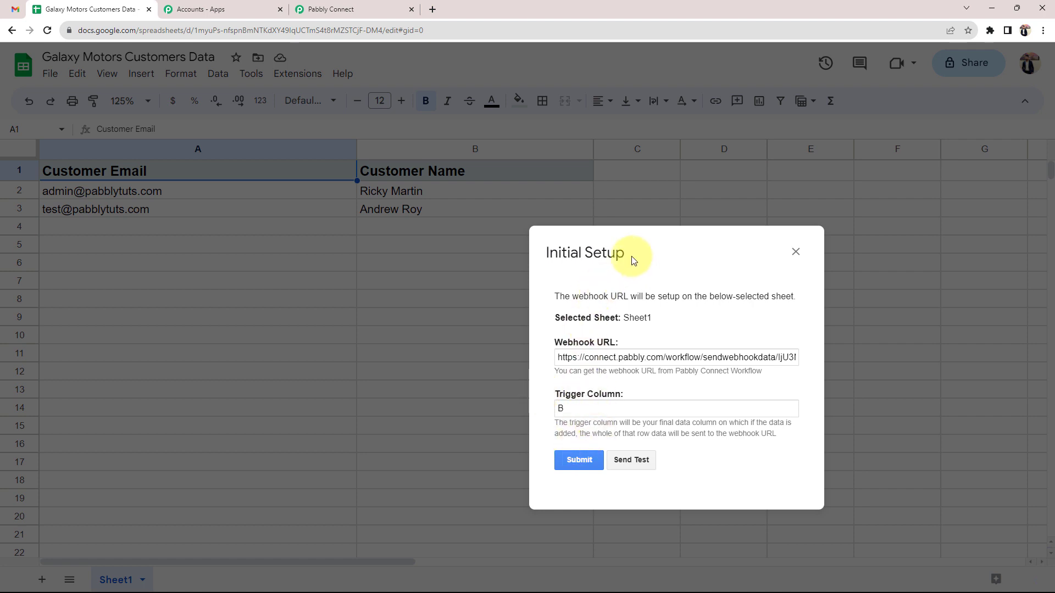
{"action": "left_click_drag", "start_coordinate": [631, 264], "coordinate": [527, 221]}
Send test data, confirm the success message, and submit the setup
{"action": "left_click", "coordinate": [516, 423]}
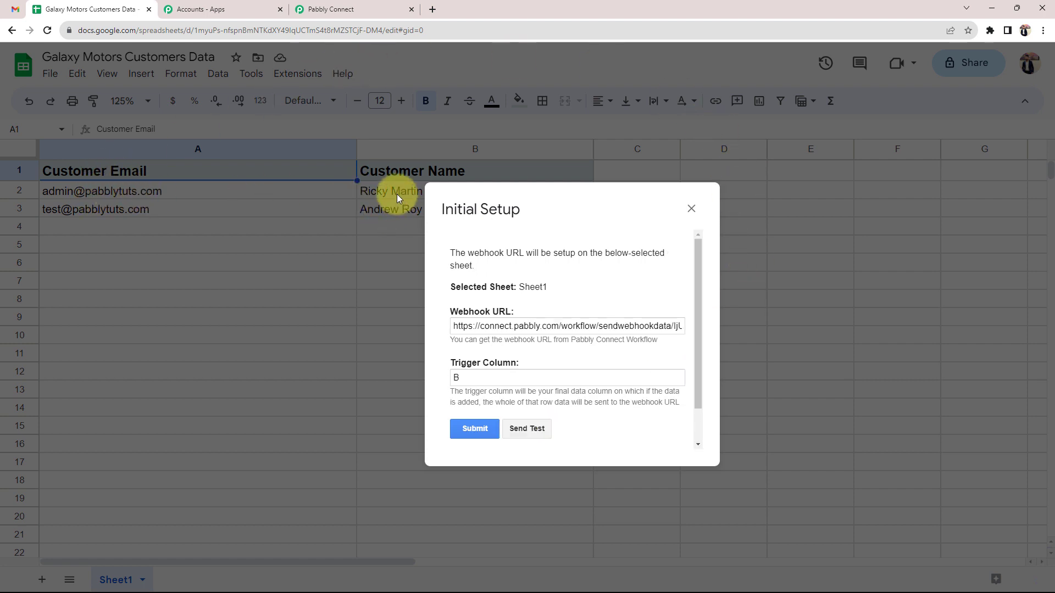
{"action": "scroll", "coordinate": [485, 358], "scroll_direction": "down", "scroll_amount": 1}
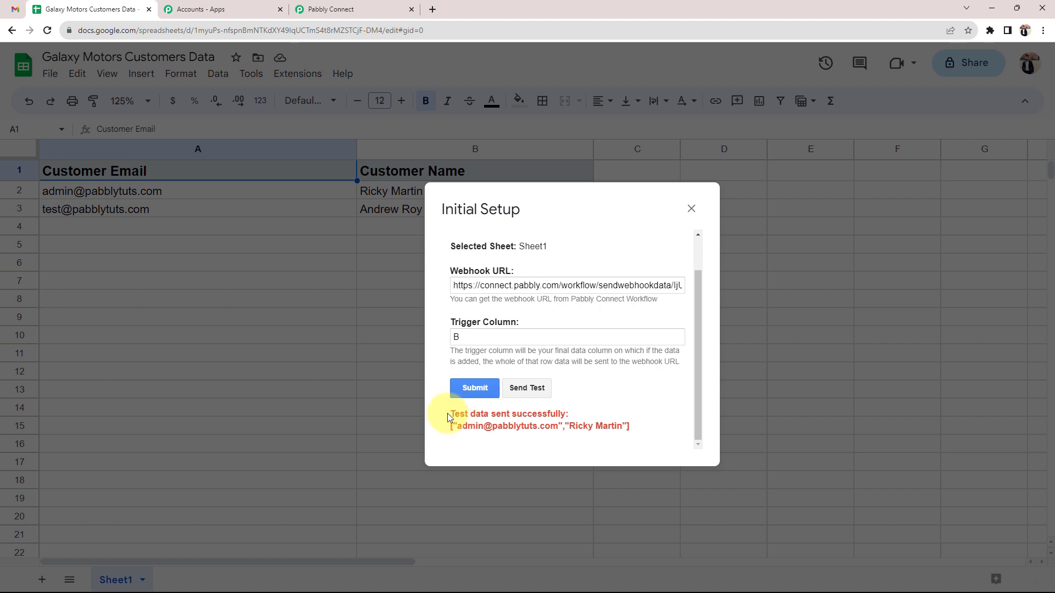
{"action": "left_click_drag", "start_coordinate": [452, 413], "coordinate": [569, 414]}
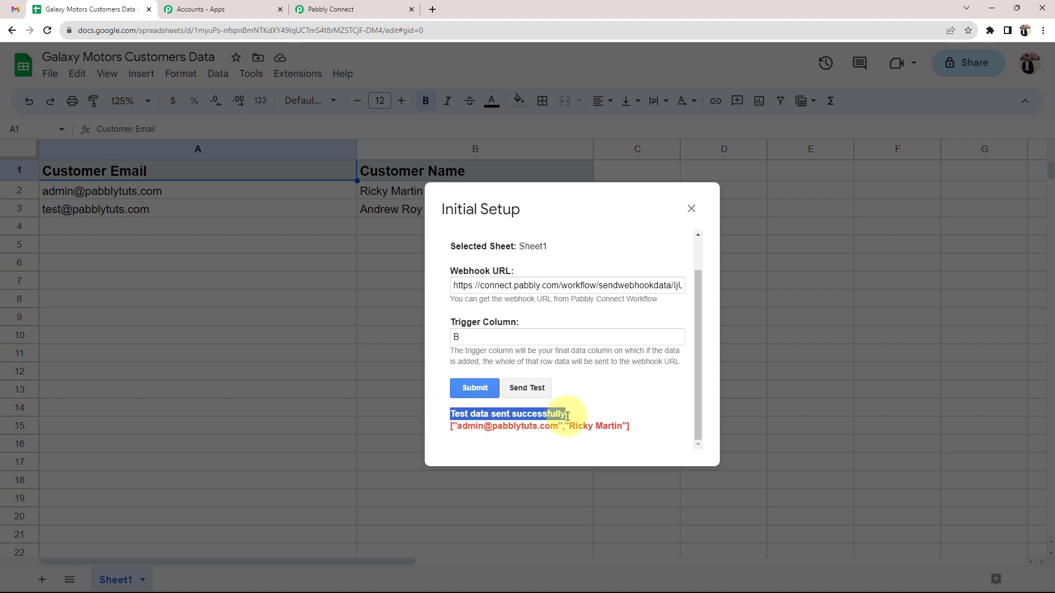
{"action": "left_click", "coordinate": [582, 385]}
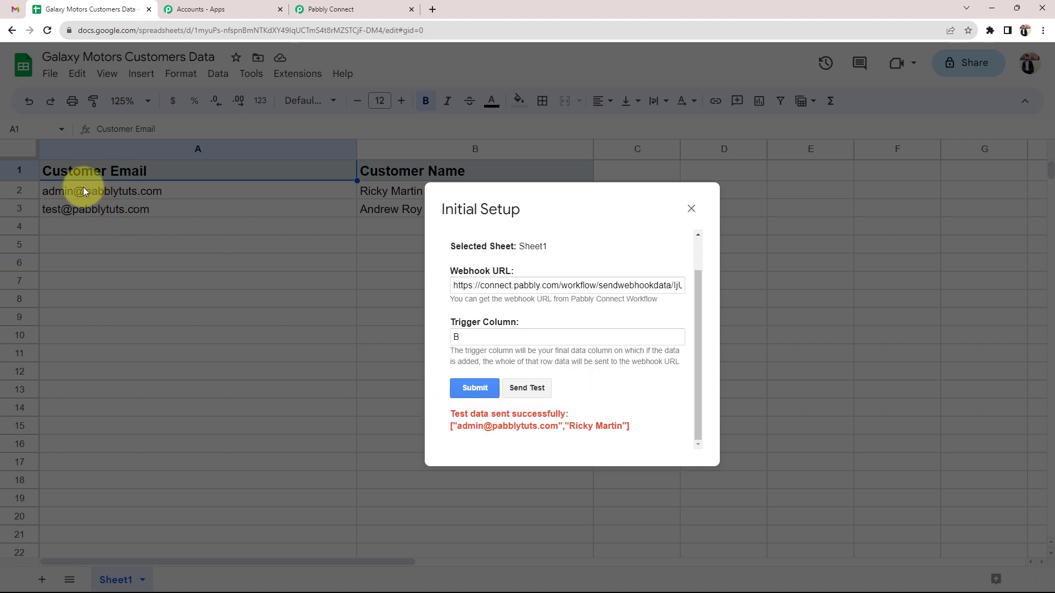
{"action": "left_click", "coordinate": [475, 388]}
Close the setup dialog and enable Pabbly Connect Webhooks > Send On Event
{"action": "left_click", "coordinate": [691, 208]}
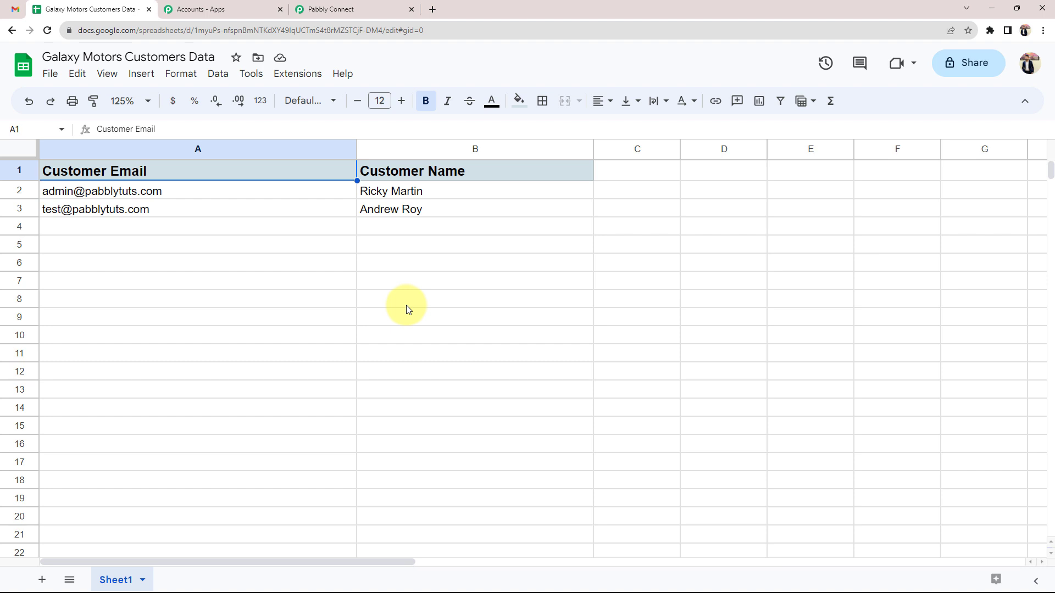
{"action": "left_click", "coordinate": [296, 74]}
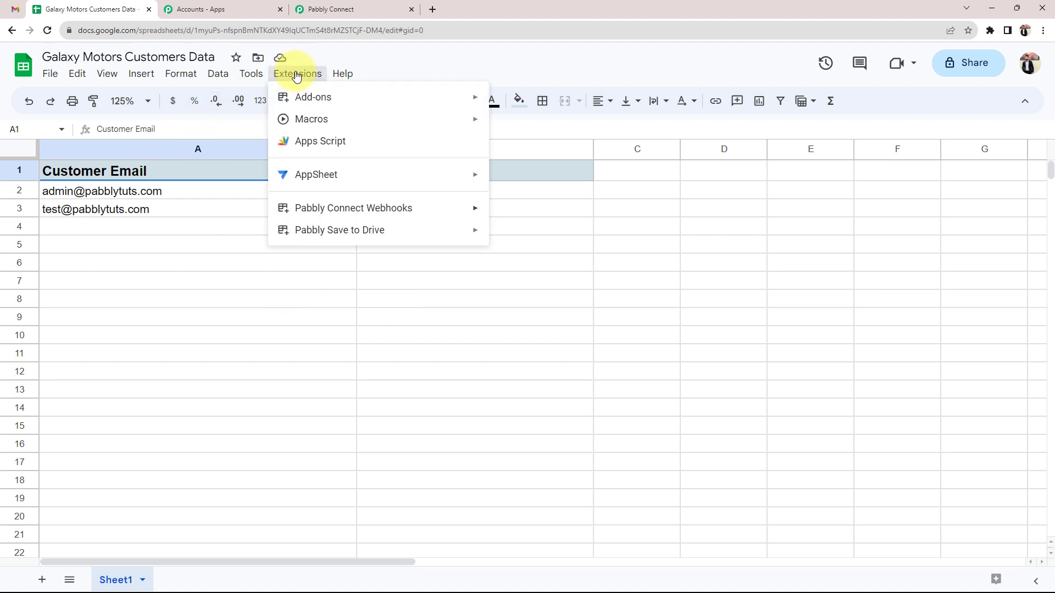
{"action": "mouse_move", "coordinate": [315, 207]}
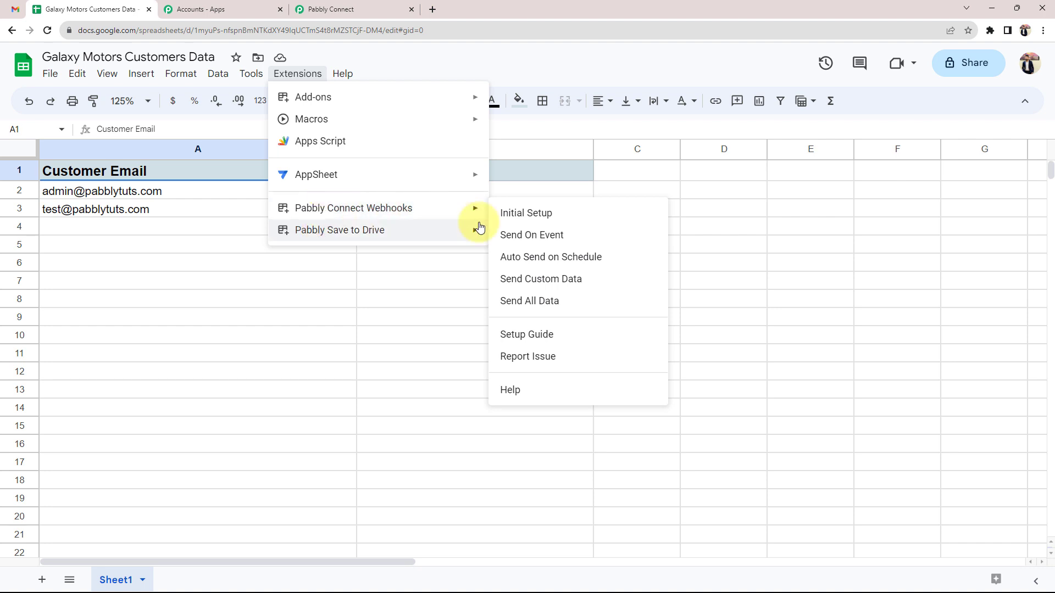
{"action": "left_click", "coordinate": [529, 235]}
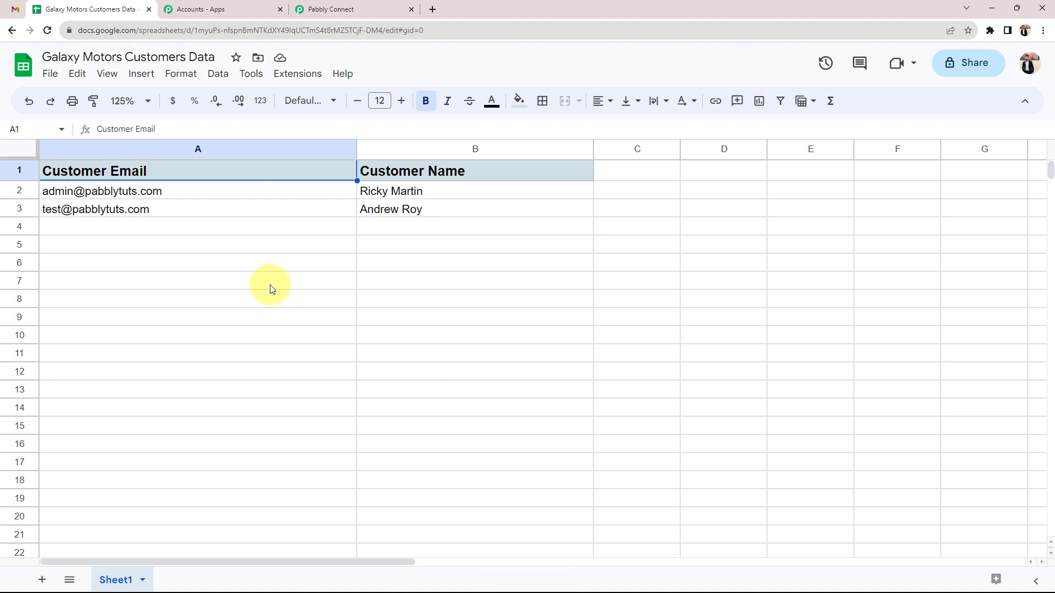
Select cells A4 and B4 in the empty row below the customer data
{"action": "left_click", "coordinate": [111, 229]}
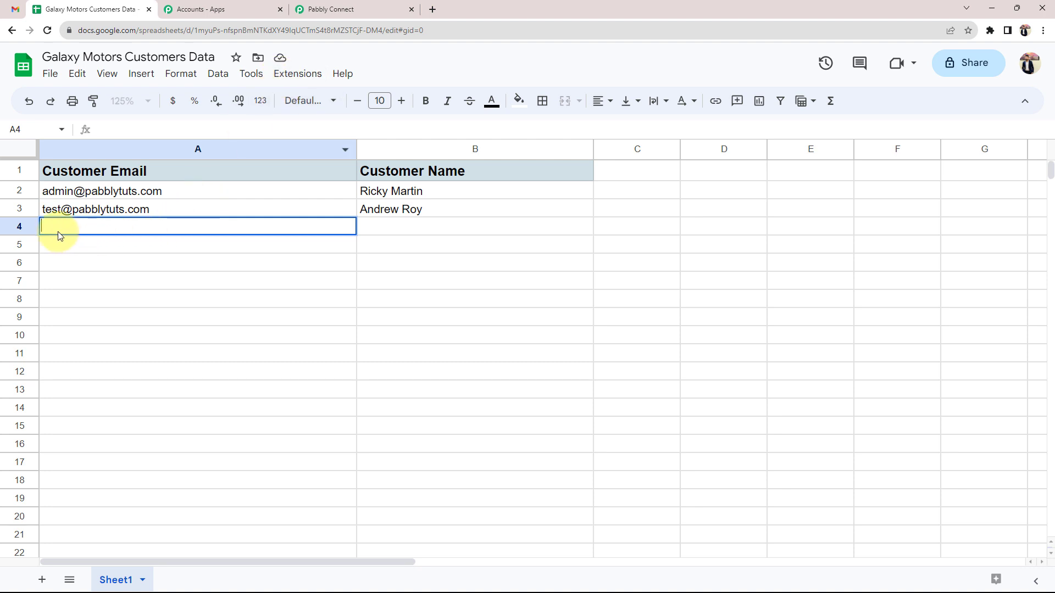
{"action": "left_click", "coordinate": [406, 228]}
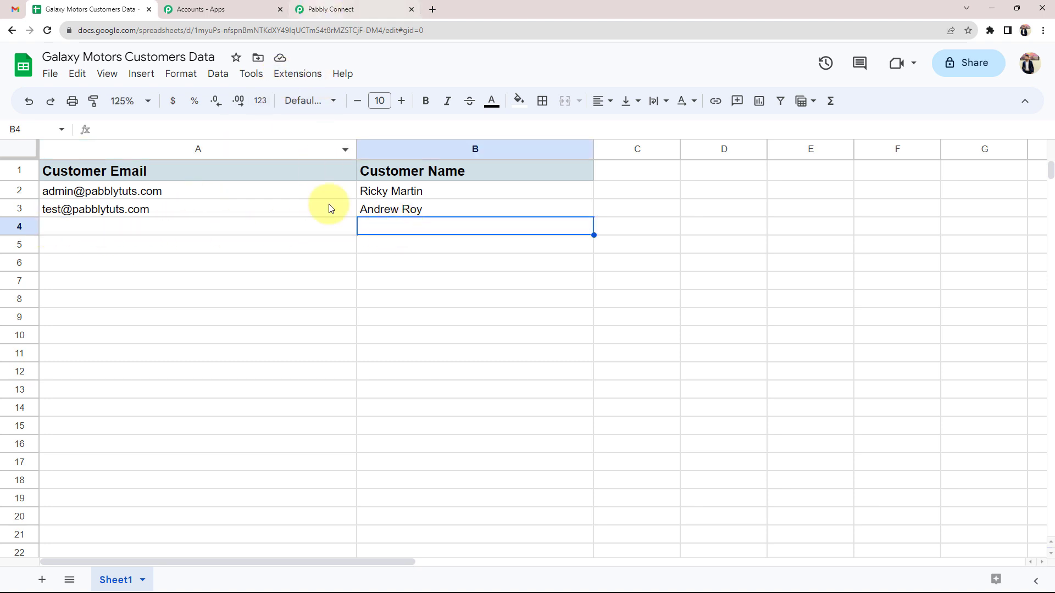
{"action": "left_click", "coordinate": [307, 232]}
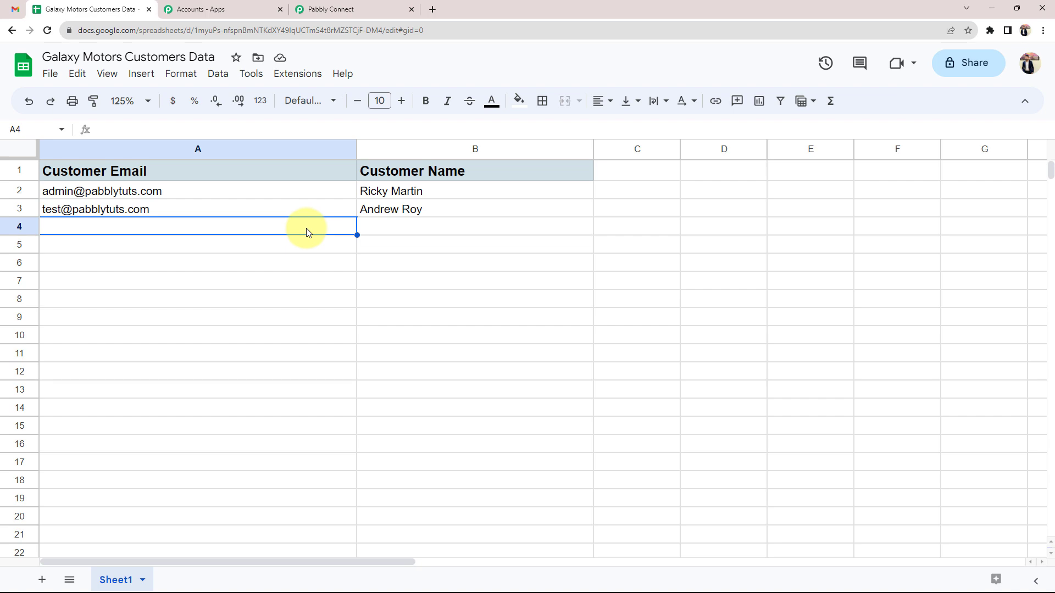
Review the trigger's captured SpreadsheetName, Customer Name and Customer Email values
{"action": "left_click", "coordinate": [316, 9]}
{"action": "scroll", "coordinate": [138, 370], "scroll_direction": "down", "scroll_amount": 4}
{"action": "scroll", "coordinate": [138, 370], "scroll_direction": "down", "scroll_amount": 3}
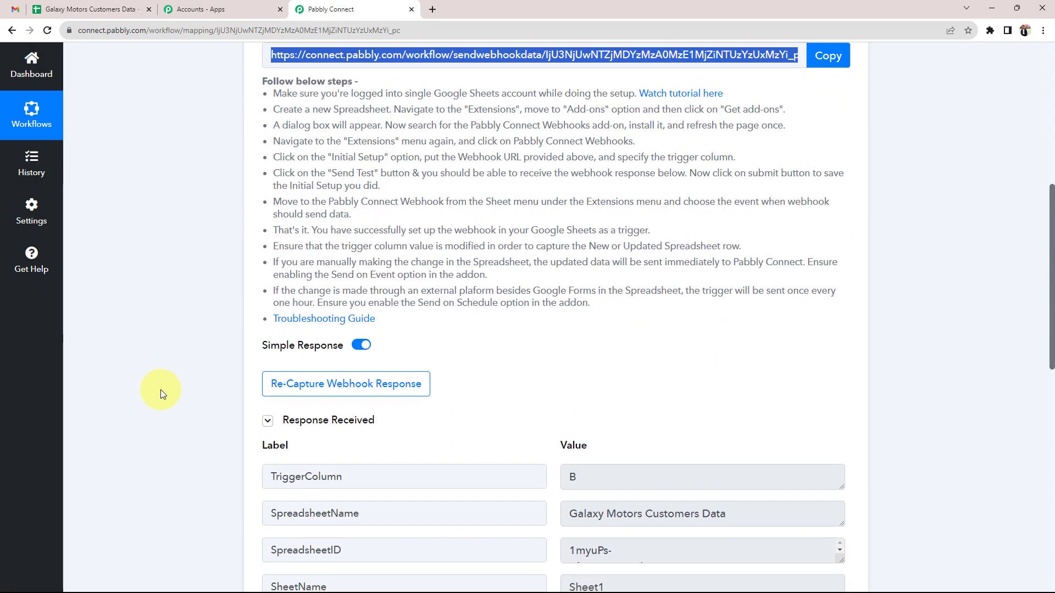
{"action": "scroll", "coordinate": [160, 388], "scroll_direction": "down", "scroll_amount": 2}
{"action": "left_click", "coordinate": [344, 283]}
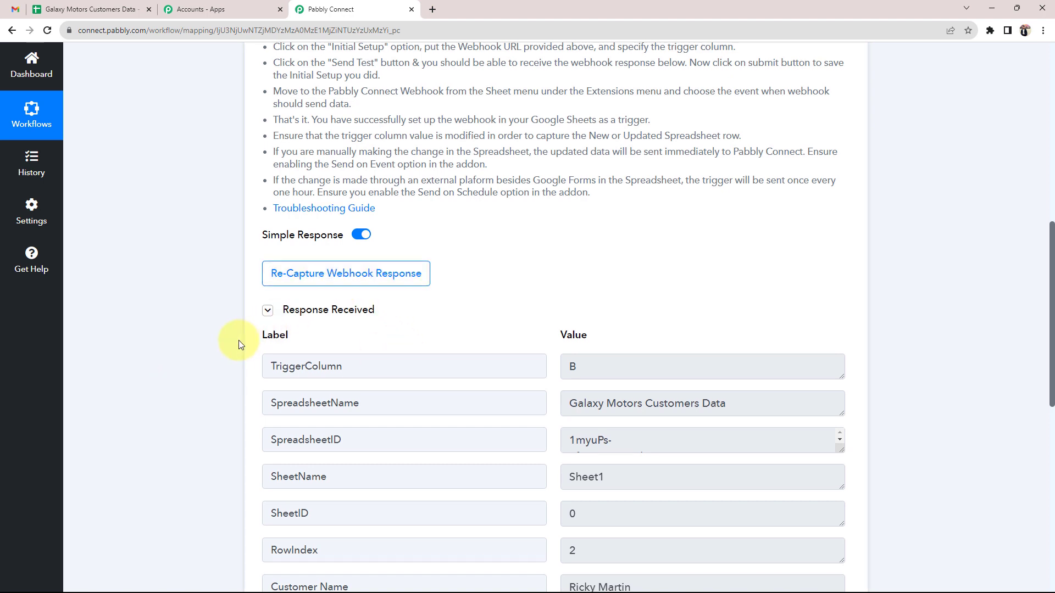
{"action": "scroll", "coordinate": [238, 340], "scroll_direction": "down", "scroll_amount": 2}
{"action": "left_click_drag", "start_coordinate": [267, 300], "coordinate": [393, 294]}
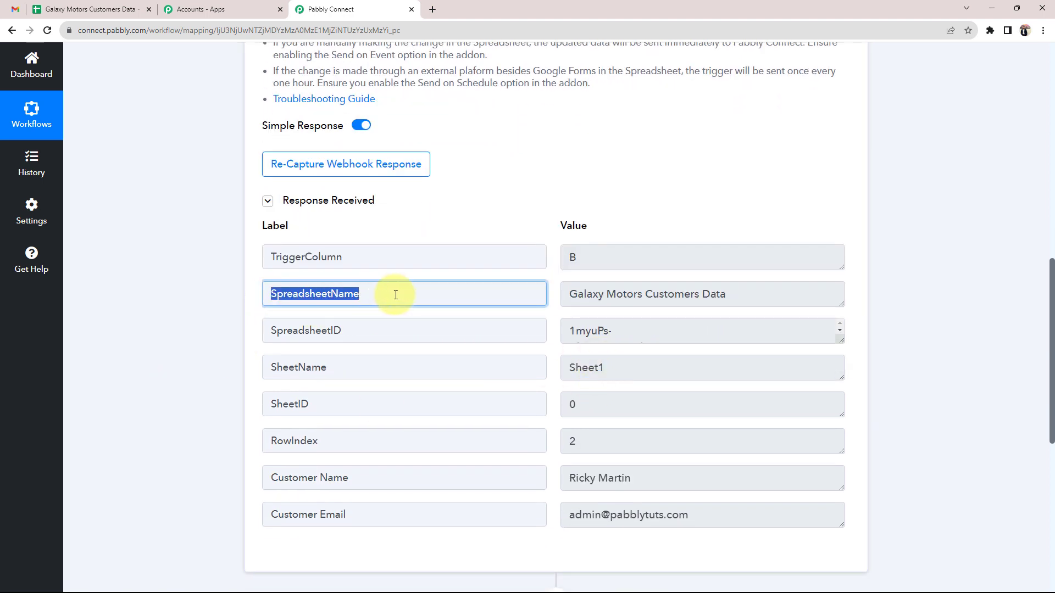
{"action": "left_click_drag", "start_coordinate": [733, 295], "coordinate": [542, 299]}
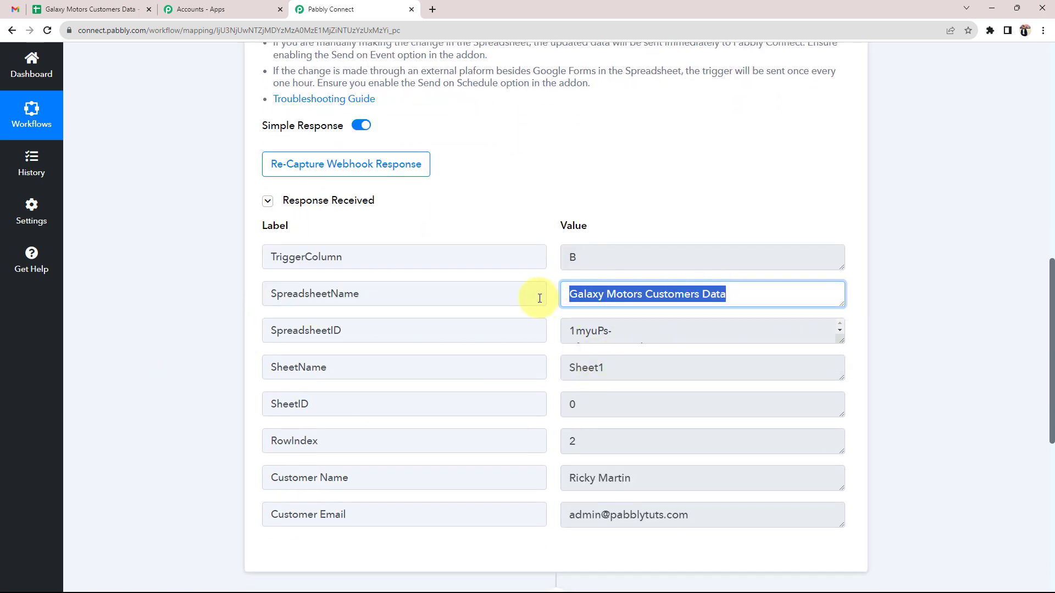
{"action": "scroll", "coordinate": [577, 403], "scroll_direction": "down", "scroll_amount": 2}
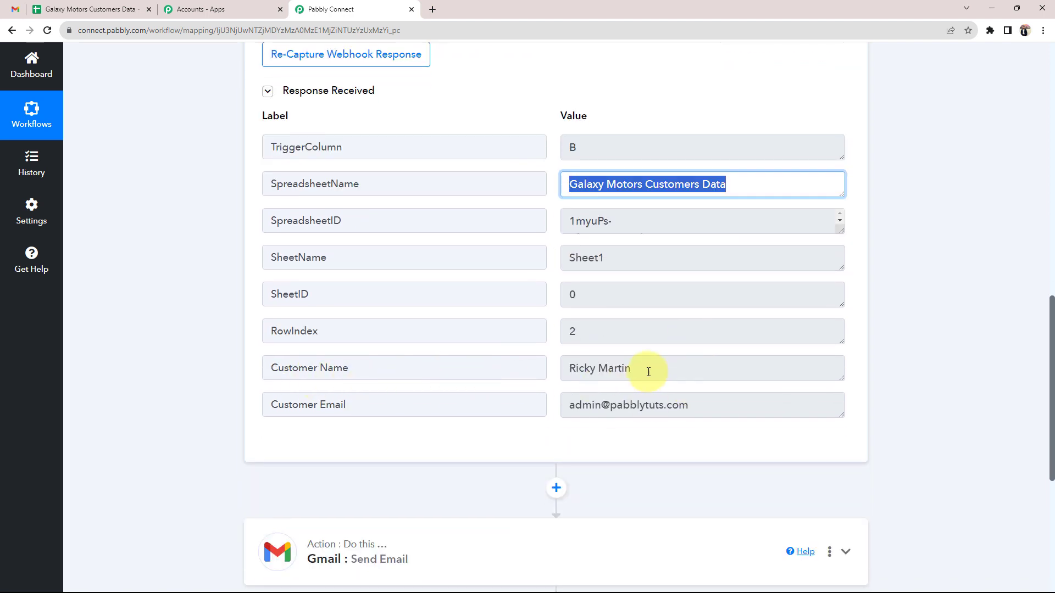
{"action": "left_click_drag", "start_coordinate": [633, 368], "coordinate": [542, 370]}
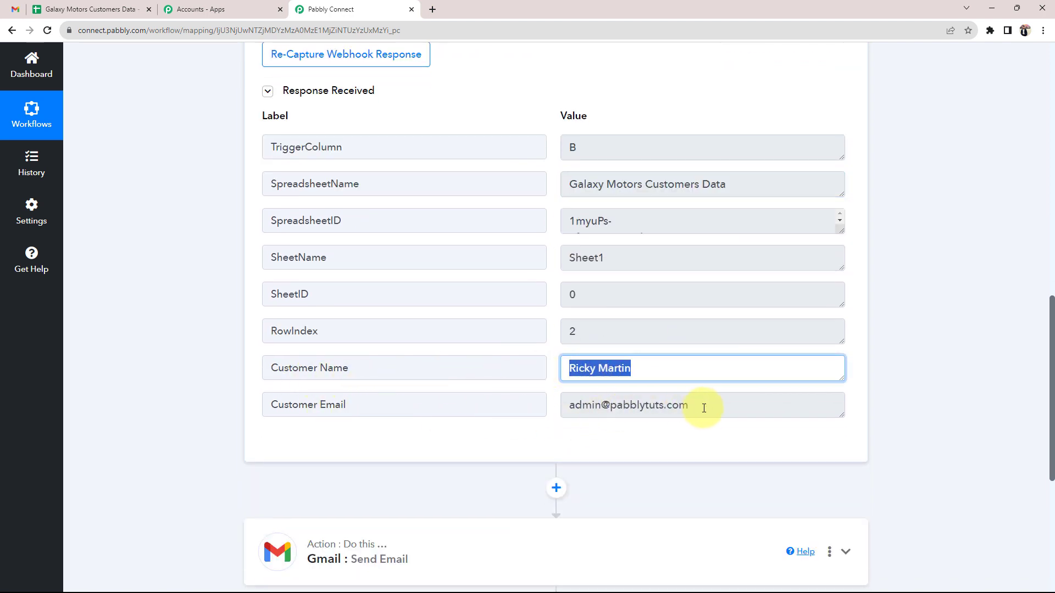
{"action": "left_click_drag", "start_coordinate": [701, 405], "coordinate": [565, 413]}
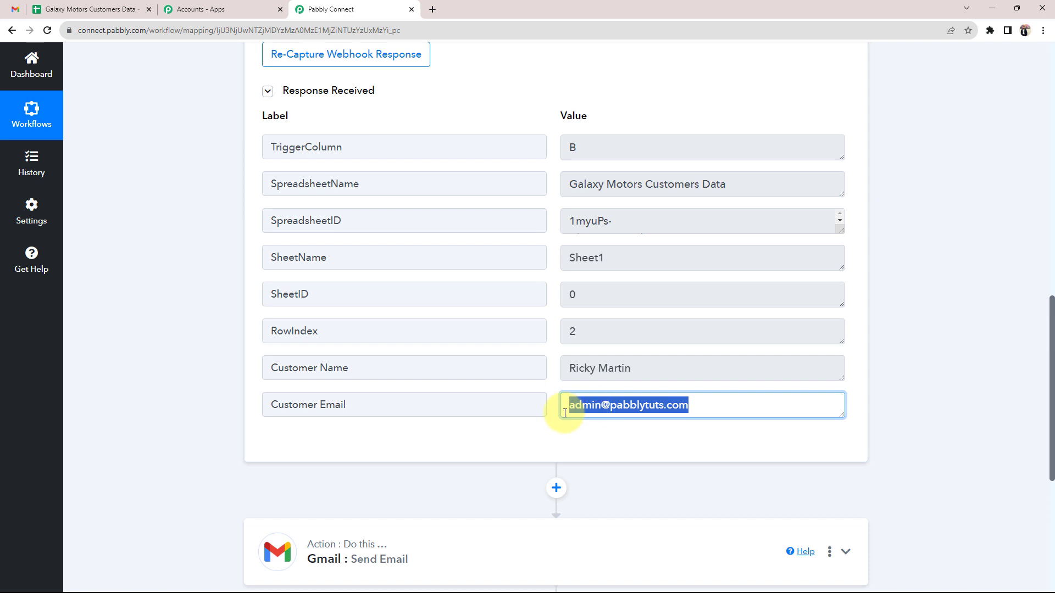
{"action": "left_click", "coordinate": [216, 401]}
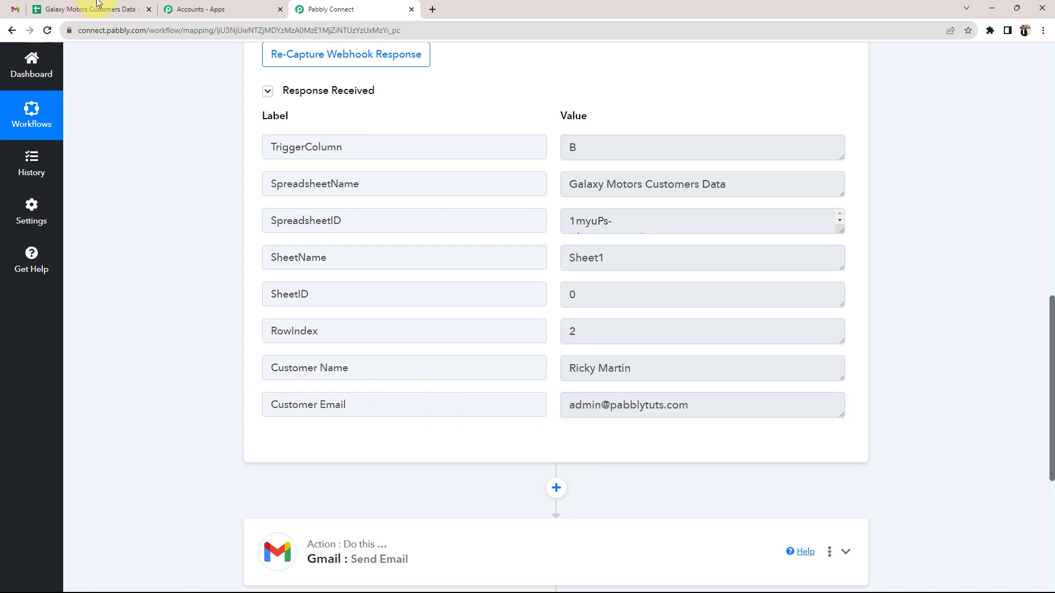
Compare the captured Customer Name with cell B2, then collapse the Google Sheets trigger
{"action": "left_click", "coordinate": [110, 6]}
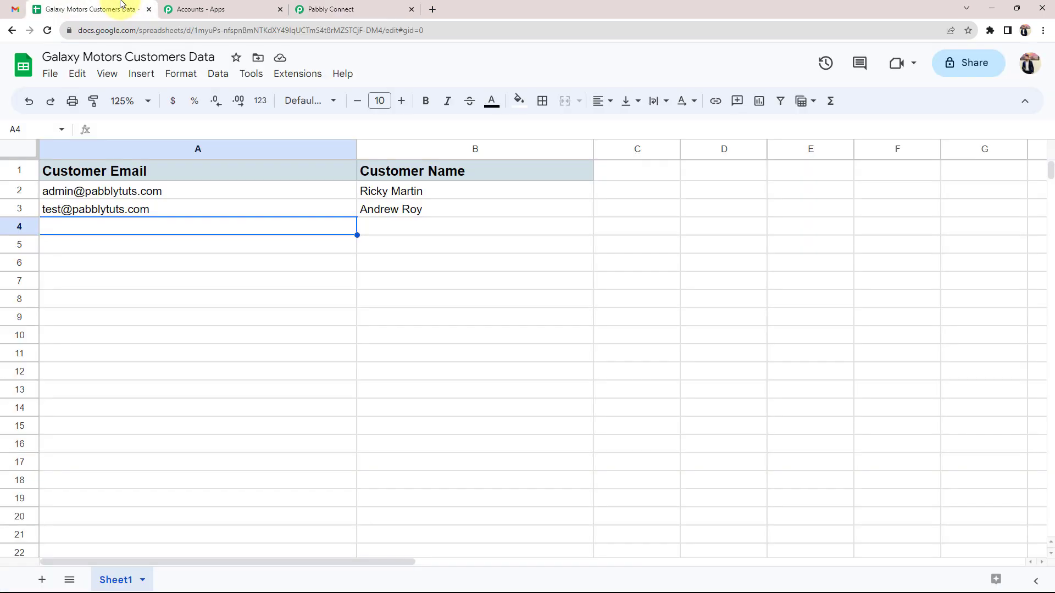
{"action": "left_click", "coordinate": [365, 191]}
{"action": "left_click", "coordinate": [319, 8]}
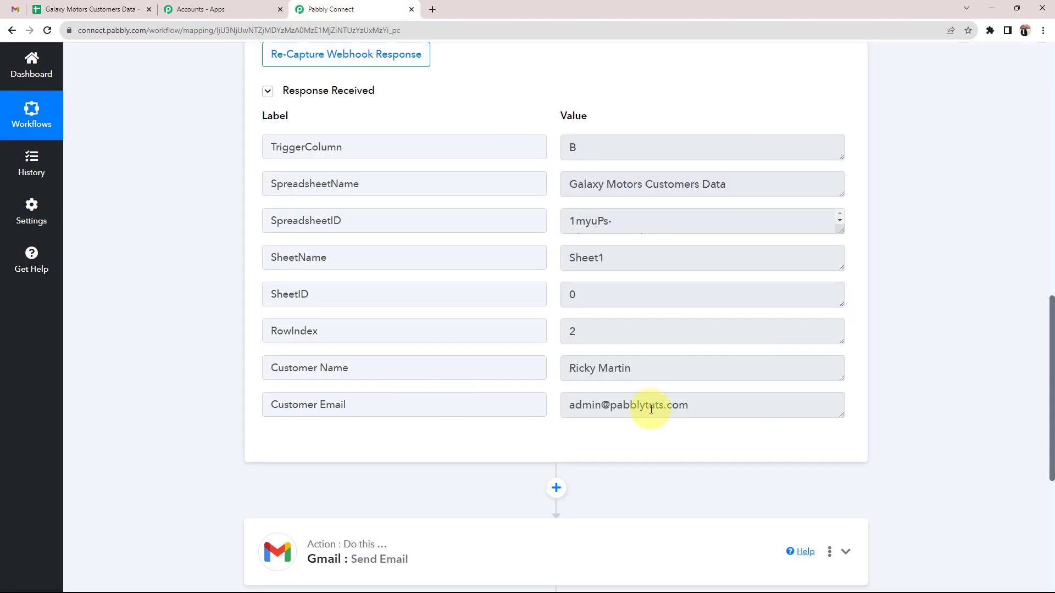
{"action": "left_click_drag", "start_coordinate": [643, 369], "coordinate": [471, 369]}
{"action": "left_click", "coordinate": [216, 370]}
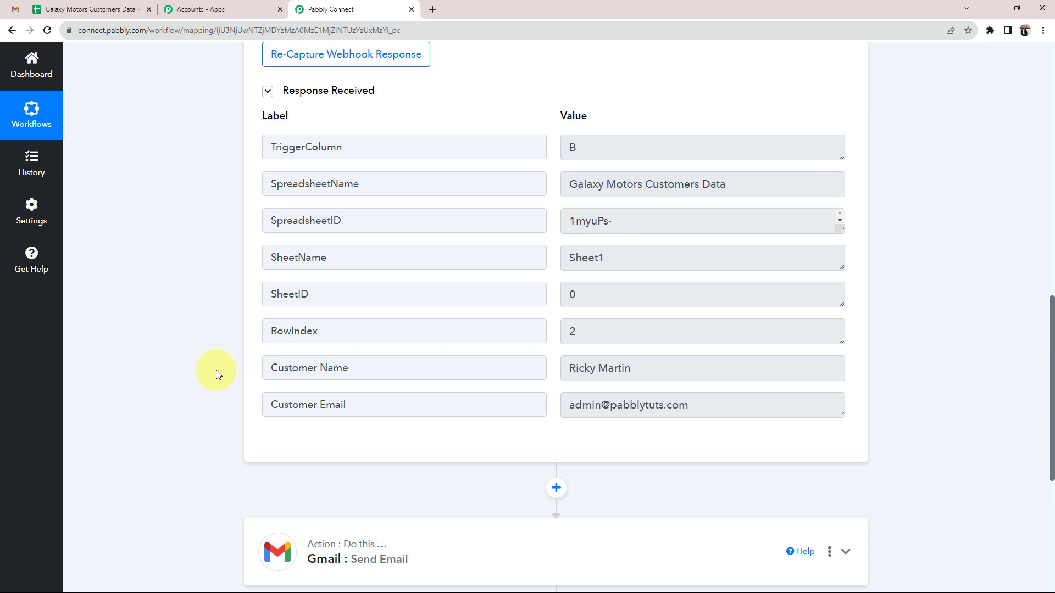
{"action": "scroll", "coordinate": [215, 370], "scroll_direction": "up", "scroll_amount": 10}
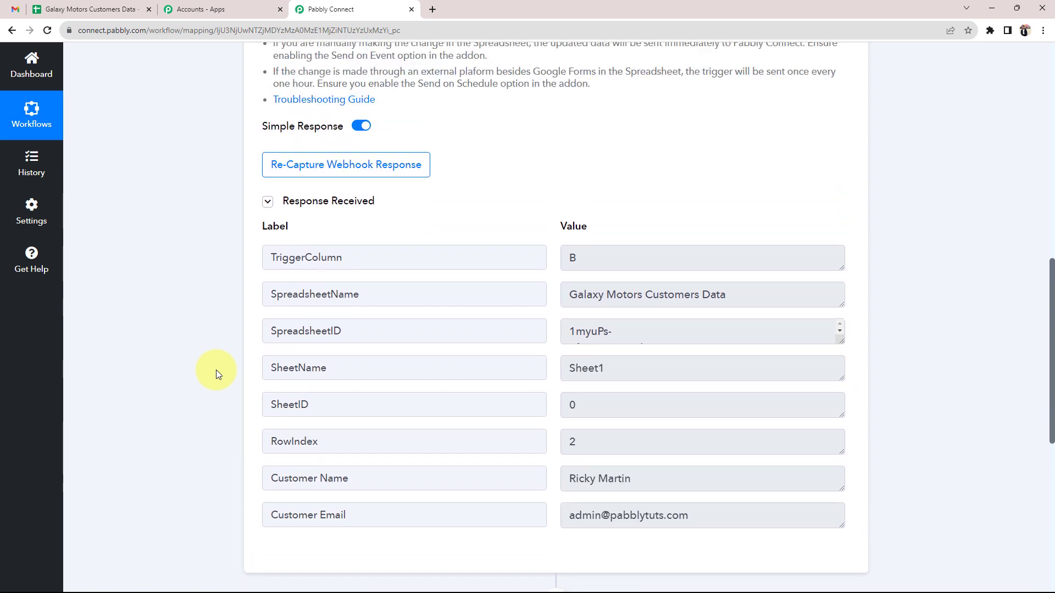
{"action": "left_click", "coordinate": [663, 130]}
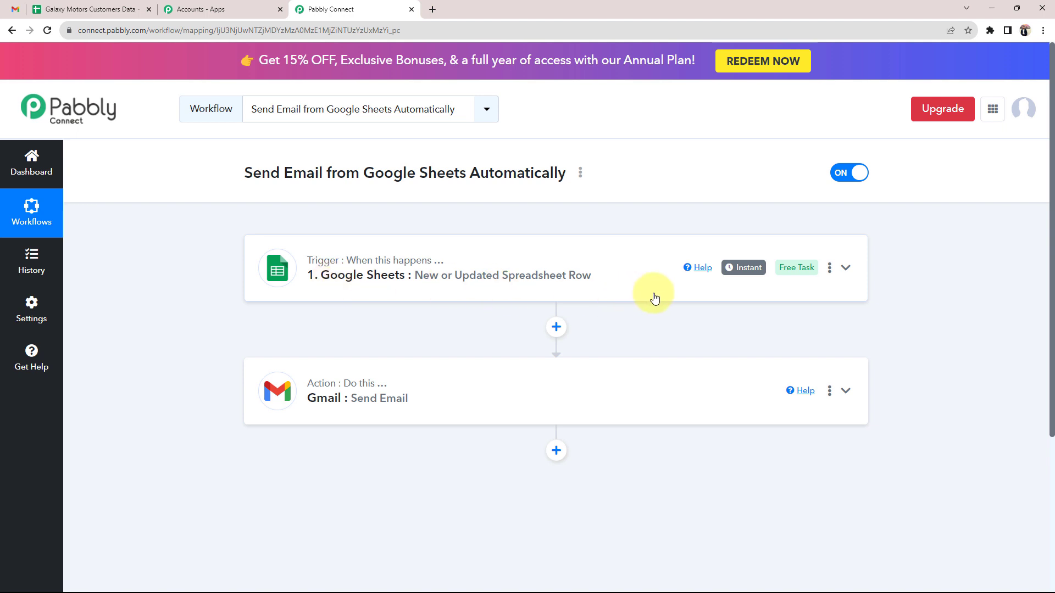
Expand the Gmail Send Email action step
{"action": "mouse_move", "coordinate": [762, 276]}
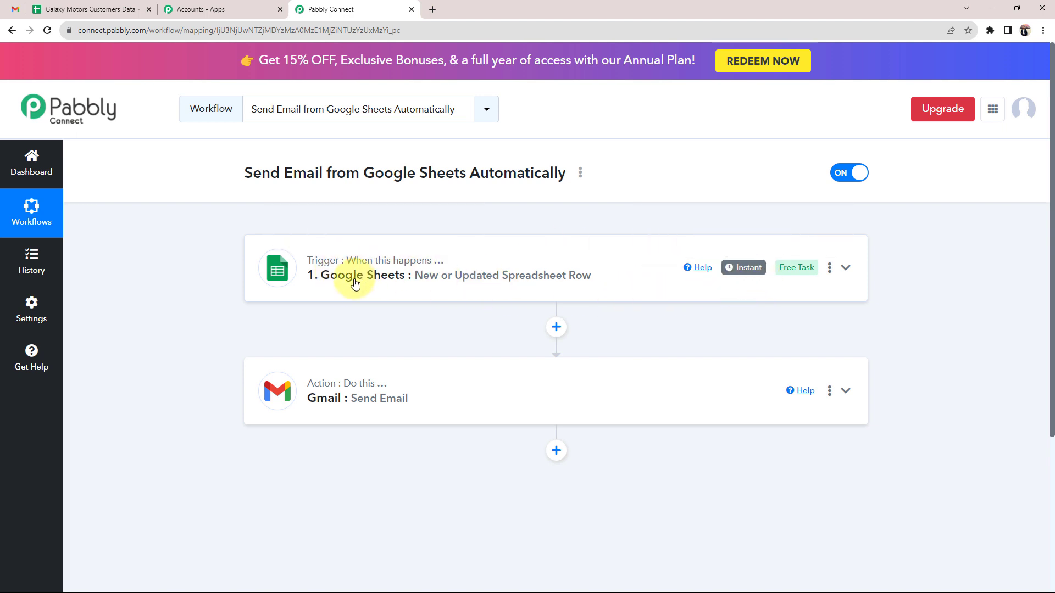
{"action": "scroll", "coordinate": [236, 358], "scroll_direction": "down", "scroll_amount": 2}
{"action": "left_click", "coordinate": [378, 276]}
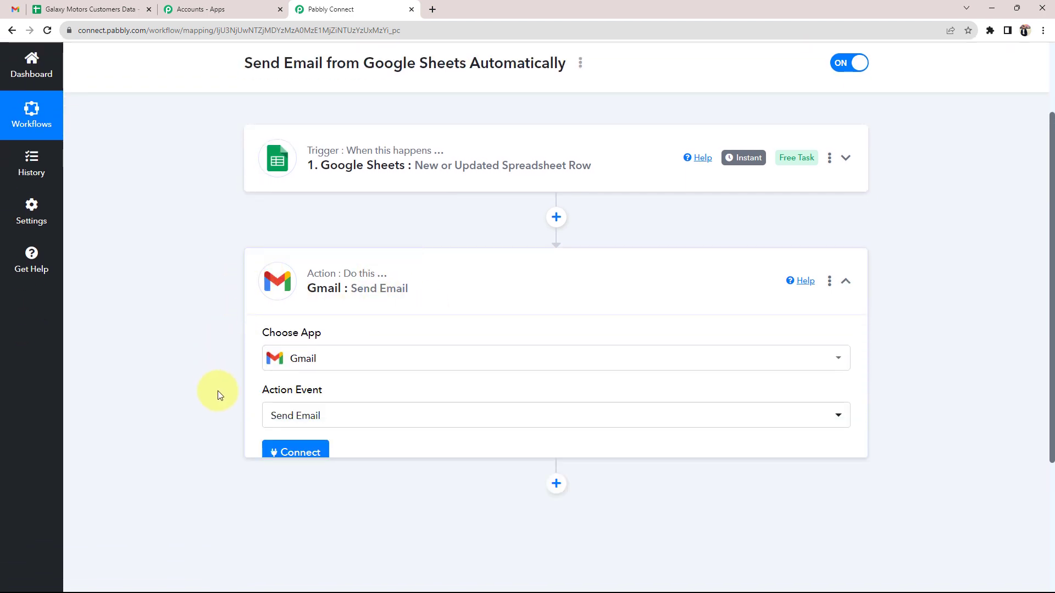
{"action": "scroll", "coordinate": [325, 276], "scroll_direction": "down", "scroll_amount": 1}
{"action": "left_click", "coordinate": [327, 241]}
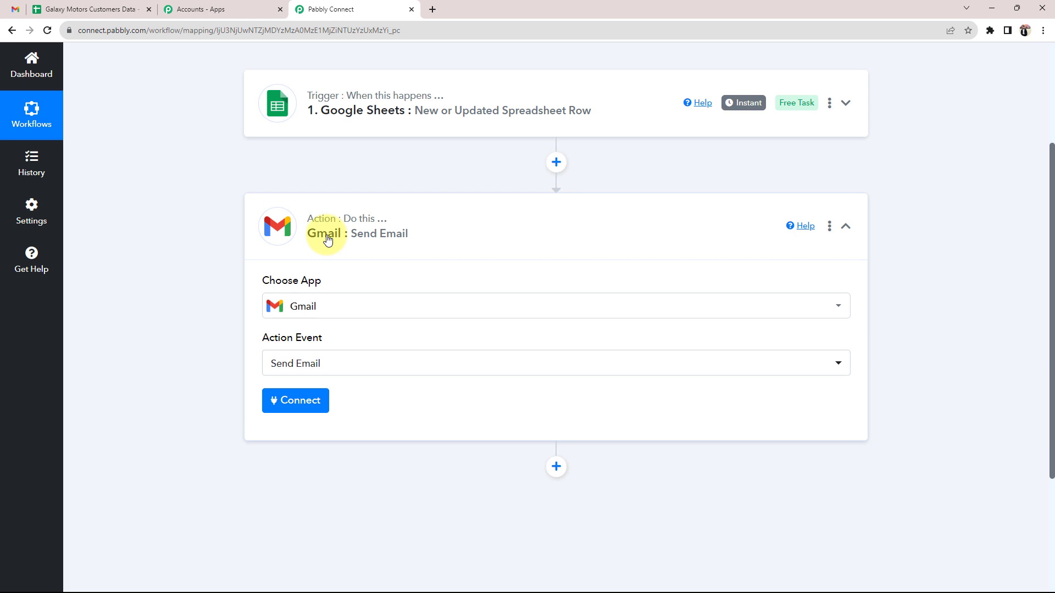
Add a new Gmail connection and grant Pabbly Connect access to the Google account
{"action": "left_click", "coordinate": [313, 401]}
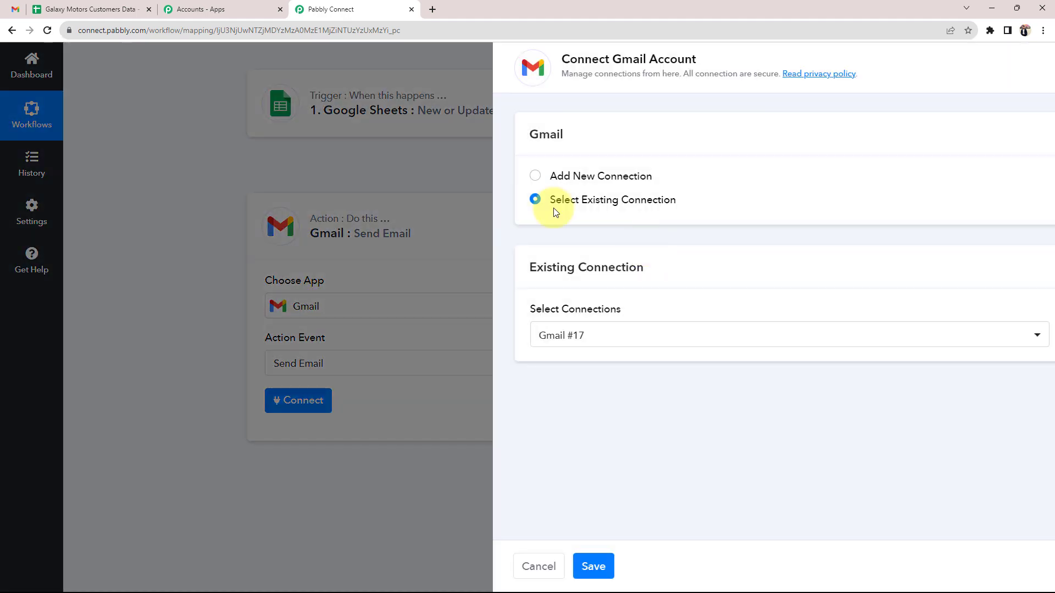
{"action": "left_click", "coordinate": [488, 175]}
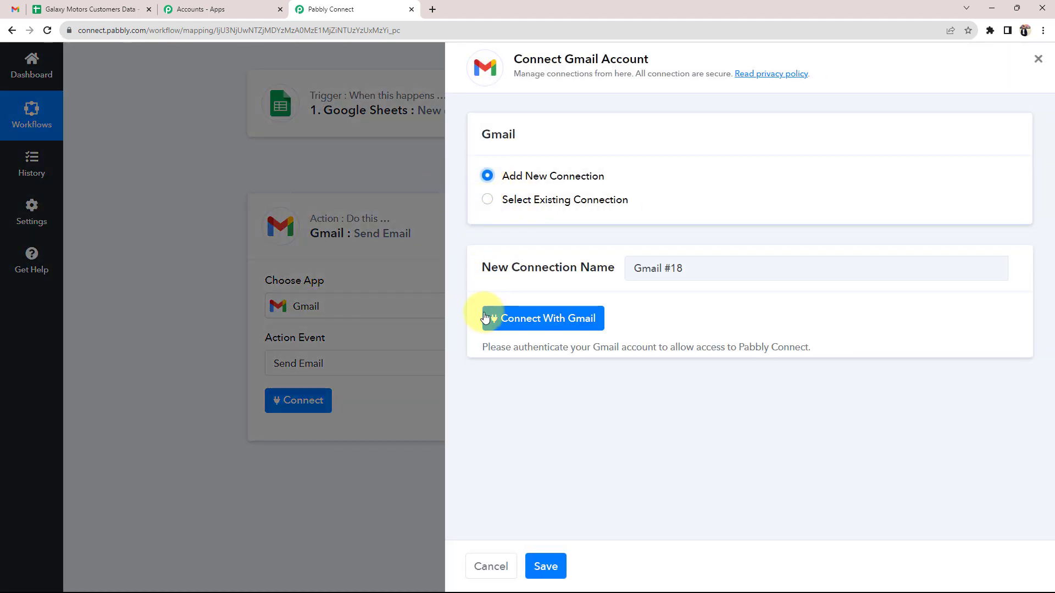
{"action": "left_click", "coordinate": [574, 321]}
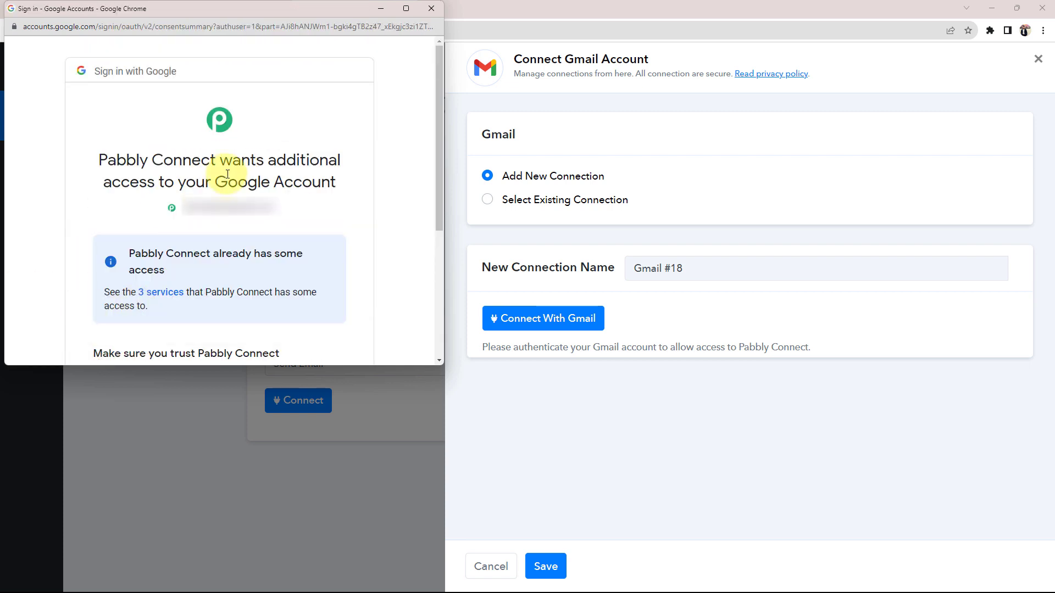
{"action": "scroll", "coordinate": [240, 198], "scroll_direction": "down", "scroll_amount": 4}
{"action": "left_click", "coordinate": [281, 269]}
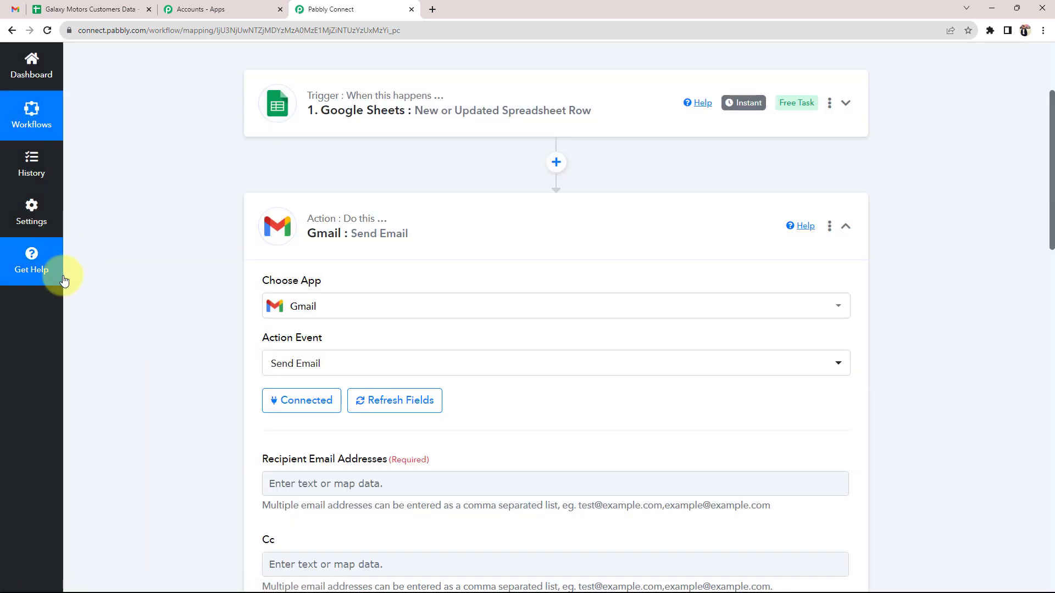
Scroll through the connected Gmail action's fields, noting Recipient Email Addresses
{"action": "scroll", "coordinate": [211, 385], "scroll_direction": "down", "scroll_amount": 3}
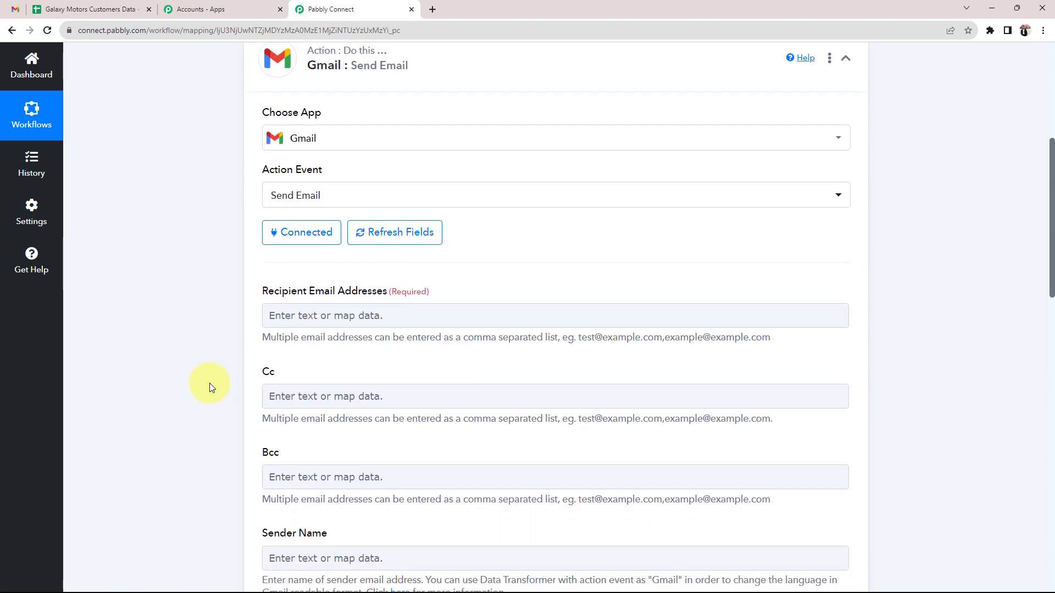
{"action": "scroll", "coordinate": [220, 357], "scroll_direction": "down", "scroll_amount": 1}
{"action": "left_click_drag", "start_coordinate": [274, 240], "coordinate": [345, 238]}
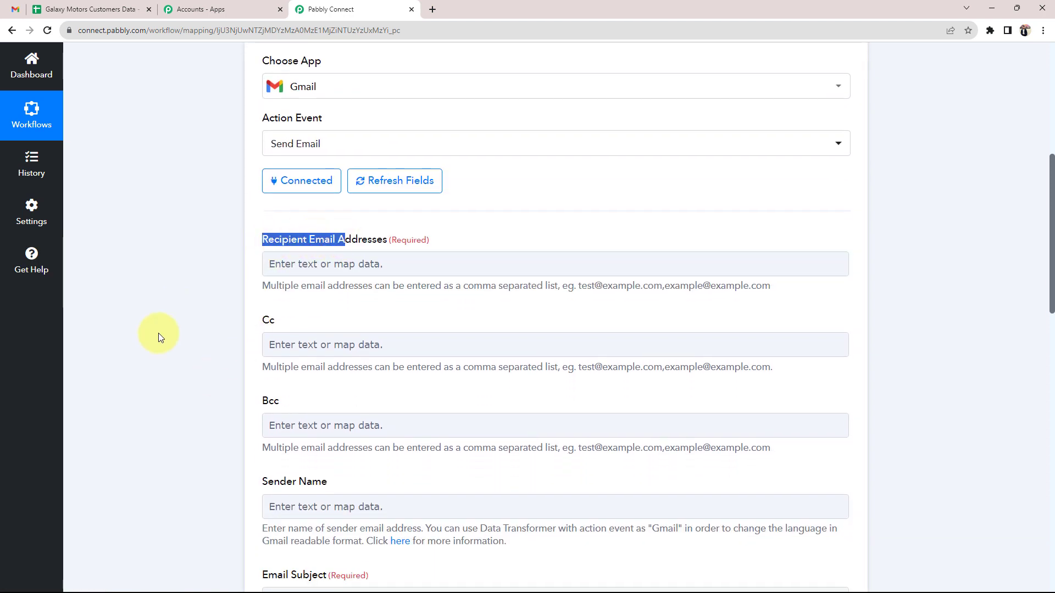
{"action": "left_click", "coordinate": [159, 335]}
{"action": "scroll", "coordinate": [236, 450], "scroll_direction": "down", "scroll_amount": 2}
{"action": "scroll", "coordinate": [189, 471], "scroll_direction": "down", "scroll_amount": 3}
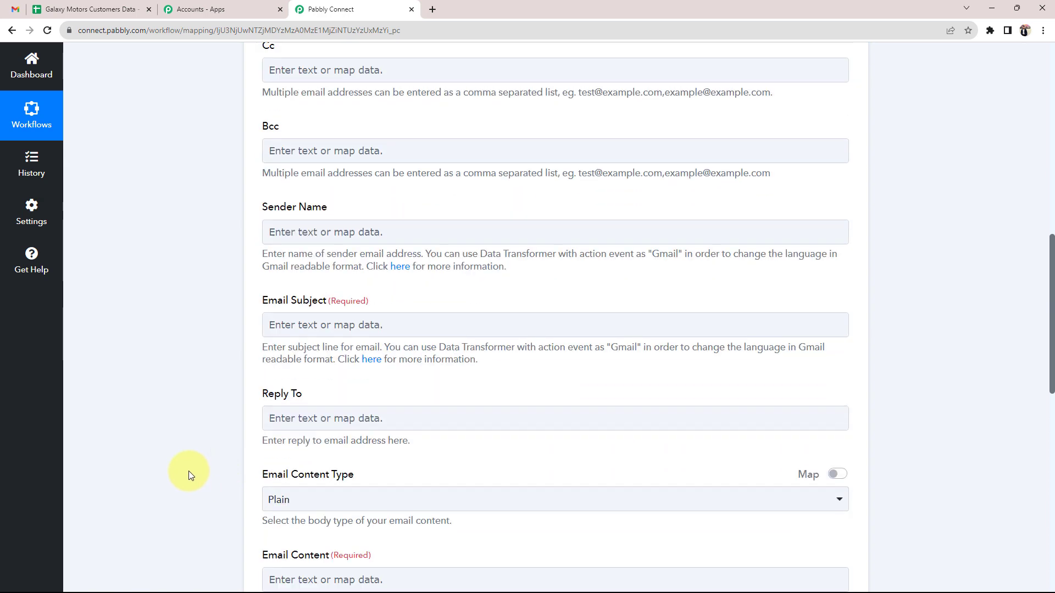
{"action": "scroll", "coordinate": [188, 470], "scroll_direction": "down", "scroll_amount": 2}
{"action": "scroll", "coordinate": [188, 470], "scroll_direction": "down", "scroll_amount": 2}
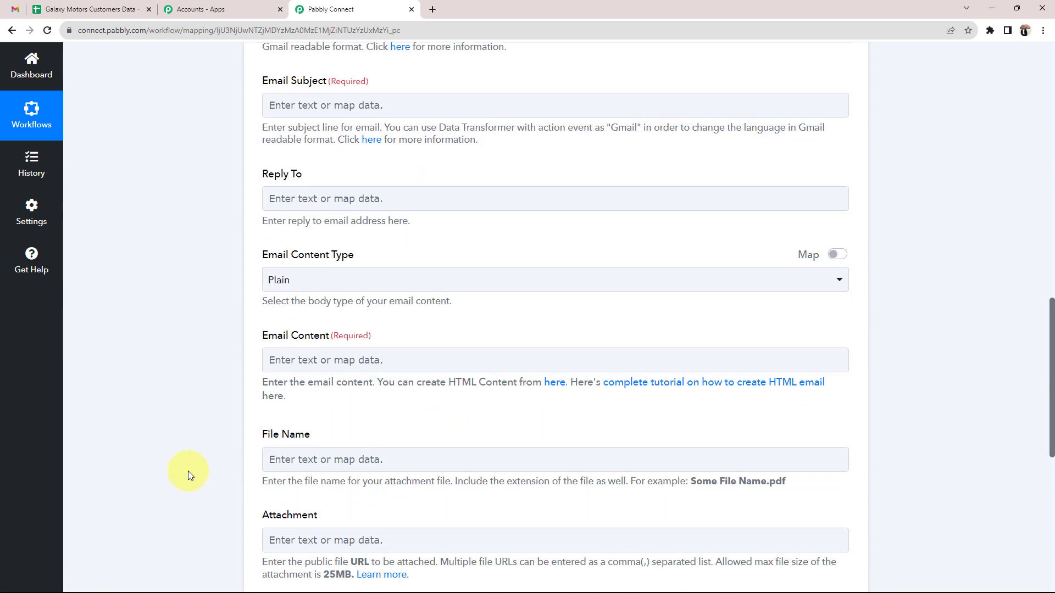
{"action": "scroll", "coordinate": [188, 471], "scroll_direction": "up", "scroll_amount": 9}
{"action": "scroll", "coordinate": [188, 471], "scroll_direction": "up", "scroll_amount": 1}
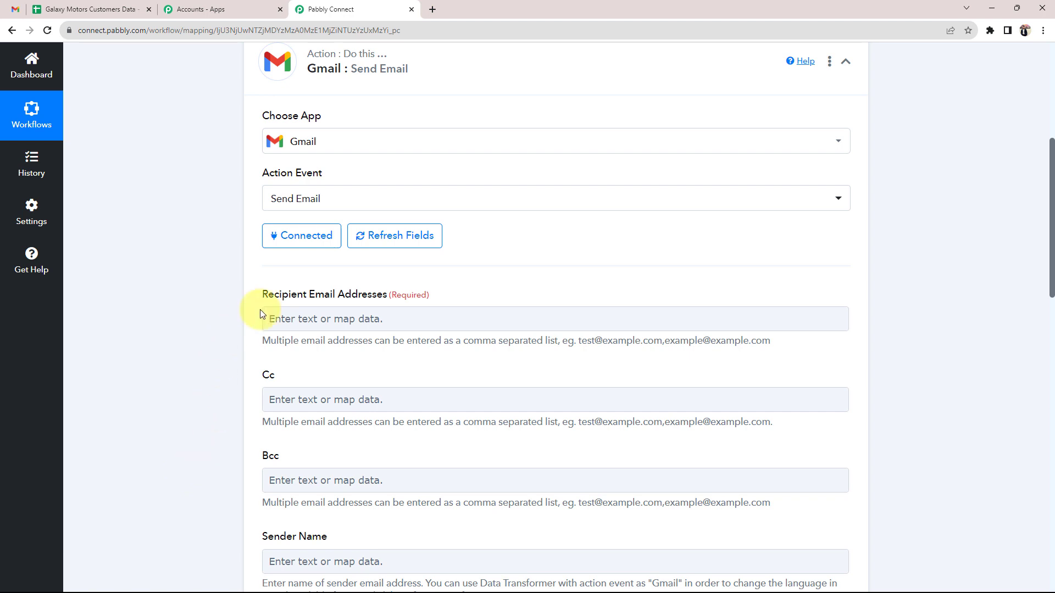
{"action": "left_click_drag", "start_coordinate": [261, 295], "coordinate": [381, 297]}
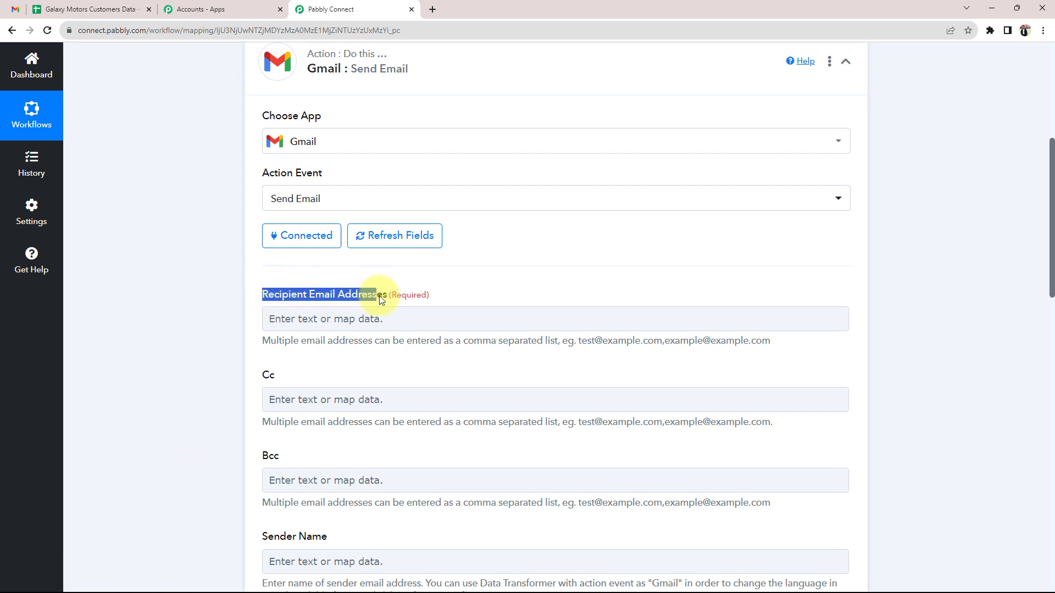
{"action": "left_click", "coordinate": [230, 337]}
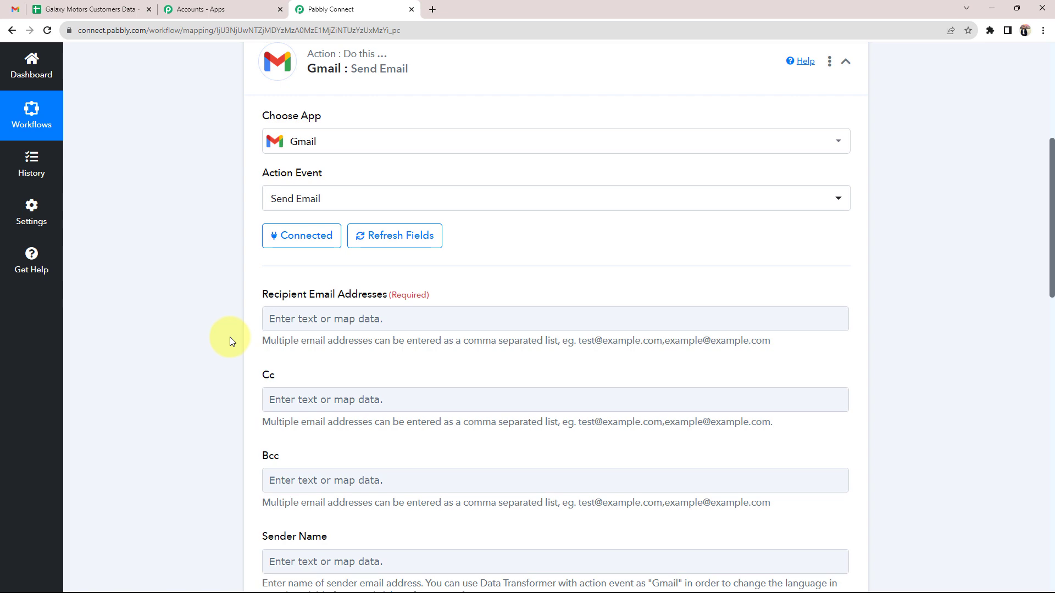
Expand the Google Sheets trigger and check its captured Customer Email value
{"action": "scroll", "coordinate": [229, 338], "scroll_direction": "up", "scroll_amount": 5}
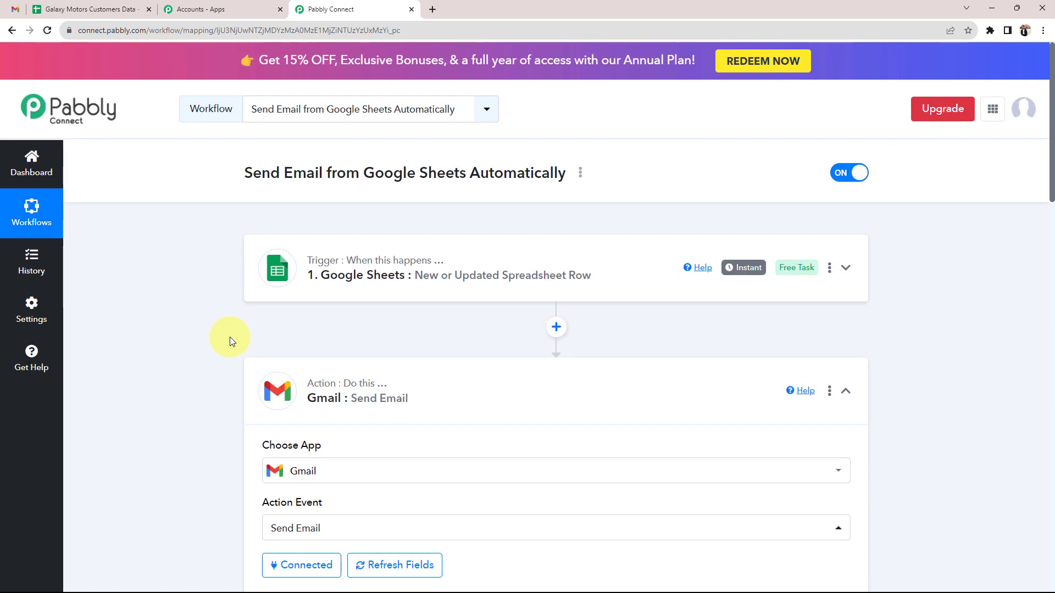
{"action": "left_click", "coordinate": [349, 289]}
{"action": "scroll", "coordinate": [235, 365], "scroll_direction": "down", "scroll_amount": 10}
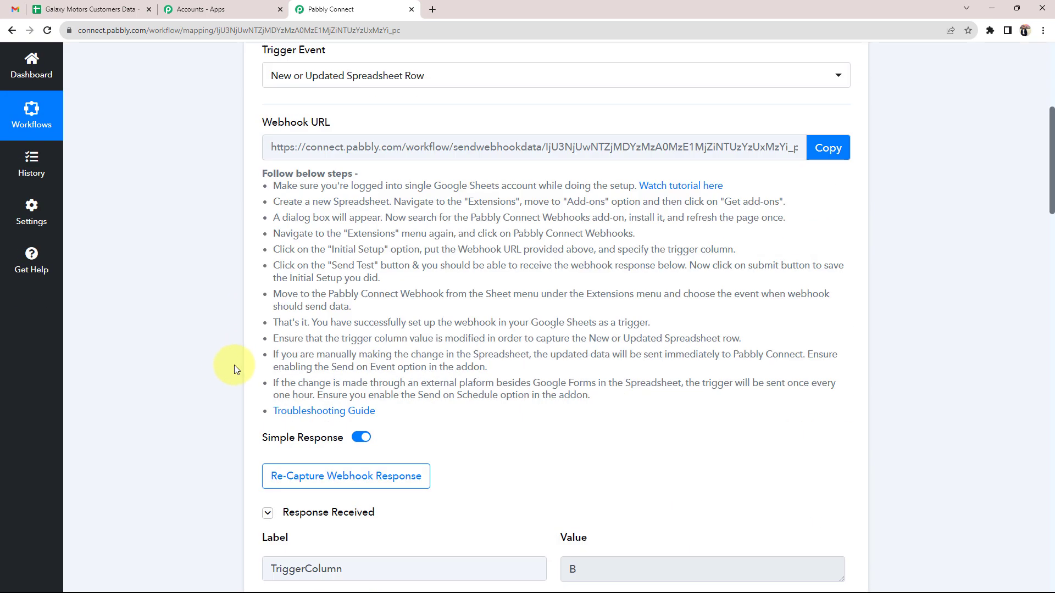
{"action": "scroll", "coordinate": [581, 432], "scroll_direction": "down", "scroll_amount": 2}
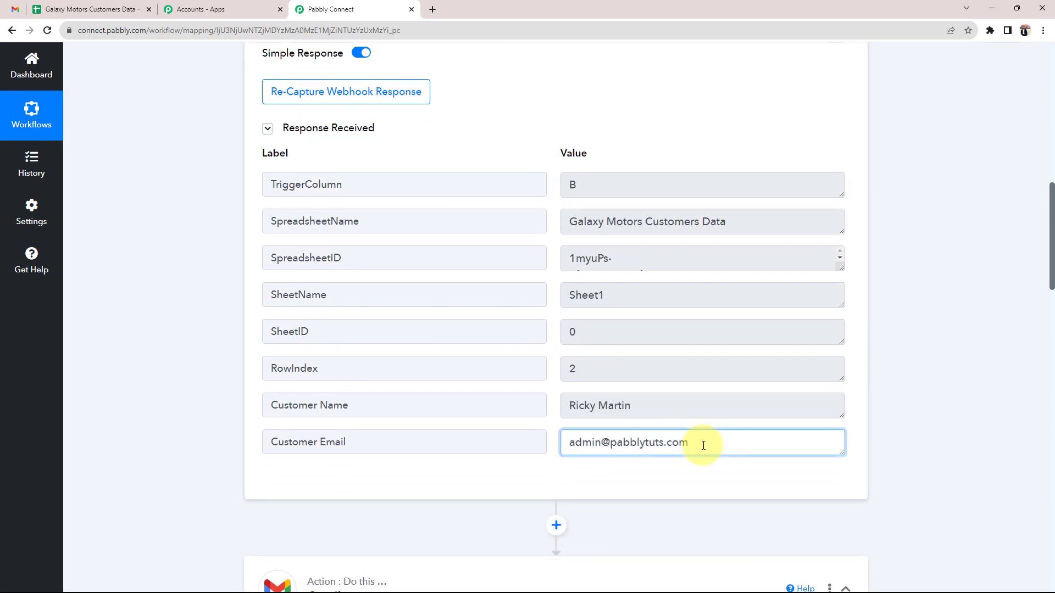
{"action": "left_click_drag", "start_coordinate": [701, 440], "coordinate": [302, 426]}
{"action": "scroll", "coordinate": [223, 415], "scroll_direction": "down", "scroll_amount": 5}
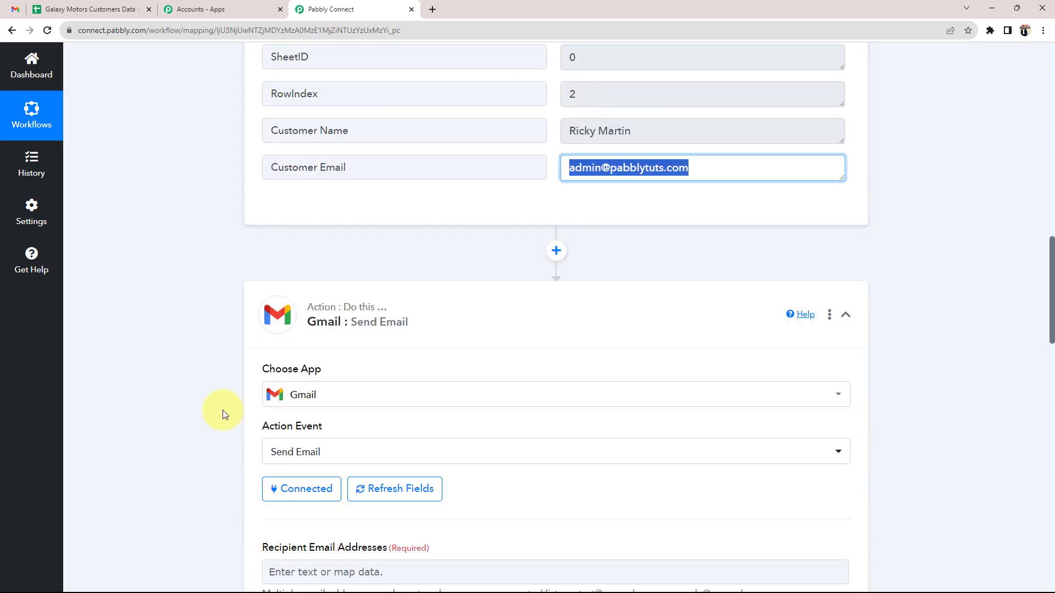
{"action": "scroll", "coordinate": [306, 335], "scroll_direction": "down", "scroll_amount": 5}
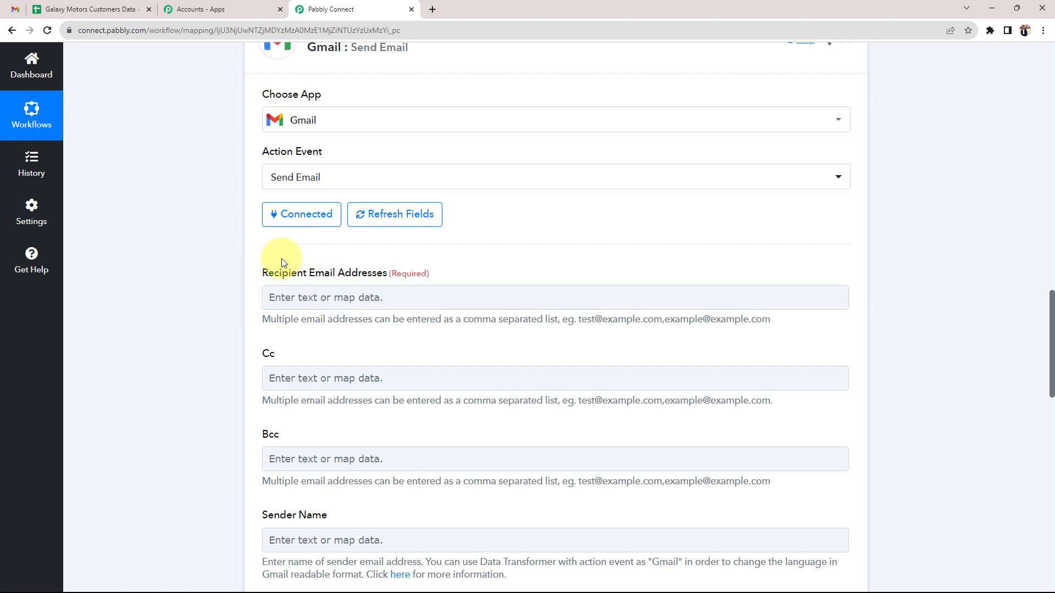
Map Recipient Email Addresses to the Google Sheets trigger's Customer Email field
{"action": "left_click", "coordinate": [322, 303]}
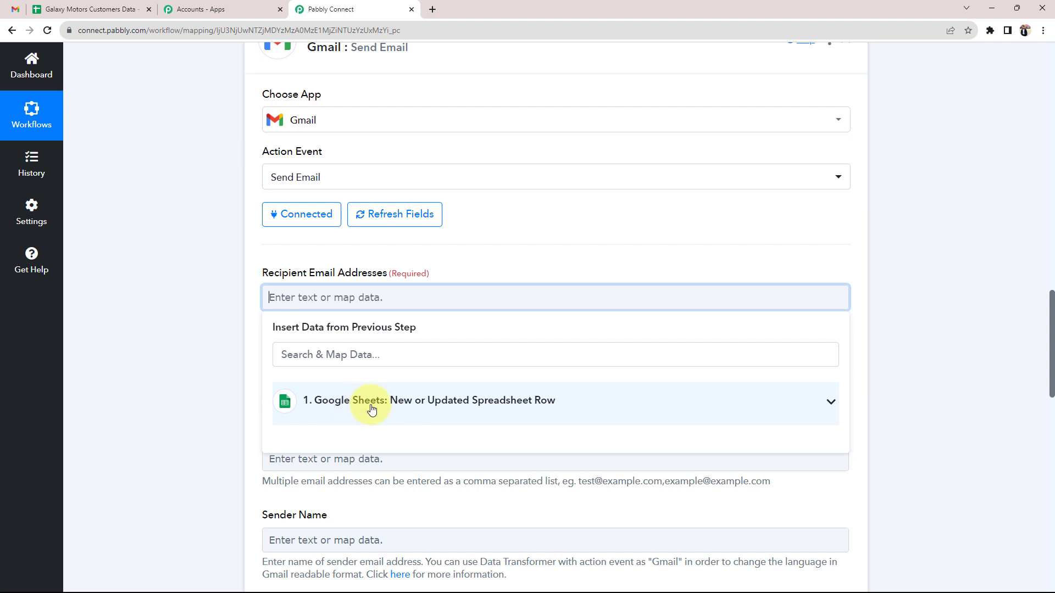
{"action": "left_click", "coordinate": [828, 401]}
{"action": "scroll", "coordinate": [169, 451], "scroll_direction": "down", "scroll_amount": 2}
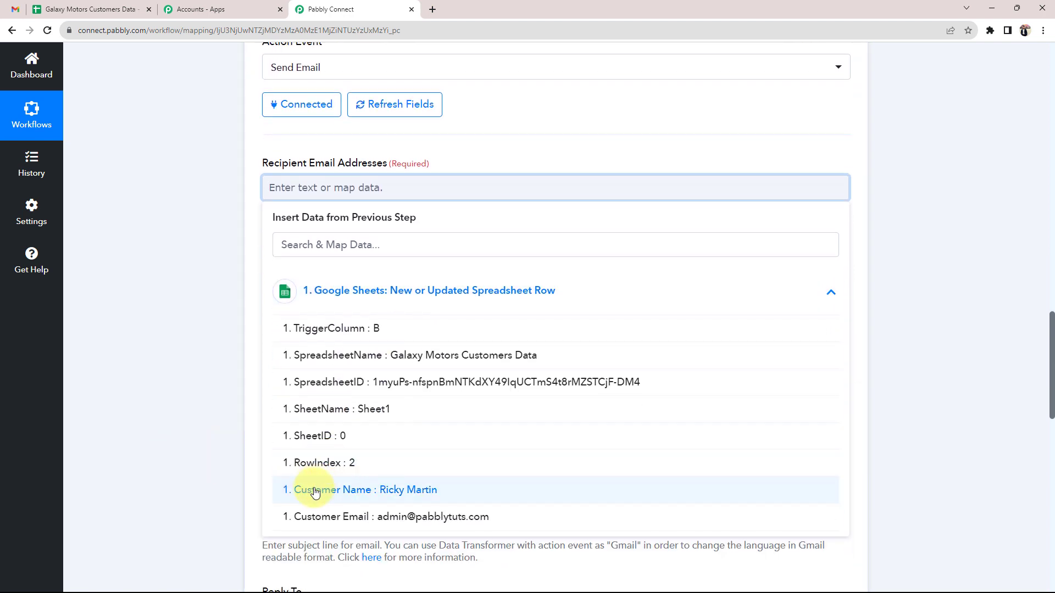
{"action": "left_click", "coordinate": [428, 519]}
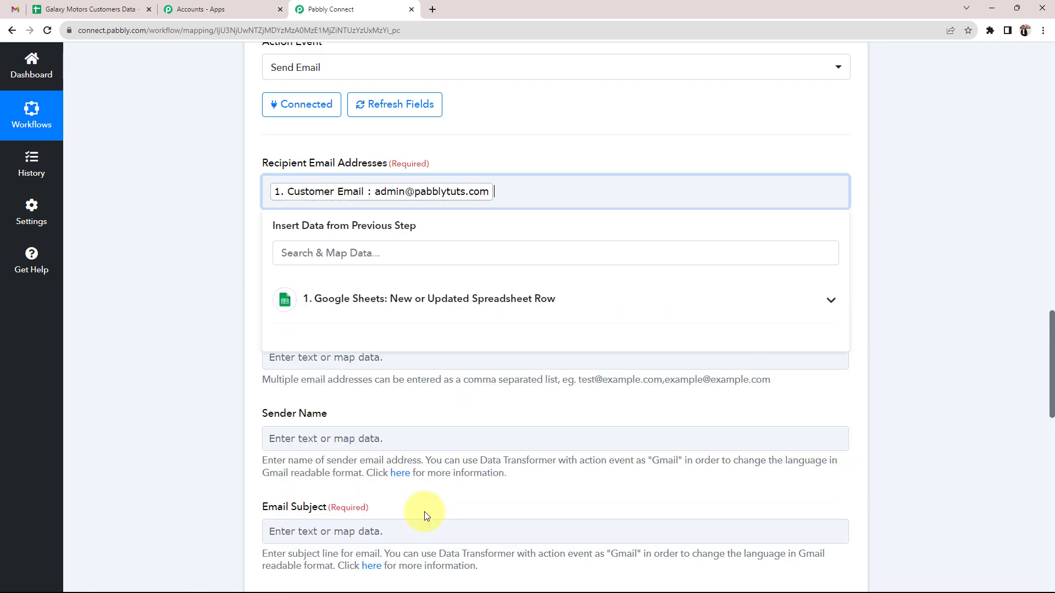
{"action": "left_click", "coordinate": [199, 357]}
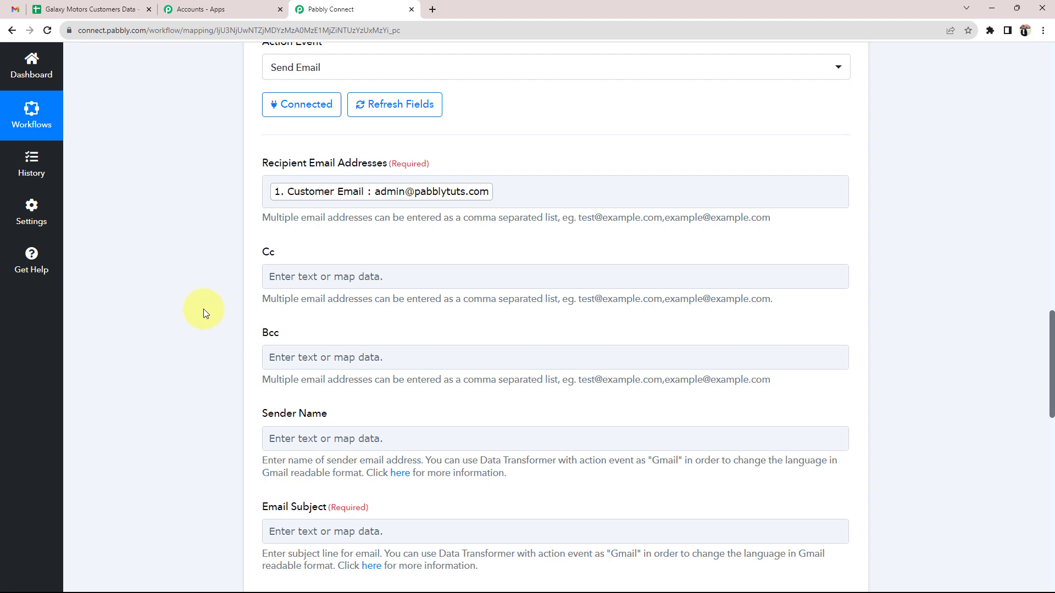
{"action": "scroll", "coordinate": [204, 309], "scroll_direction": "down", "scroll_amount": 1}
{"action": "left_click", "coordinate": [287, 226]}
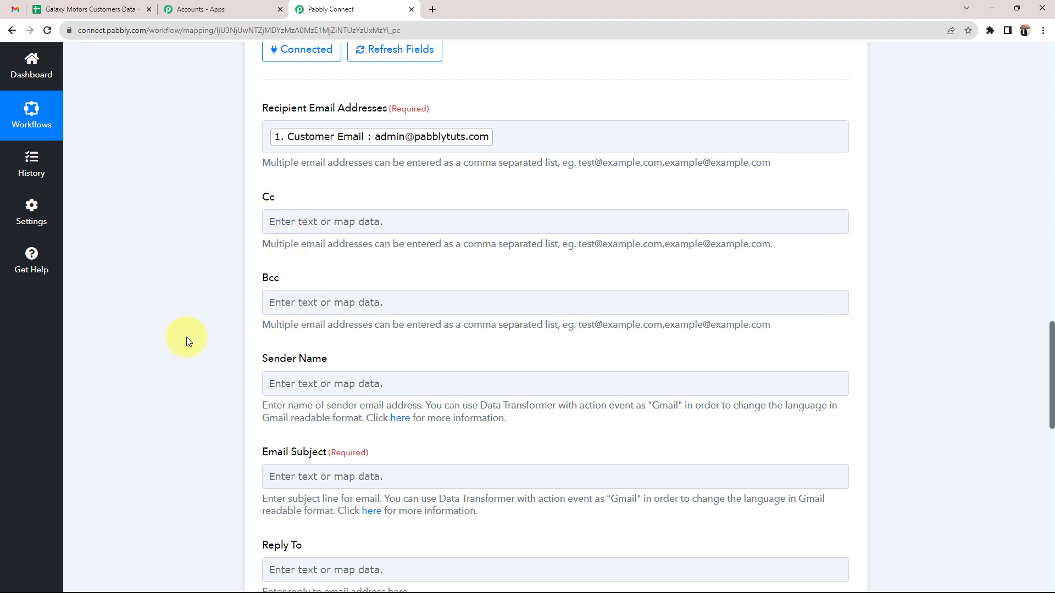
Check the spreadsheet title 'Galaxy Motors' in the customer data sheet
{"action": "scroll", "coordinate": [187, 338], "scroll_direction": "down", "scroll_amount": 2}
{"action": "left_click_drag", "start_coordinate": [263, 250], "coordinate": [329, 249]}
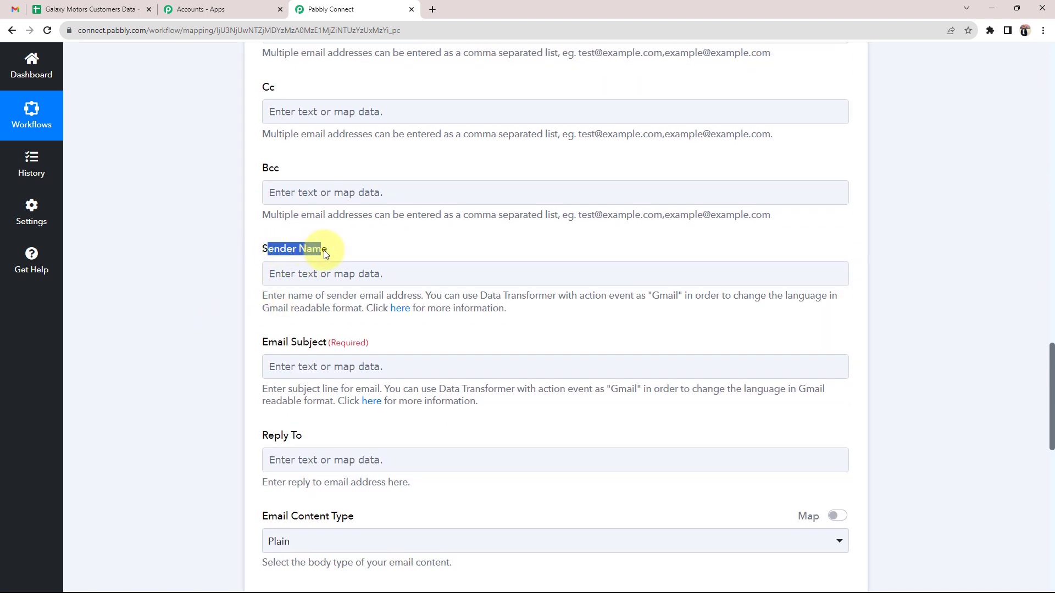
{"action": "left_click", "coordinate": [238, 280]}
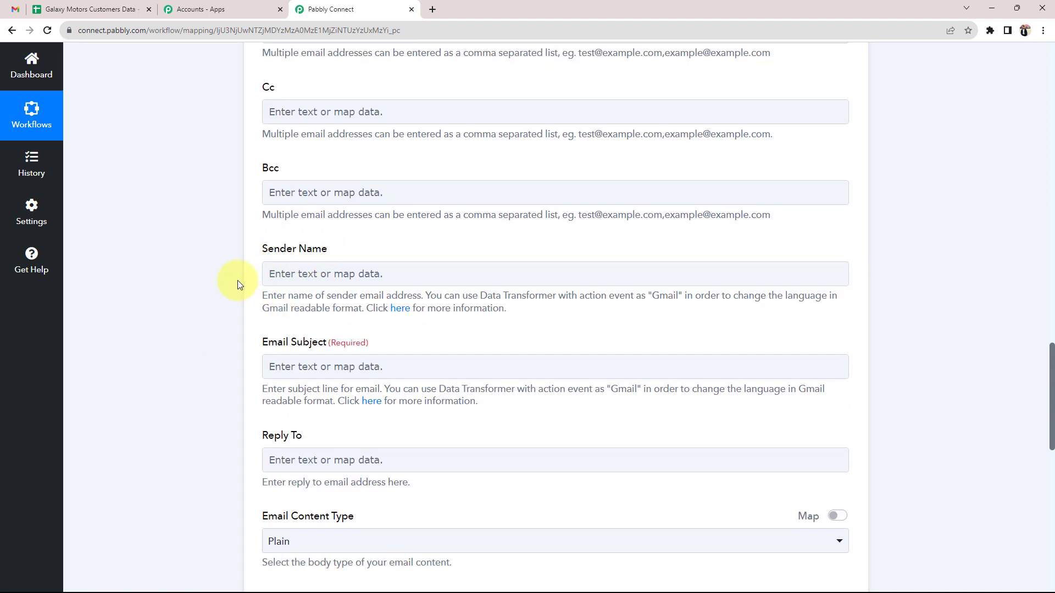
{"action": "left_click", "coordinate": [93, 8]}
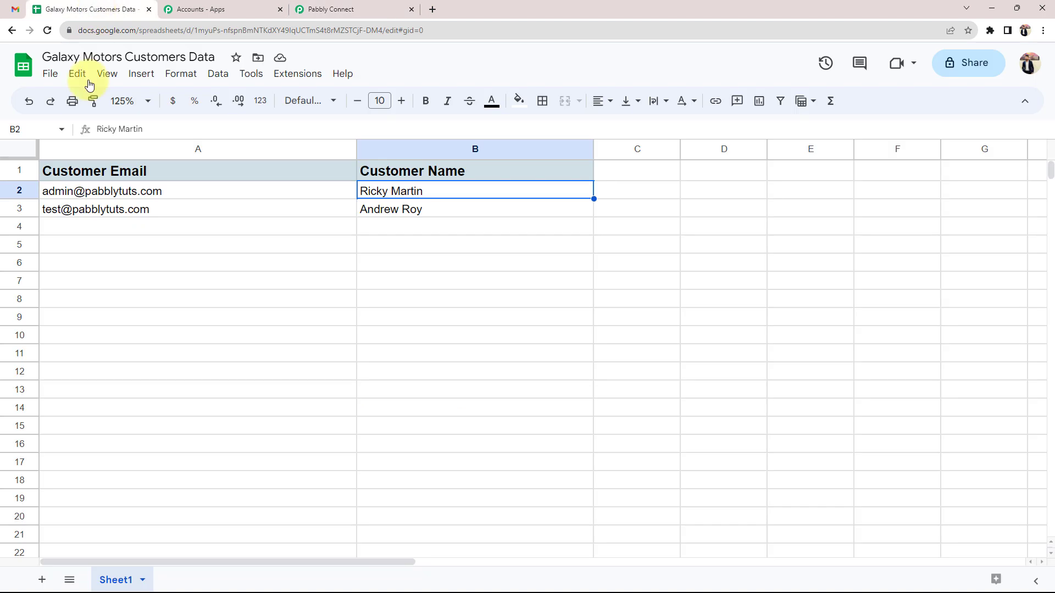
{"action": "double_click", "coordinate": [117, 56]}
{"action": "left_click_drag", "start_coordinate": [90, 66], "coordinate": [47, 71]}
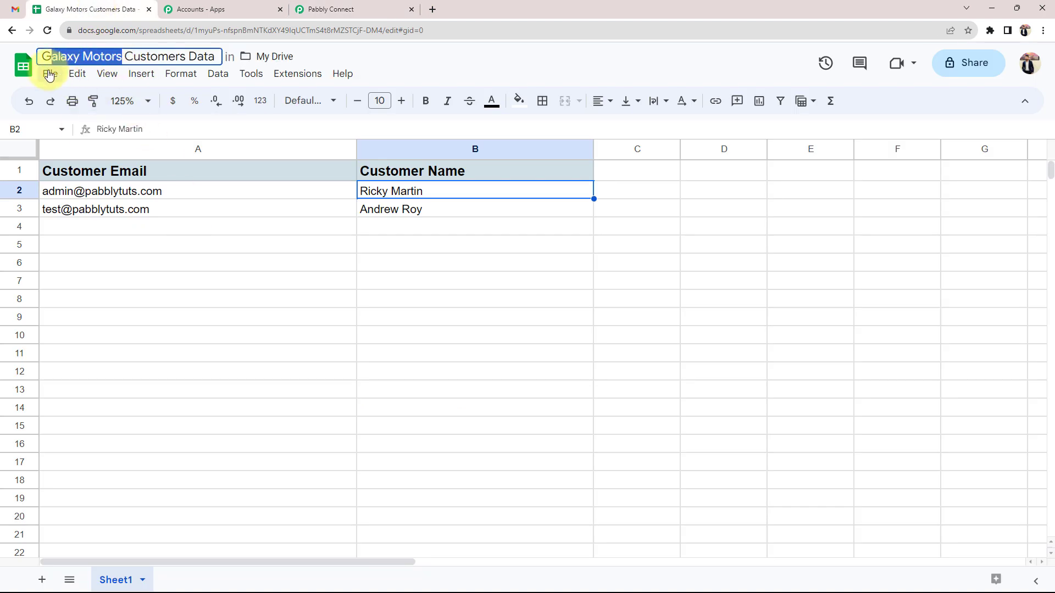
{"action": "left_click", "coordinate": [154, 327]}
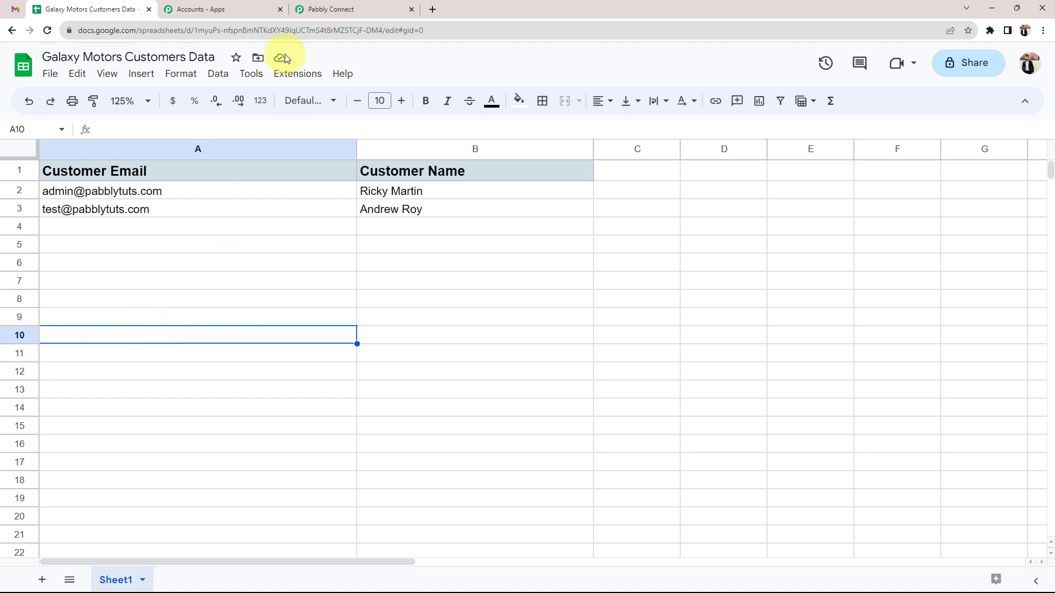
Enter 'Galaxy Motors' as the Gmail action's Sender Name
{"action": "left_click", "coordinate": [330, 9]}
{"action": "left_click", "coordinate": [294, 273]}
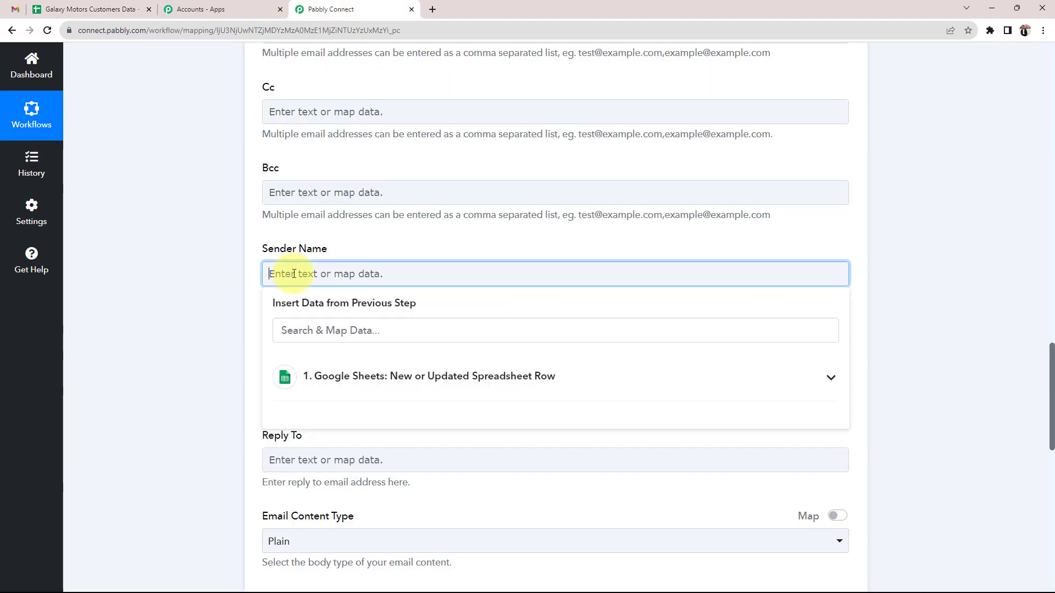
{"action": "type", "text": "Galaxy Motors"}
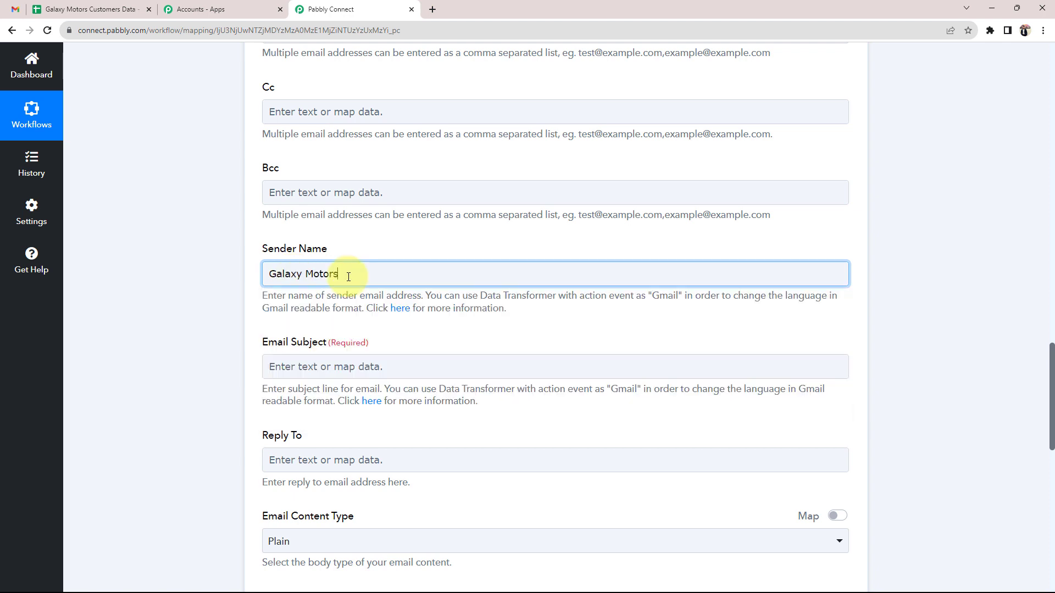
{"action": "left_click_drag", "start_coordinate": [349, 273], "coordinate": [239, 277]}
{"action": "left_click", "coordinate": [381, 275]}
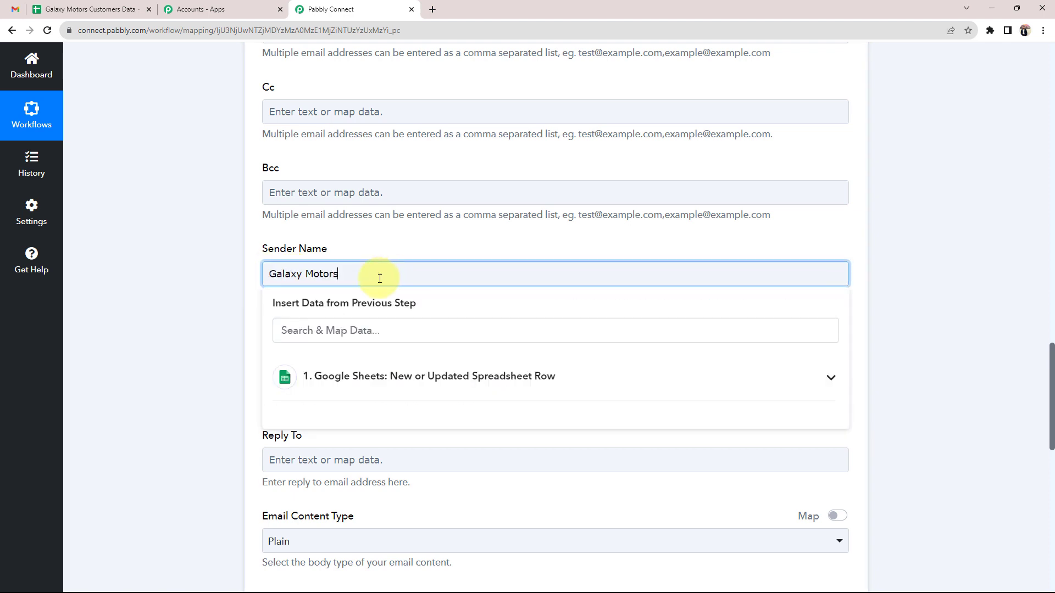
{"action": "left_click", "coordinate": [183, 314]}
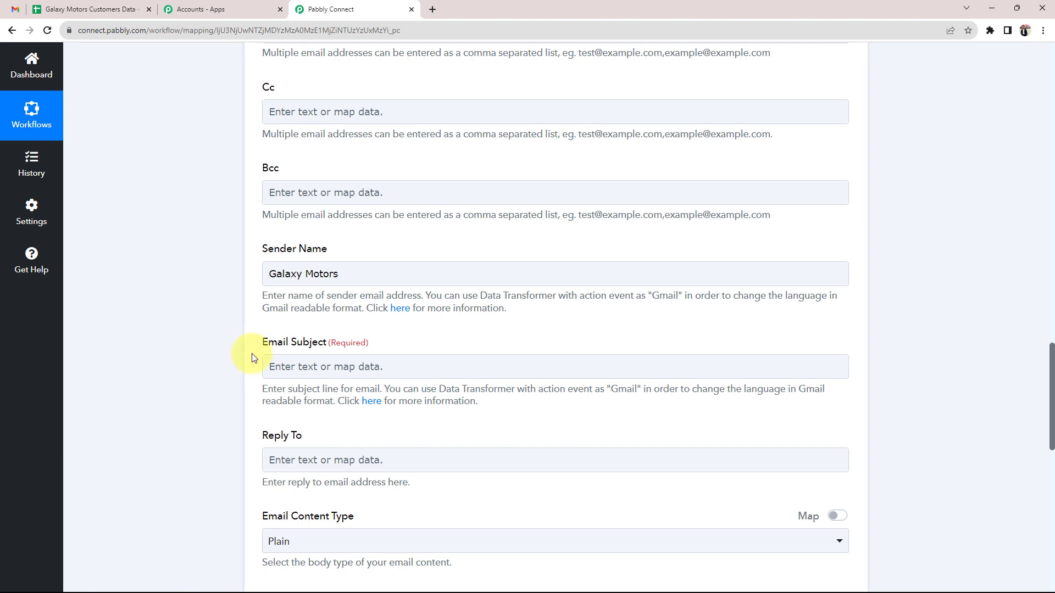
Paste 'Your Interest in Our Car Collection' as the Email Subject
{"action": "scroll", "coordinate": [258, 346], "scroll_direction": "down", "scroll_amount": 2}
{"action": "scroll", "coordinate": [201, 252], "scroll_direction": "down", "scroll_amount": 1}
{"action": "left_click_drag", "start_coordinate": [263, 177], "coordinate": [306, 177]}
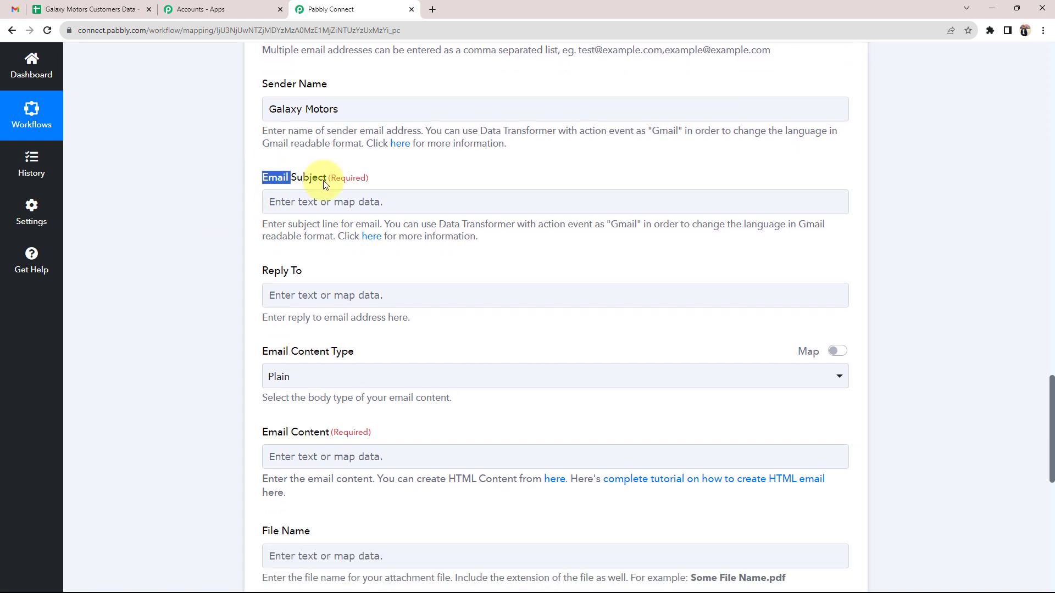
{"action": "left_click", "coordinate": [280, 201]}
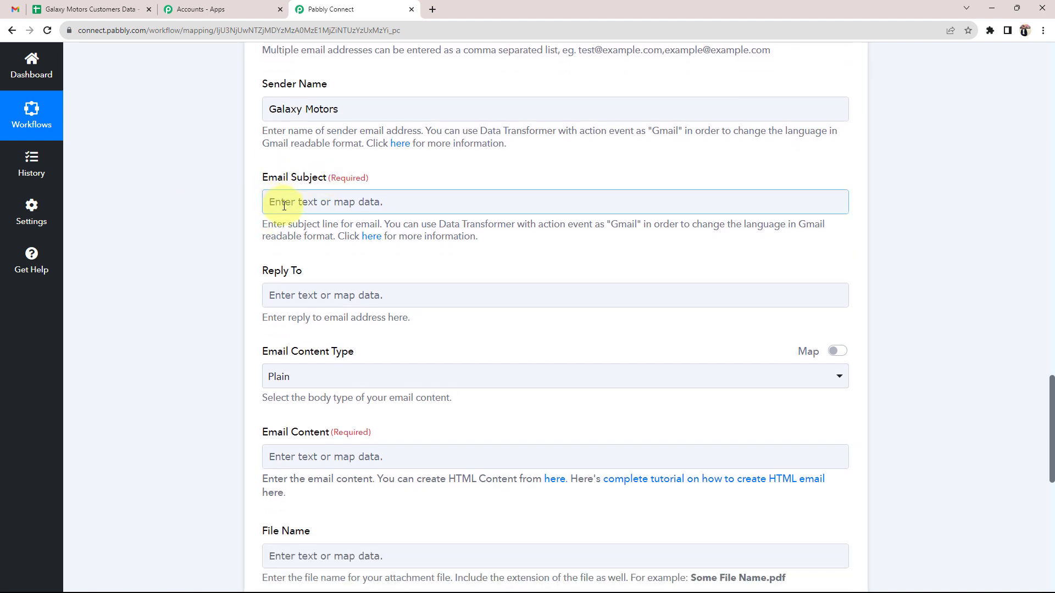
{"action": "left_click", "coordinate": [306, 201]}
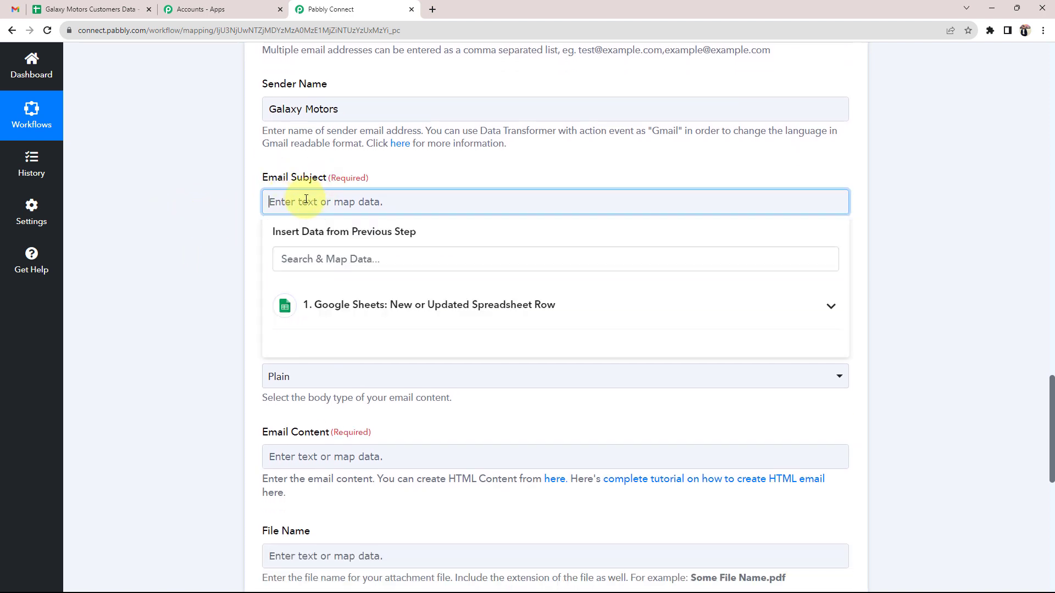
{"action": "type", "text": "Your Interest in Our Car Collection"}
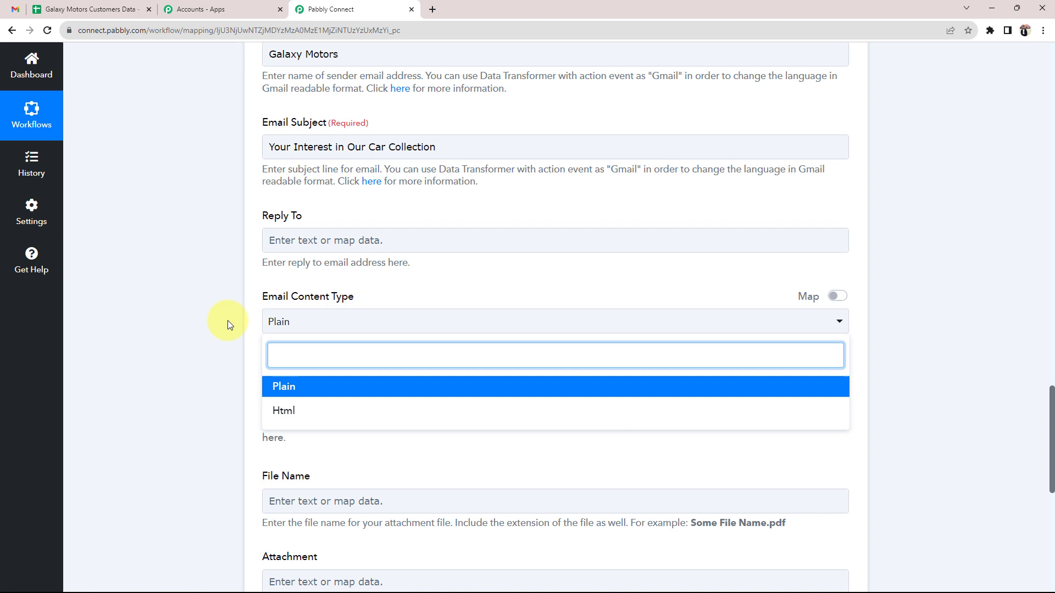
Choose Plain as the Email Content Type
{"action": "left_click", "coordinate": [227, 322]}
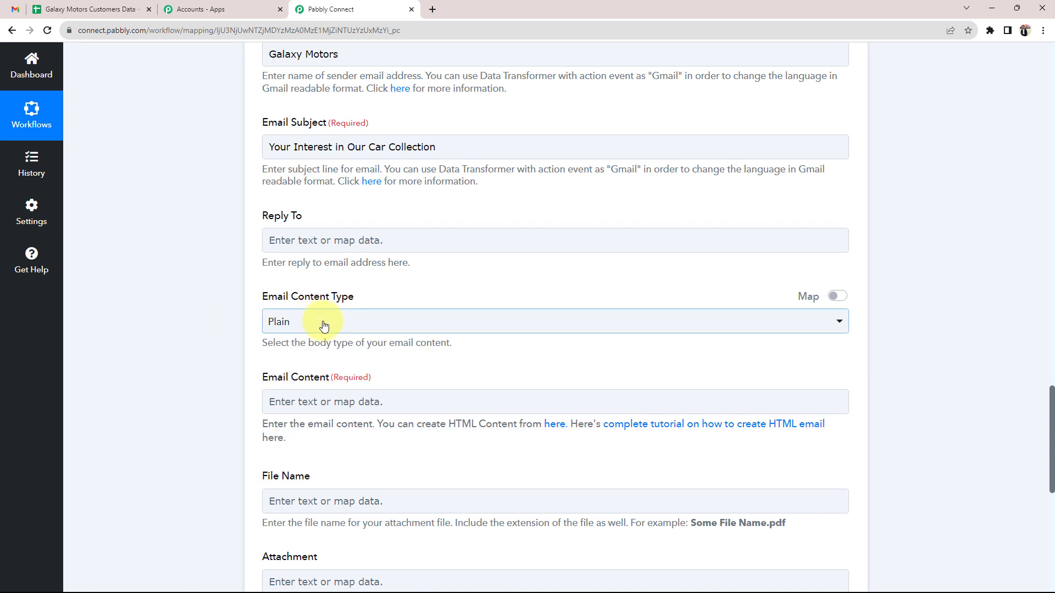
{"action": "left_click", "coordinate": [320, 321]}
{"action": "left_click", "coordinate": [289, 388]}
{"action": "scroll", "coordinate": [200, 345], "scroll_direction": "down", "scroll_amount": 2}
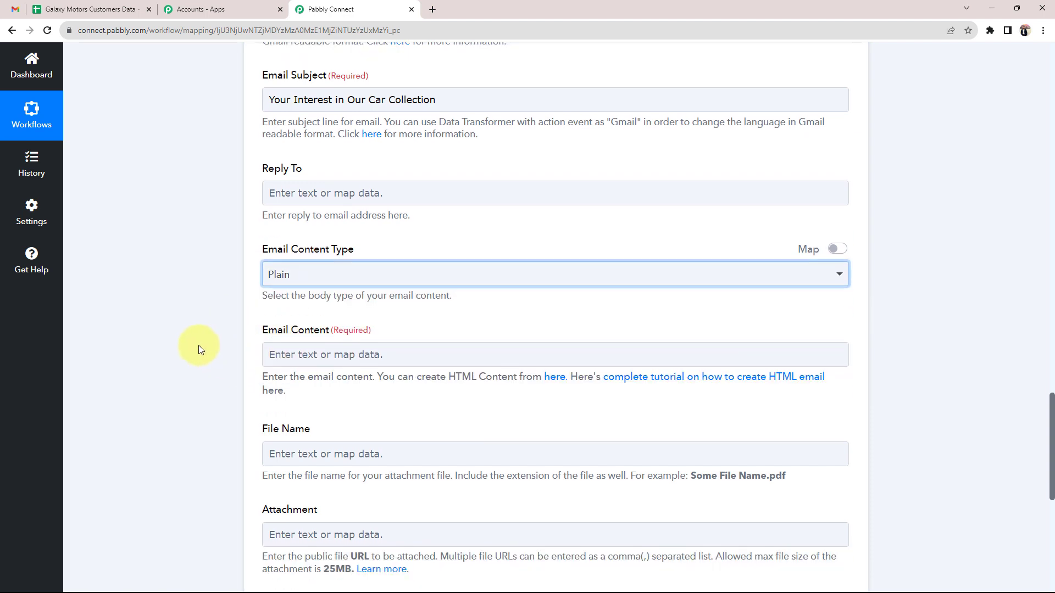
{"action": "scroll", "coordinate": [180, 344], "scroll_direction": "down", "scroll_amount": 1}
{"action": "left_click_drag", "start_coordinate": [262, 212], "coordinate": [302, 215]}
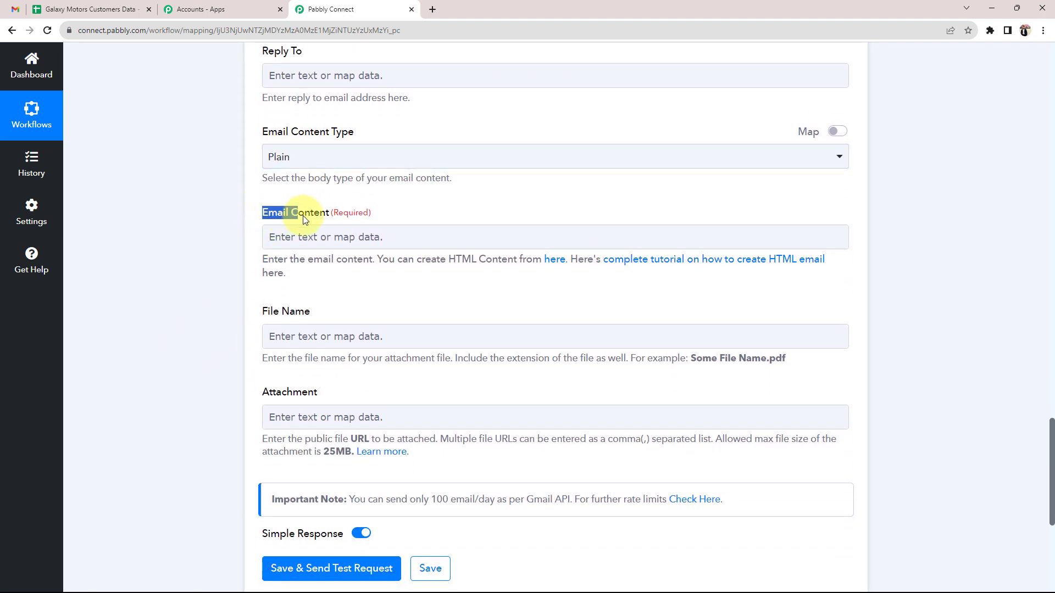
{"action": "left_click", "coordinate": [219, 240]}
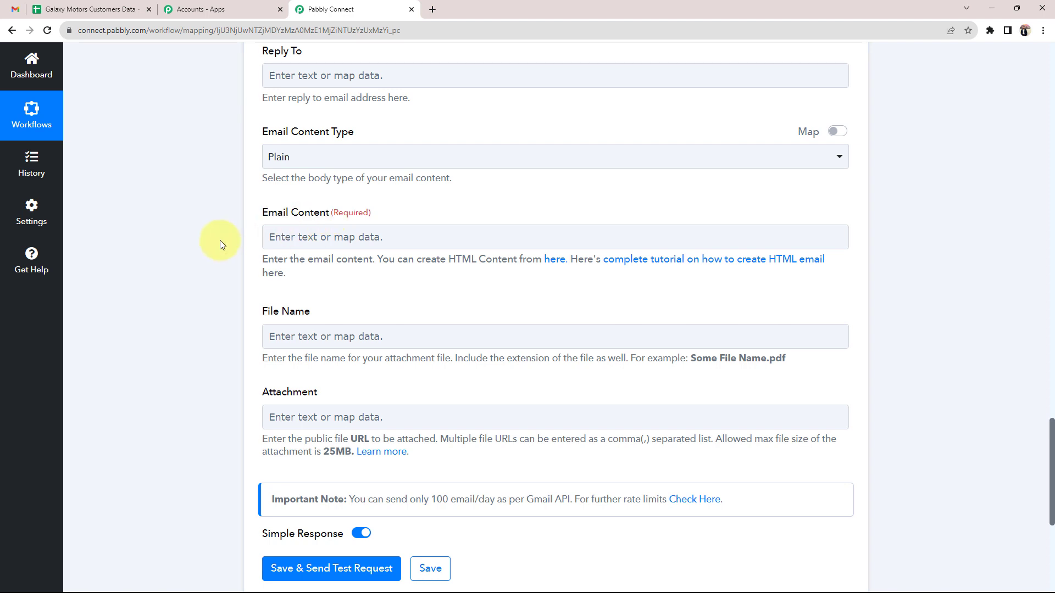
Paste the prepared message, from 'Dear' to 'Best regards', into Email Content
{"action": "left_click", "coordinate": [297, 236]}
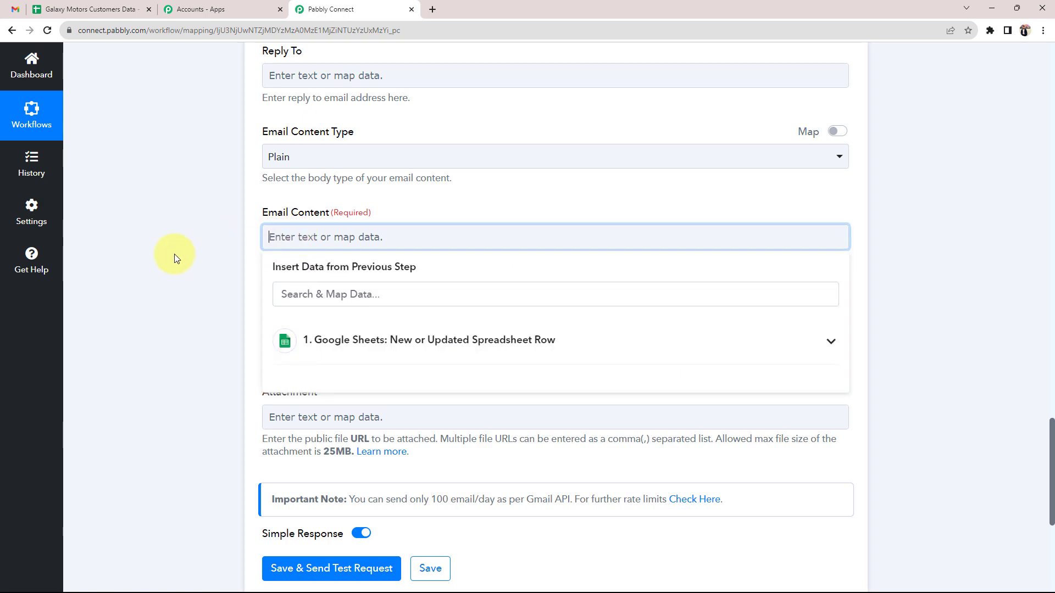
{"action": "type", "text": "Dear  Thank you for your interest in purchasing a car from our showroom. We are pleased to inform you that we have an array of high-quality vehicles to suit your specific needs and preferences. Our dedicated sales team is ready to assist you in finding the perfect vehicle that will best meet your requirements. In light of the current situation, we recommend setting an appointment to ensure a personalized and safe experience. We can also offer virtual consultations and tours of our inventory for your convenience.  To set up an appointment or ask any questions, please feel free to reply to this email or give us a call at We look forward to helping you find your next car.  Best regards,"}
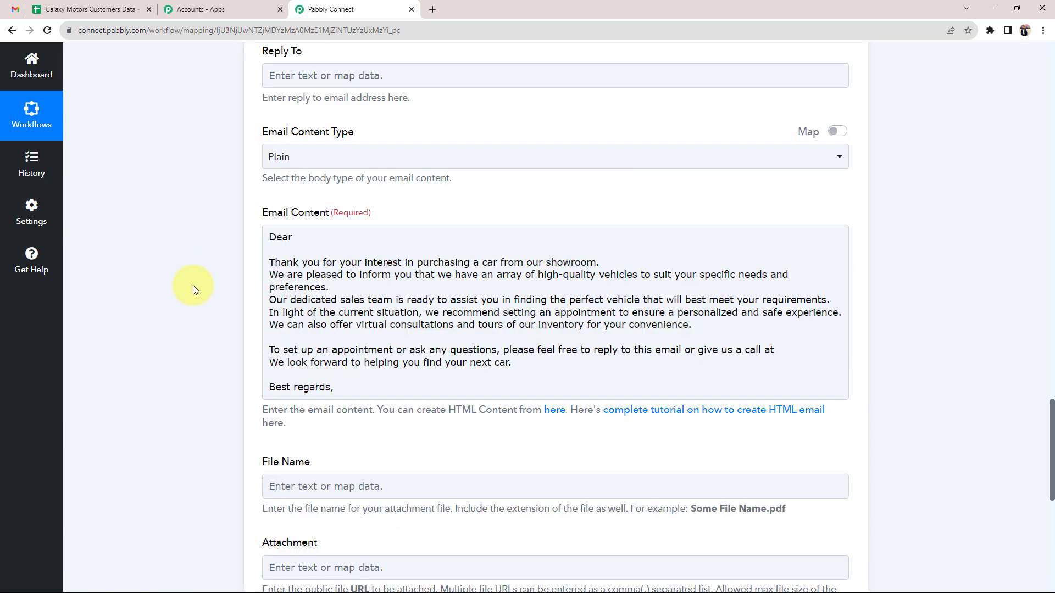
{"action": "left_click", "coordinate": [274, 238]}
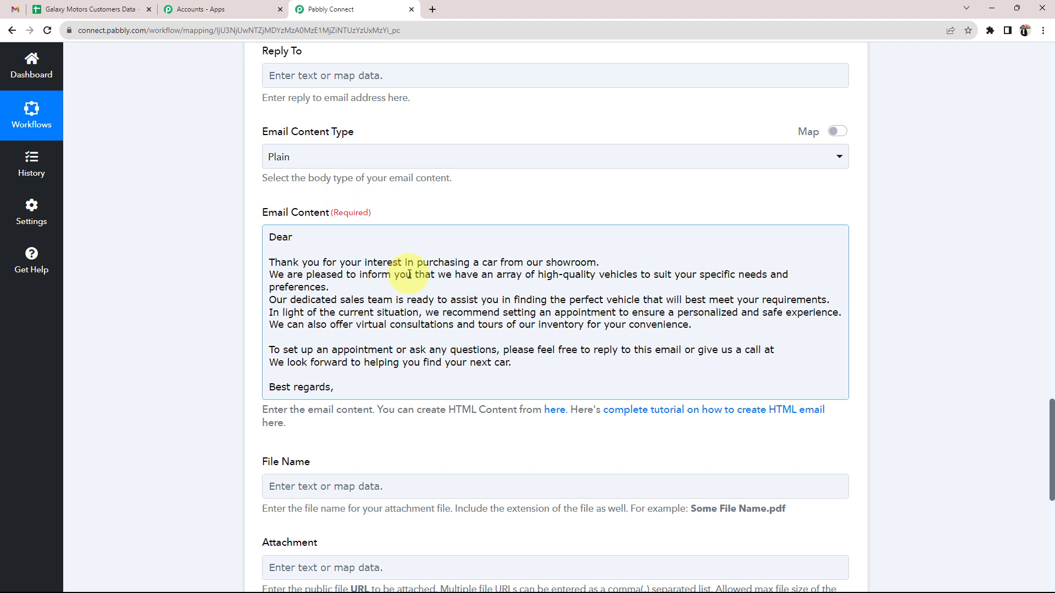
{"action": "left_click", "coordinate": [345, 389]}
{"action": "left_click", "coordinate": [202, 360]}
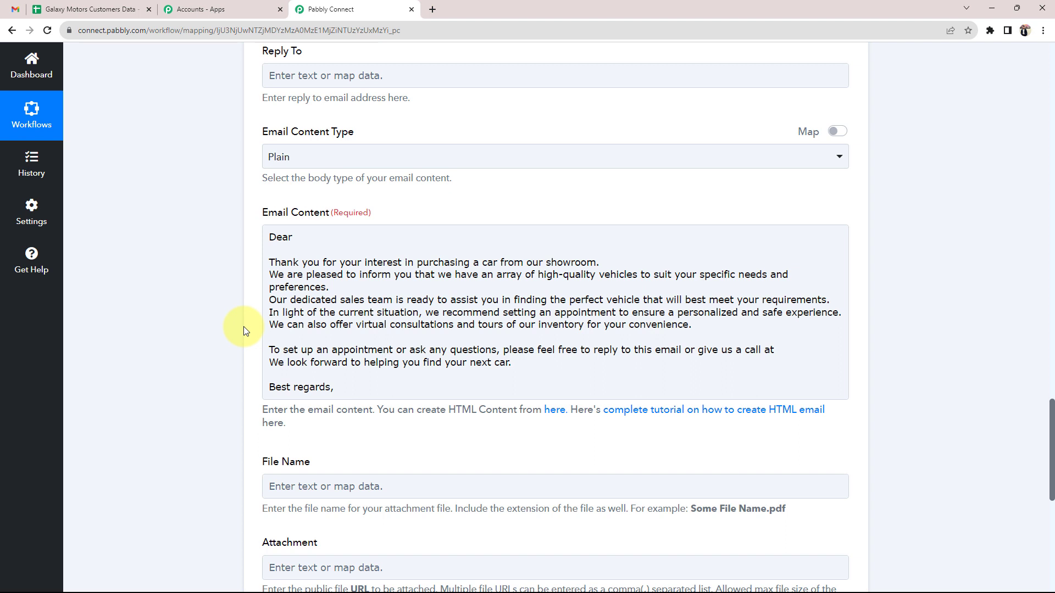
{"action": "scroll", "coordinate": [243, 326], "scroll_direction": "up", "scroll_amount": 1}
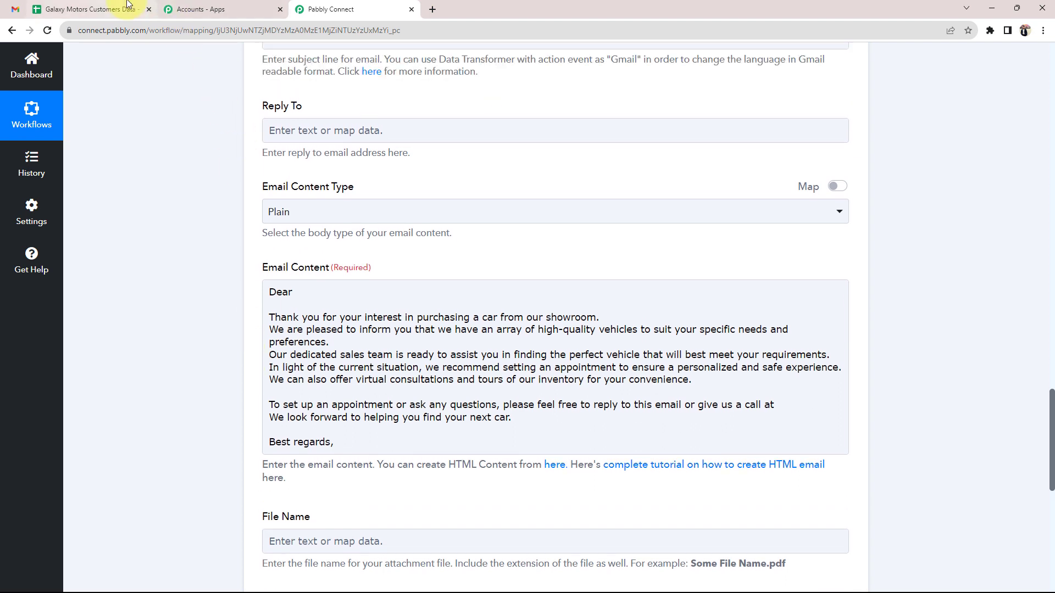
Check cells A4 and B4 in the Galaxy Motors Customers Data spreadsheet
{"action": "left_click", "coordinate": [91, 9]}
{"action": "left_click", "coordinate": [403, 226]}
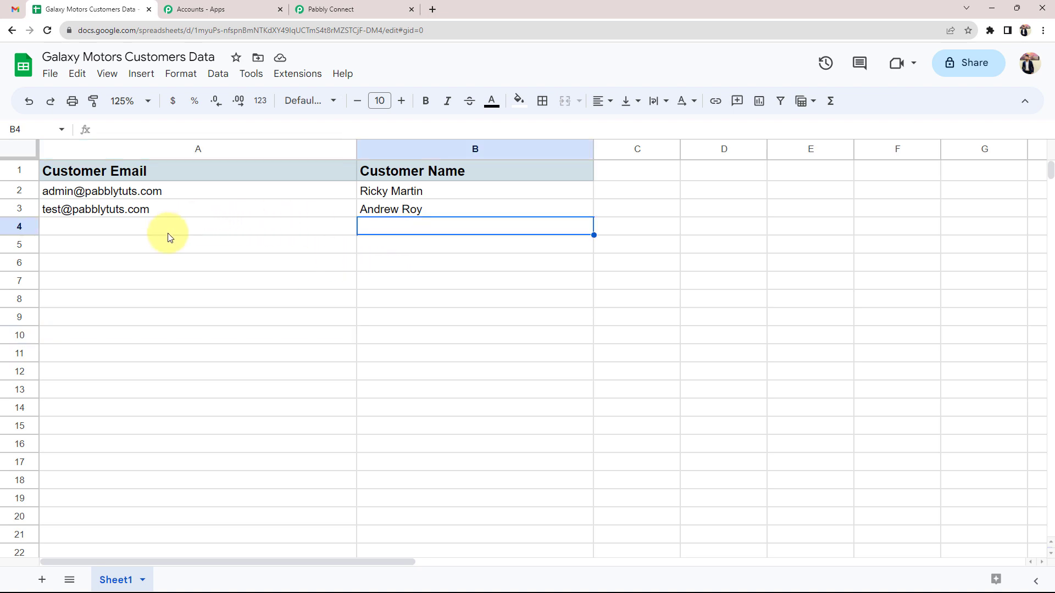
{"action": "left_click", "coordinate": [169, 227]}
{"action": "left_click", "coordinate": [407, 226]}
{"action": "left_click", "coordinate": [331, 9]}
Insert the Google Sheets Customer Name field right after 'Dear' in the email body
{"action": "left_click", "coordinate": [306, 292]}
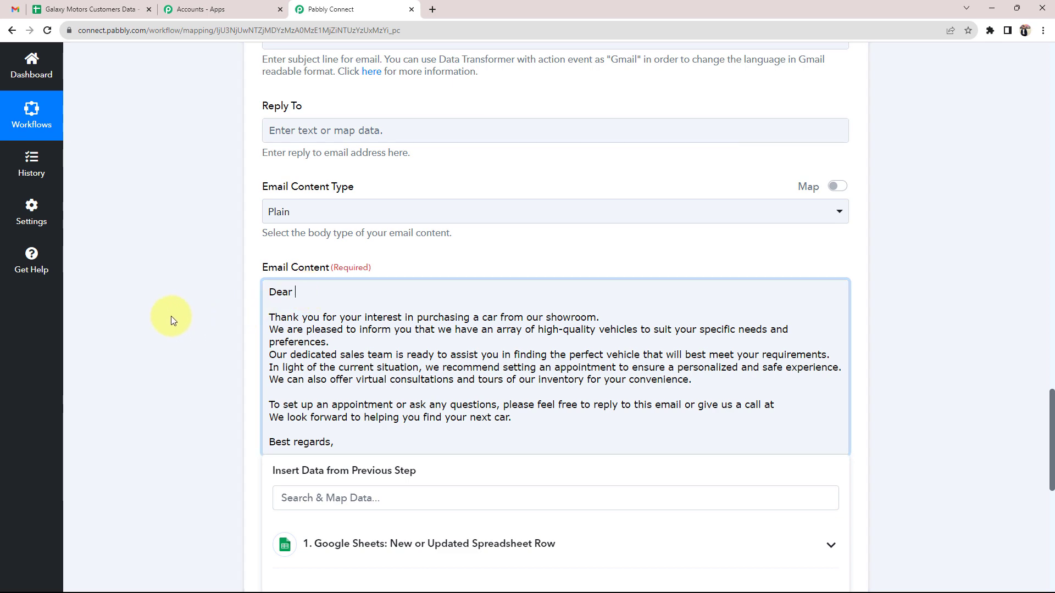
{"action": "scroll", "coordinate": [165, 318], "scroll_direction": "down", "scroll_amount": 2}
{"action": "left_click", "coordinate": [347, 440]}
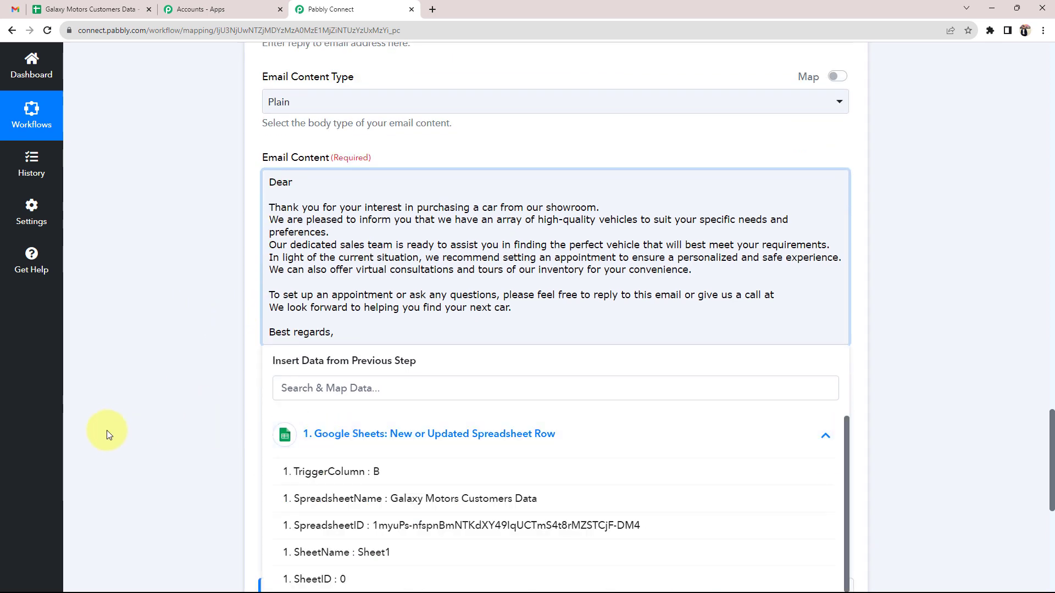
{"action": "scroll", "coordinate": [106, 430], "scroll_direction": "down", "scroll_amount": 2}
{"action": "left_click", "coordinate": [387, 525]}
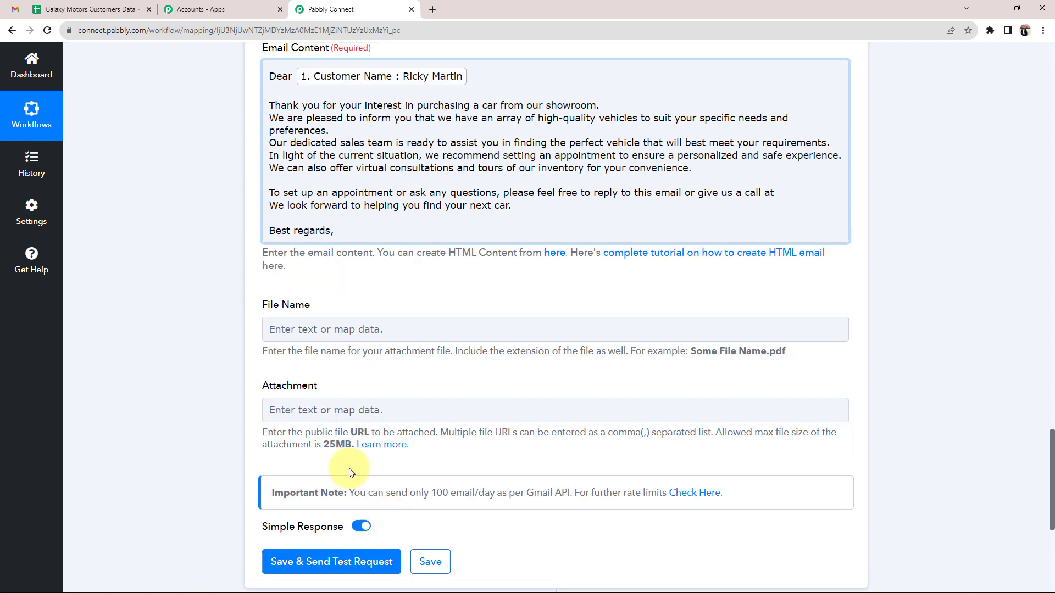
{"action": "left_click", "coordinate": [189, 321]}
{"action": "scroll", "coordinate": [190, 321], "scroll_direction": "up", "scroll_amount": 2}
{"action": "left_click", "coordinate": [281, 192]}
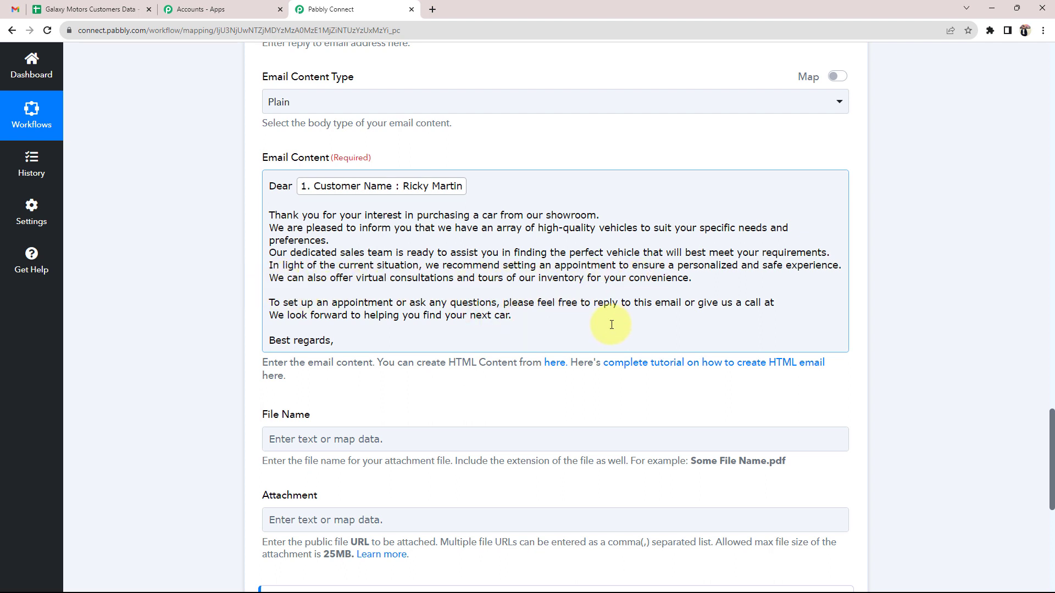
Add a phone number after 'call at' and sign off with 'Galaxy Motors' below Best regards
{"action": "left_click", "coordinate": [776, 303]}
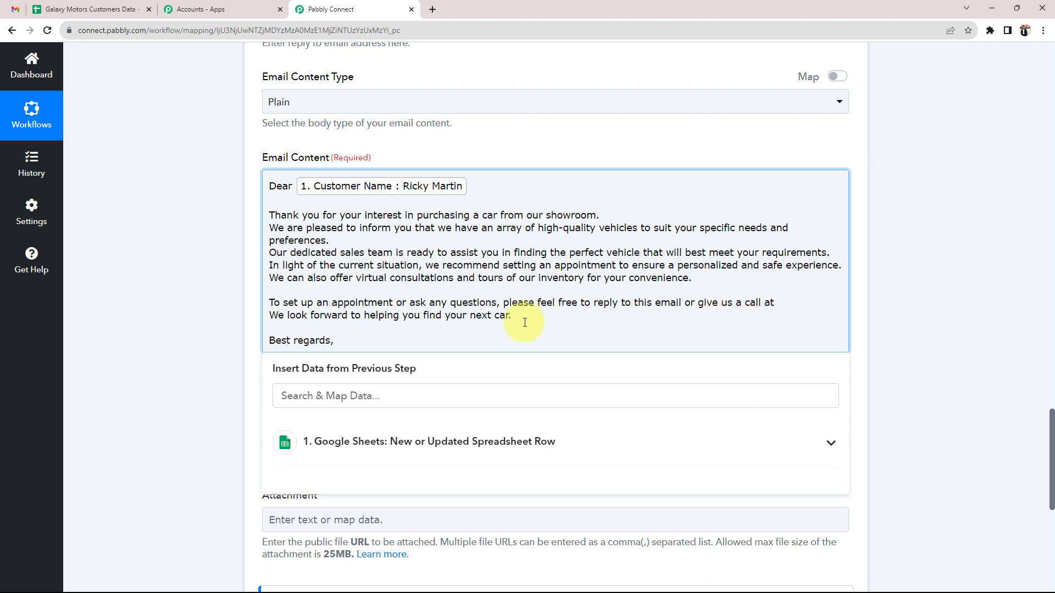
{"action": "type", "text": "+9111111111"}
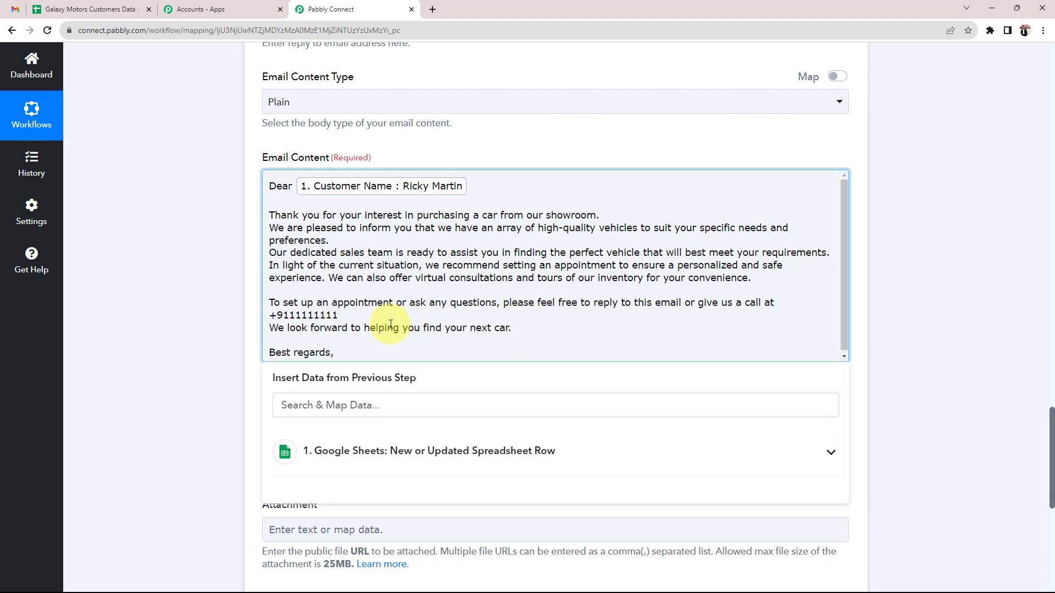
{"action": "key", "text": "BackSpace"}
{"action": "left_click", "coordinate": [341, 351]}
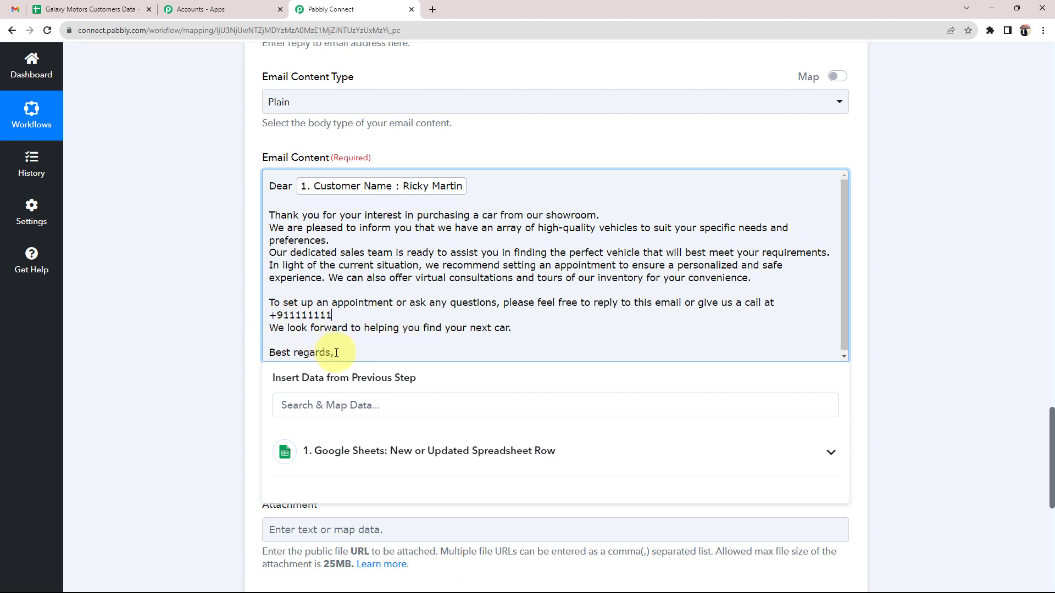
{"action": "key", "text": "Return"}
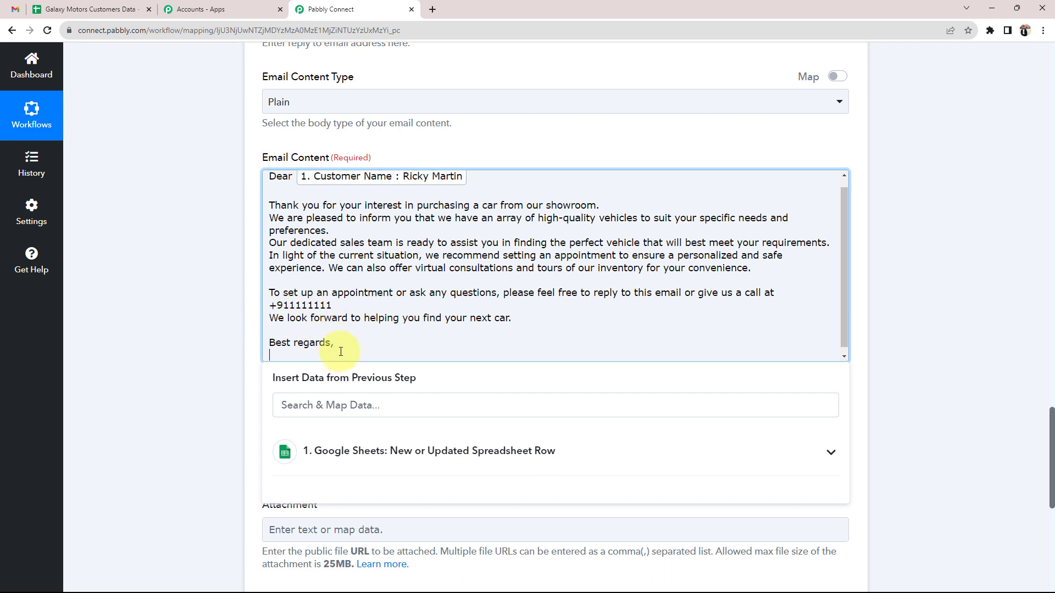
{"action": "type", "text": "Galaxy Motors"}
Review the completed personalised email body
{"action": "left_click", "coordinate": [194, 398]}
{"action": "scroll", "coordinate": [357, 241], "scroll_direction": "up", "scroll_amount": 1}
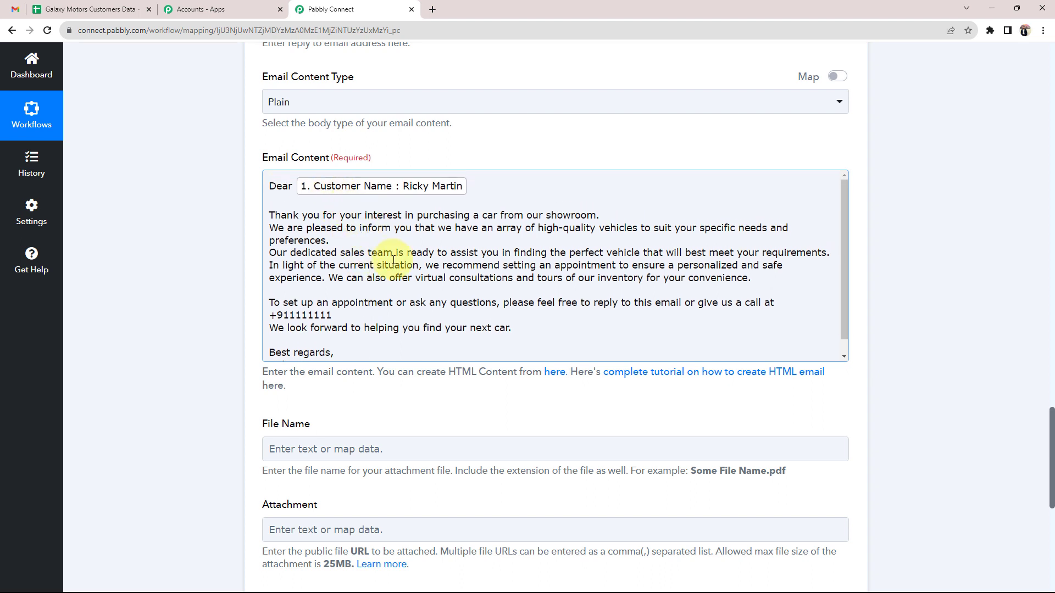
{"action": "scroll", "coordinate": [385, 259], "scroll_direction": "down", "scroll_amount": 1}
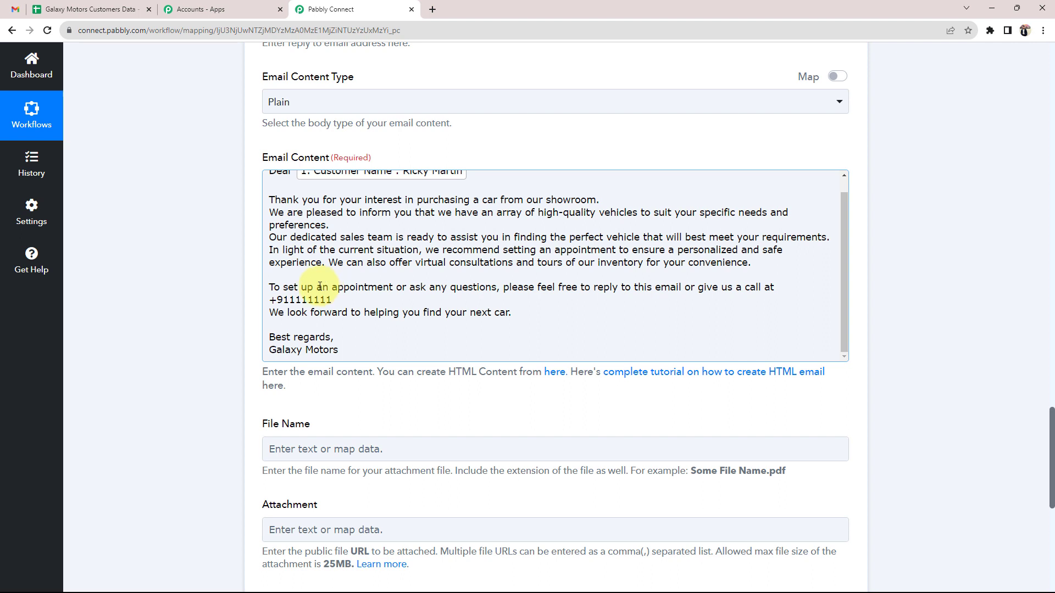
{"action": "scroll", "coordinate": [322, 337], "scroll_direction": "up", "scroll_amount": 1}
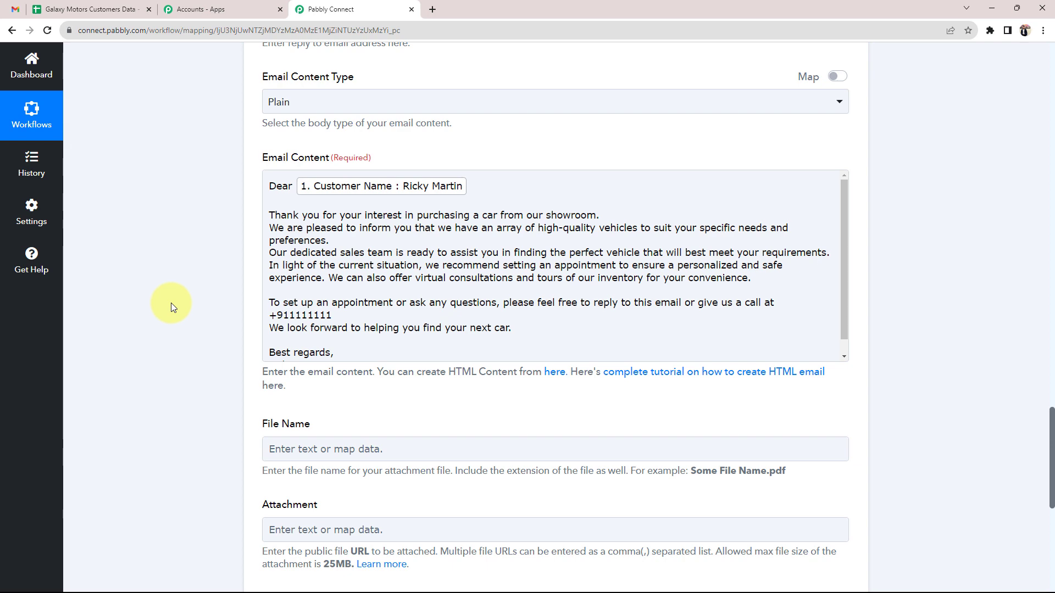
{"action": "scroll", "coordinate": [172, 303], "scroll_direction": "up", "scroll_amount": 7}
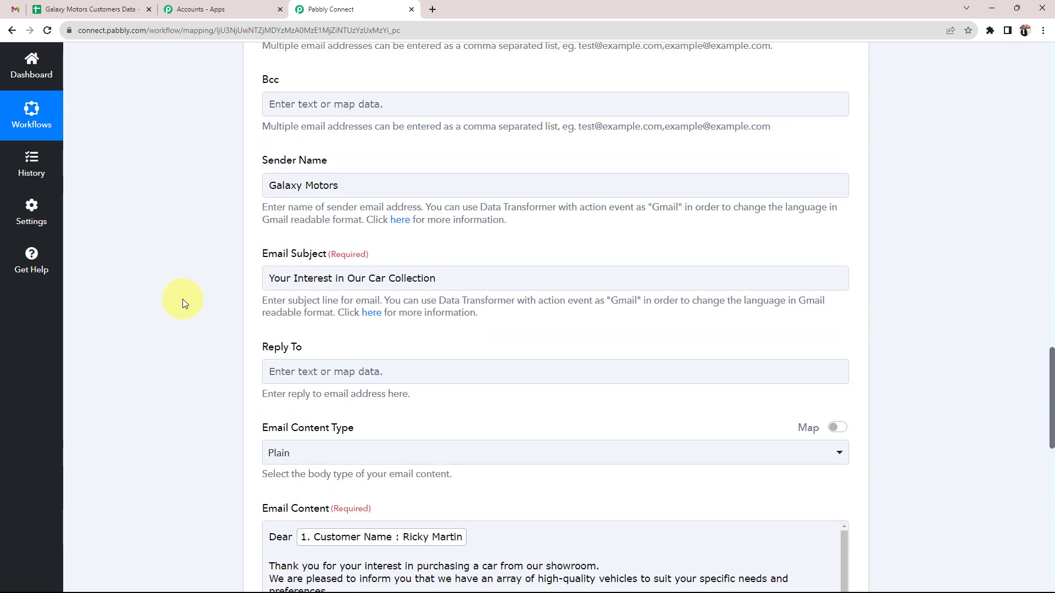
{"action": "scroll", "coordinate": [215, 301], "scroll_direction": "up", "scroll_amount": 2}
{"action": "scroll", "coordinate": [212, 314], "scroll_direction": "down", "scroll_amount": 7}
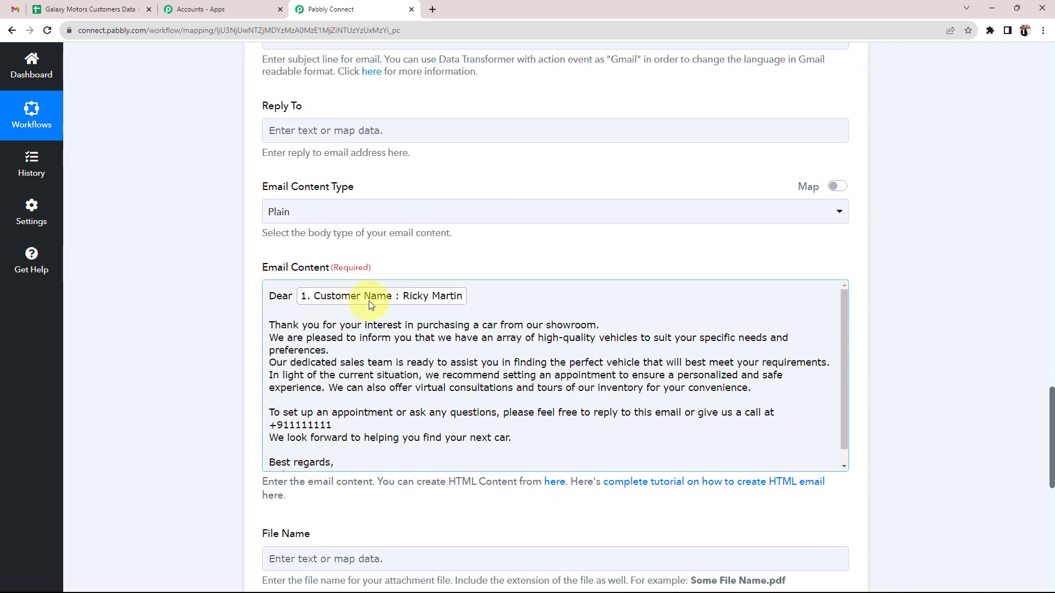
{"action": "left_click", "coordinate": [196, 334]}
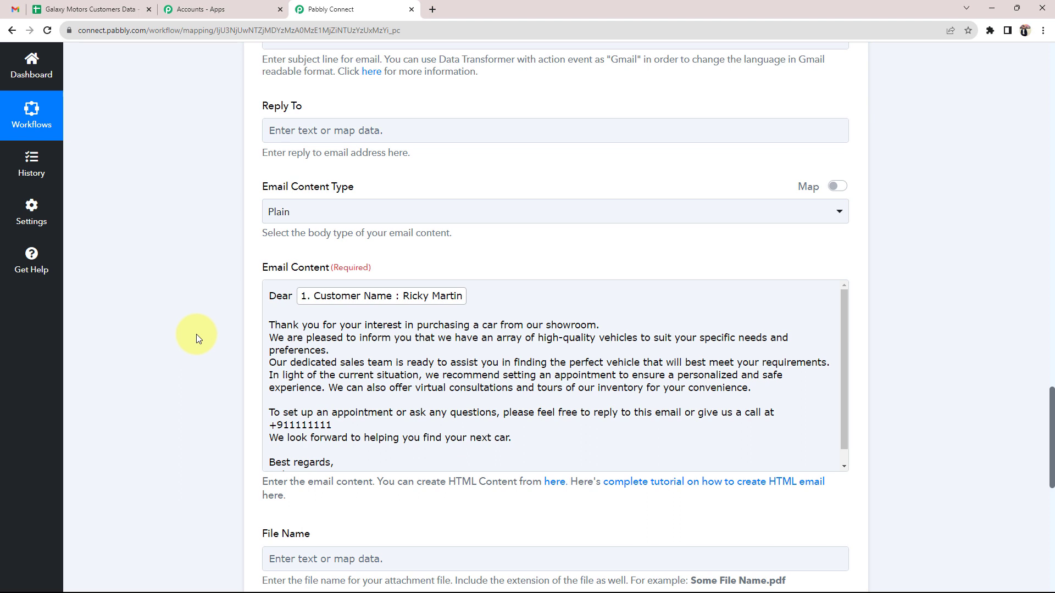
{"action": "left_click", "coordinate": [447, 309]}
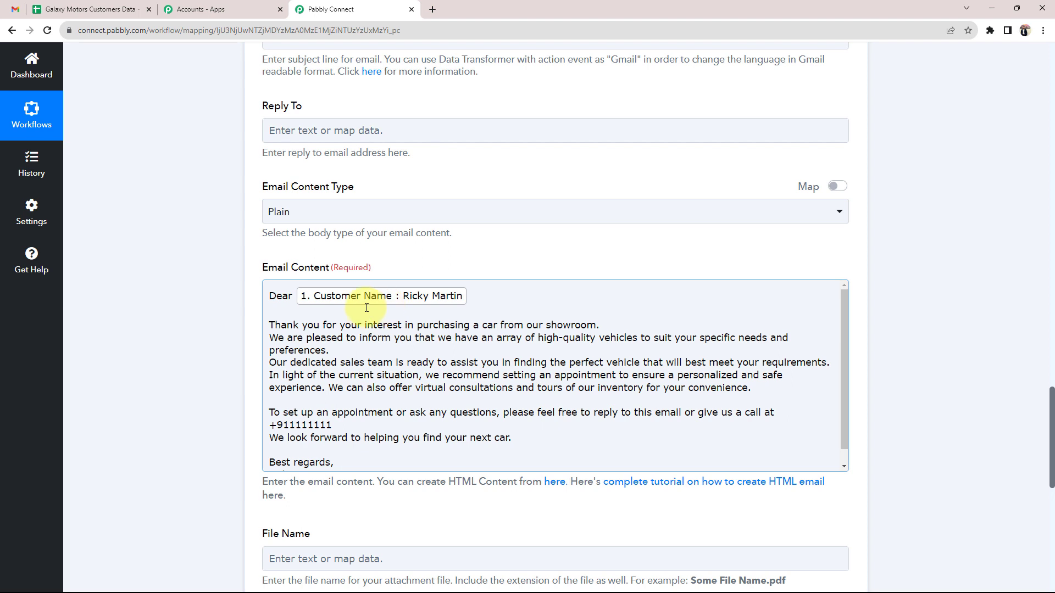
Compare the greeting against cells A4 and B4 in the customer spreadsheet
{"action": "left_click", "coordinate": [96, 9]}
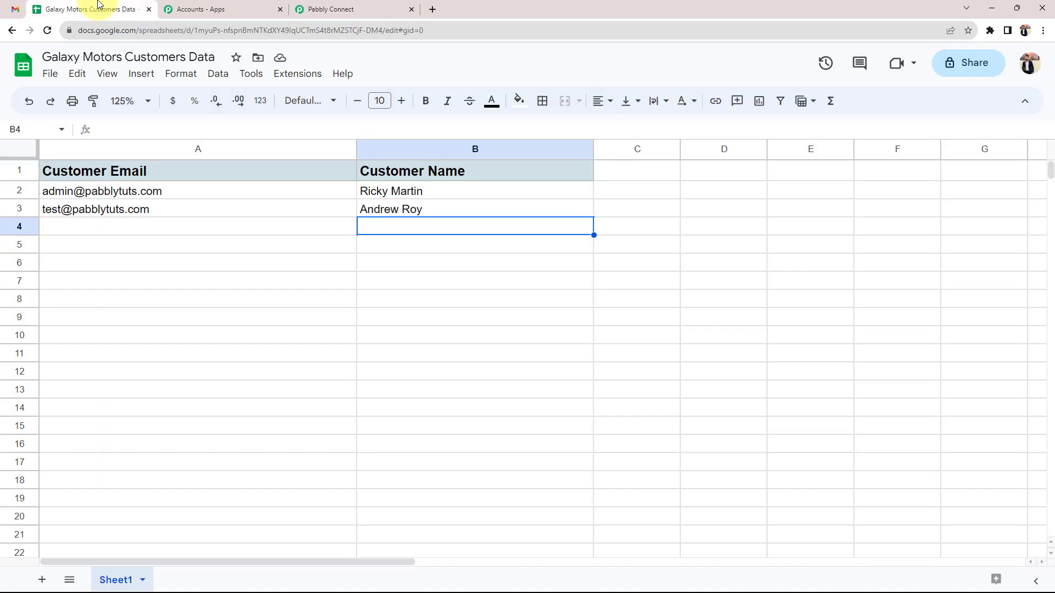
{"action": "left_click", "coordinate": [78, 227]}
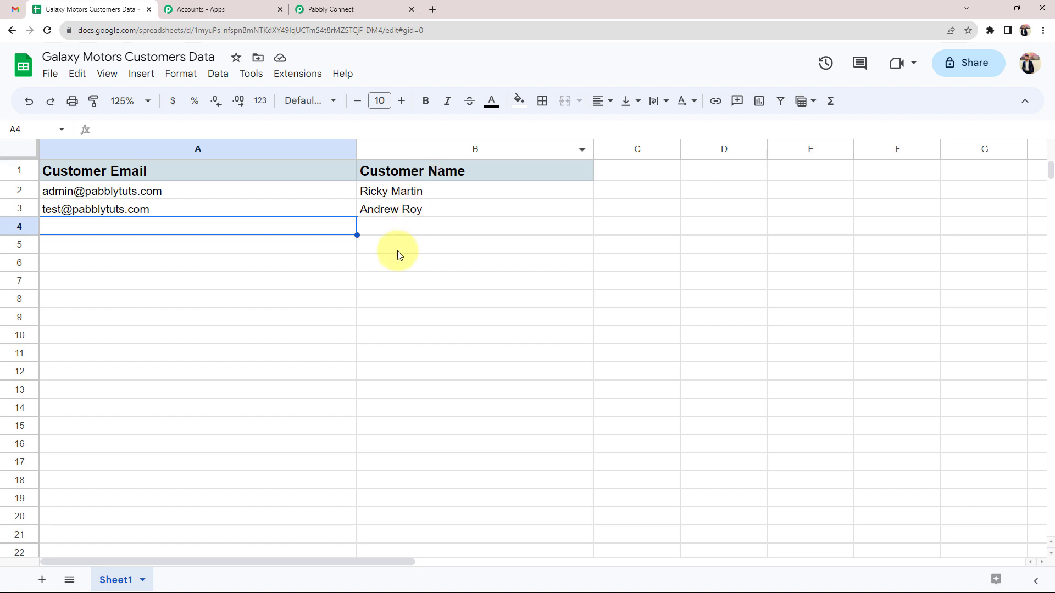
{"action": "left_click", "coordinate": [395, 229]}
{"action": "left_click", "coordinate": [177, 229]}
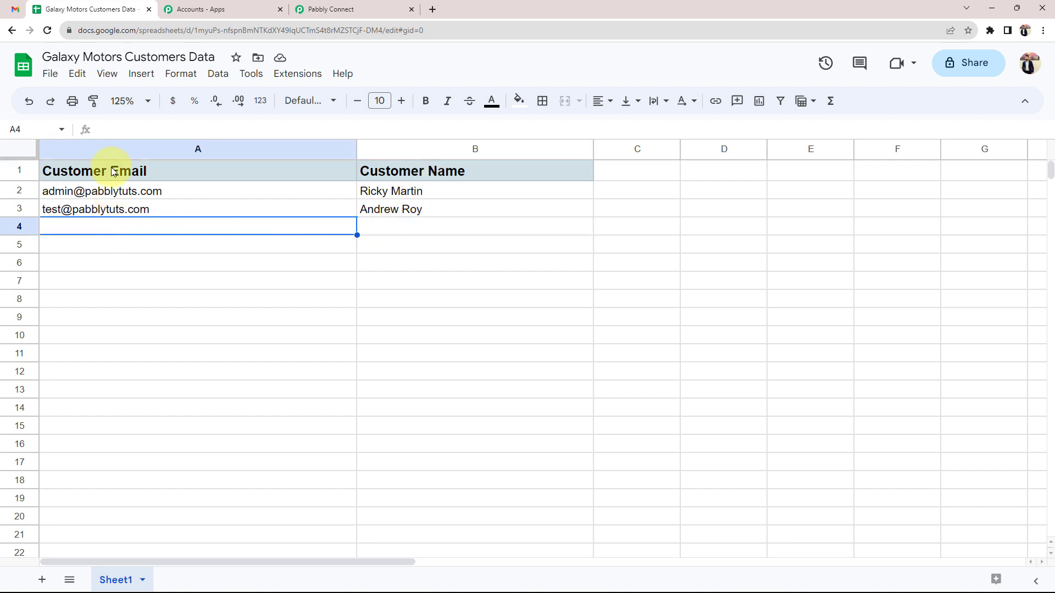
{"action": "left_click", "coordinate": [339, 9]}
{"action": "scroll", "coordinate": [210, 295], "scroll_direction": "up", "scroll_amount": 4}
{"action": "scroll", "coordinate": [210, 295], "scroll_direction": "up", "scroll_amount": 5}
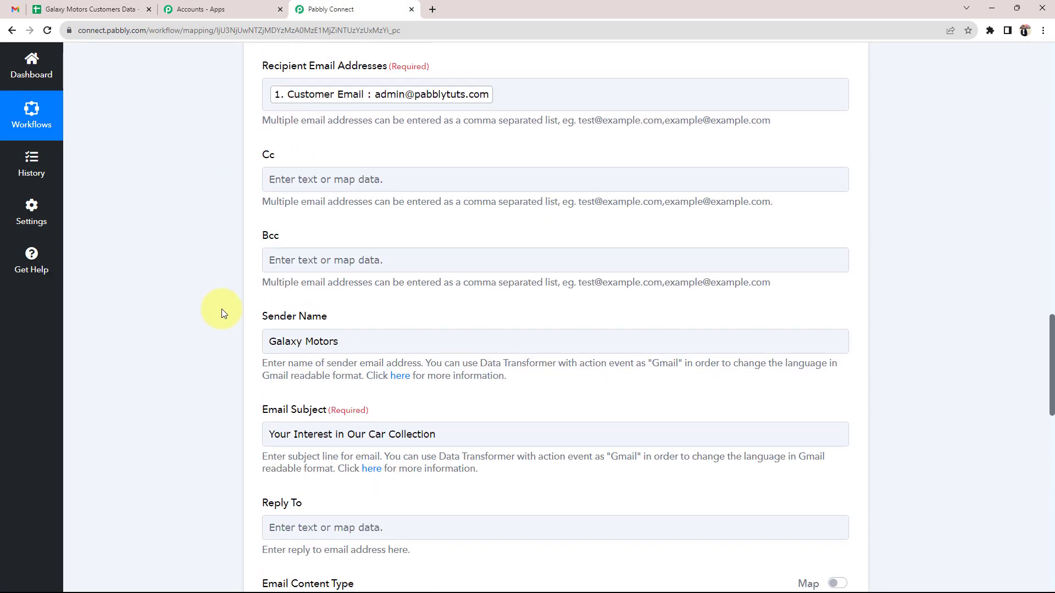
{"action": "left_click_drag", "start_coordinate": [262, 165], "coordinate": [357, 167]}
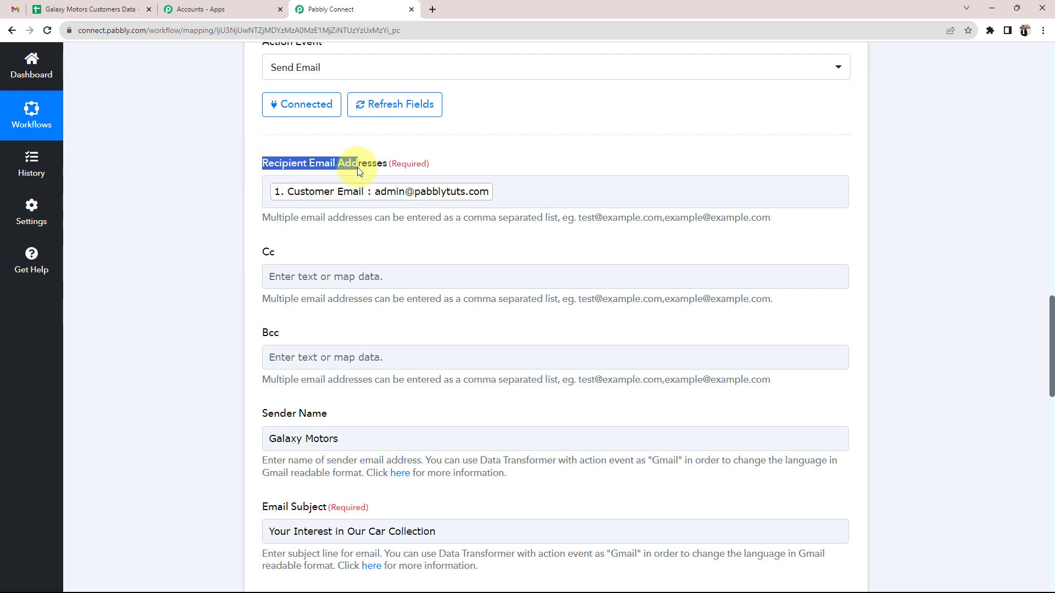
{"action": "left_click", "coordinate": [186, 248]}
{"action": "scroll", "coordinate": [184, 295], "scroll_direction": "down", "scroll_amount": 9}
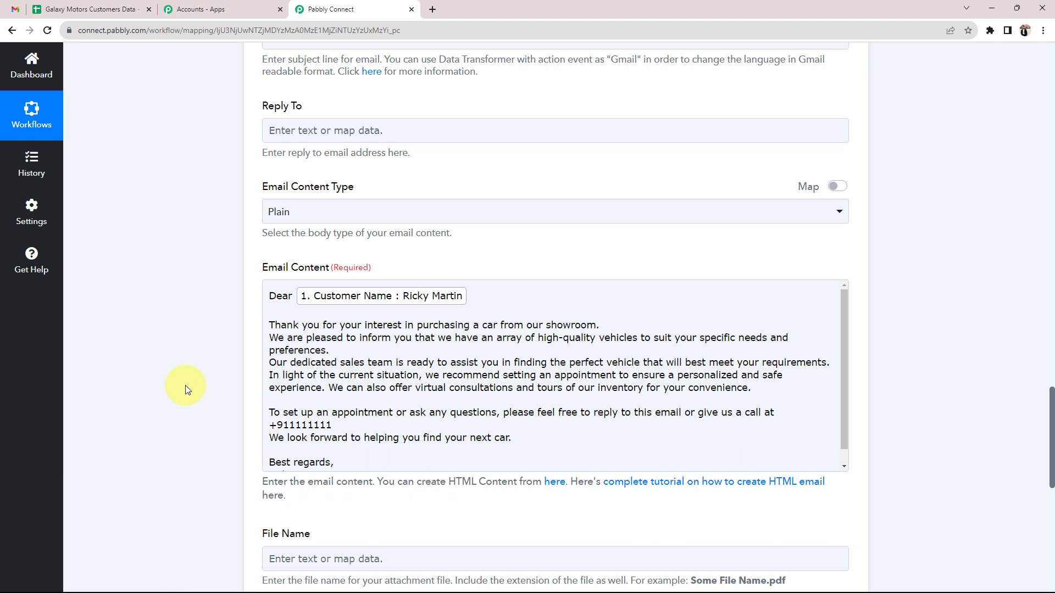
{"action": "scroll", "coordinate": [329, 467], "scroll_direction": "down", "scroll_amount": 1}
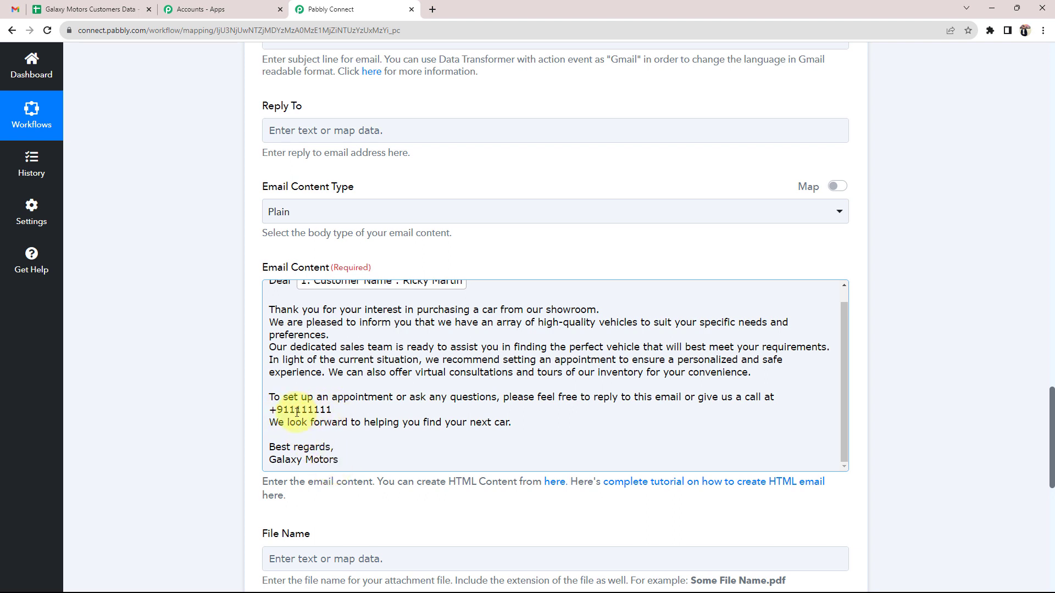
{"action": "scroll", "coordinate": [297, 412], "scroll_direction": "up", "scroll_amount": 1}
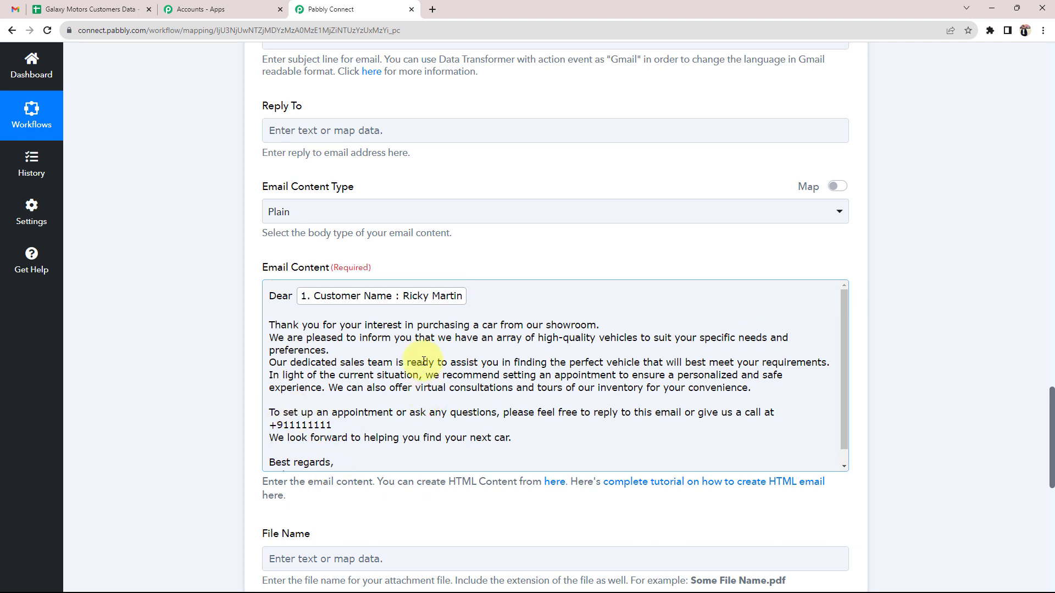
{"action": "scroll", "coordinate": [138, 357], "scroll_direction": "up", "scroll_amount": 5}
{"action": "scroll", "coordinate": [147, 359], "scroll_direction": "up", "scroll_amount": 3}
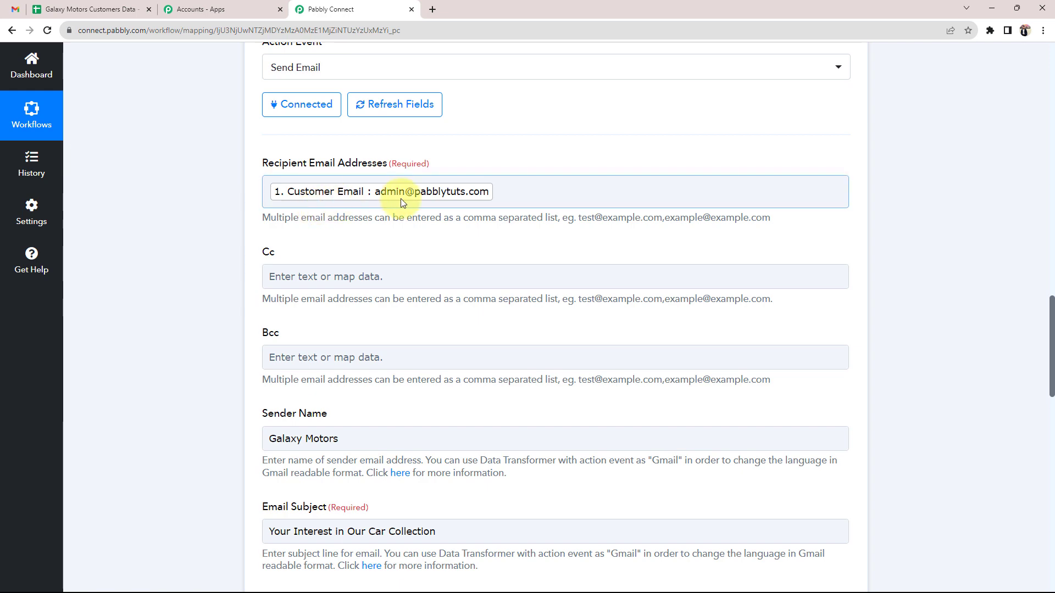
{"action": "scroll", "coordinate": [162, 322], "scroll_direction": "down", "scroll_amount": 6}
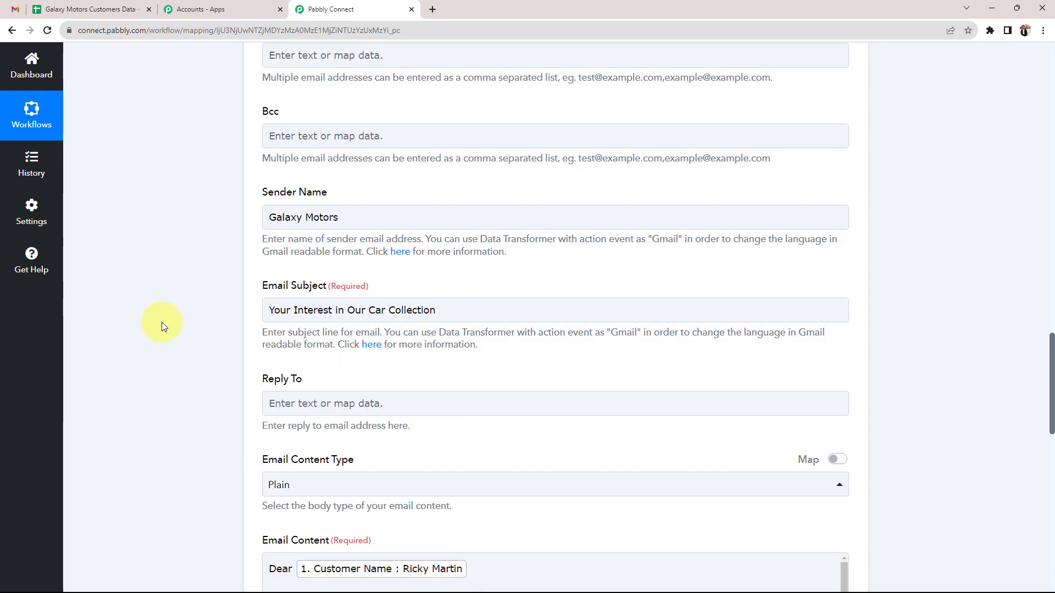
{"action": "scroll", "coordinate": [159, 324], "scroll_direction": "down", "scroll_amount": 5}
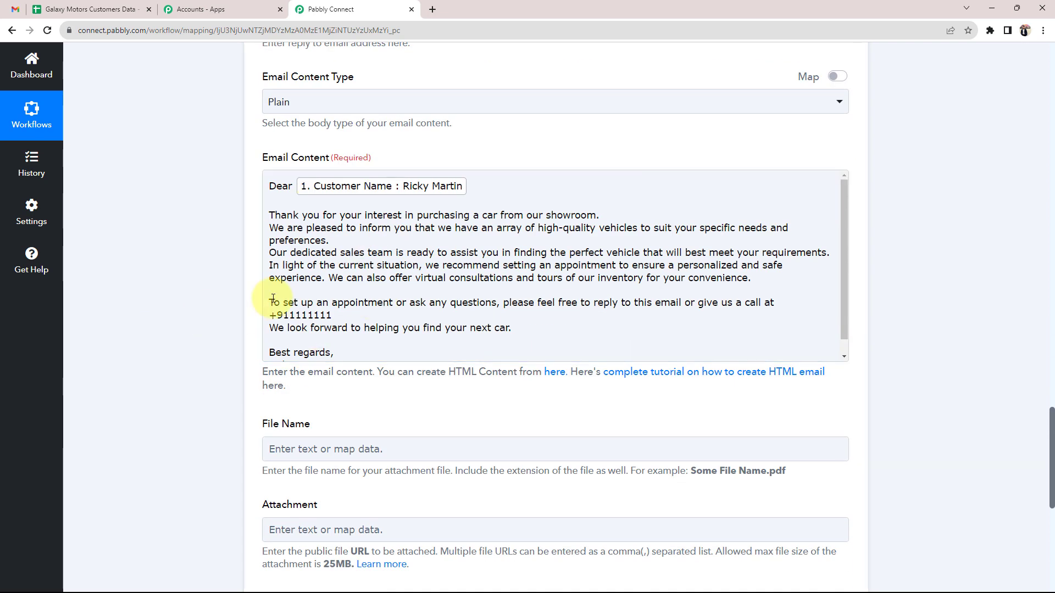
{"action": "scroll", "coordinate": [166, 367], "scroll_direction": "down", "scroll_amount": 3}
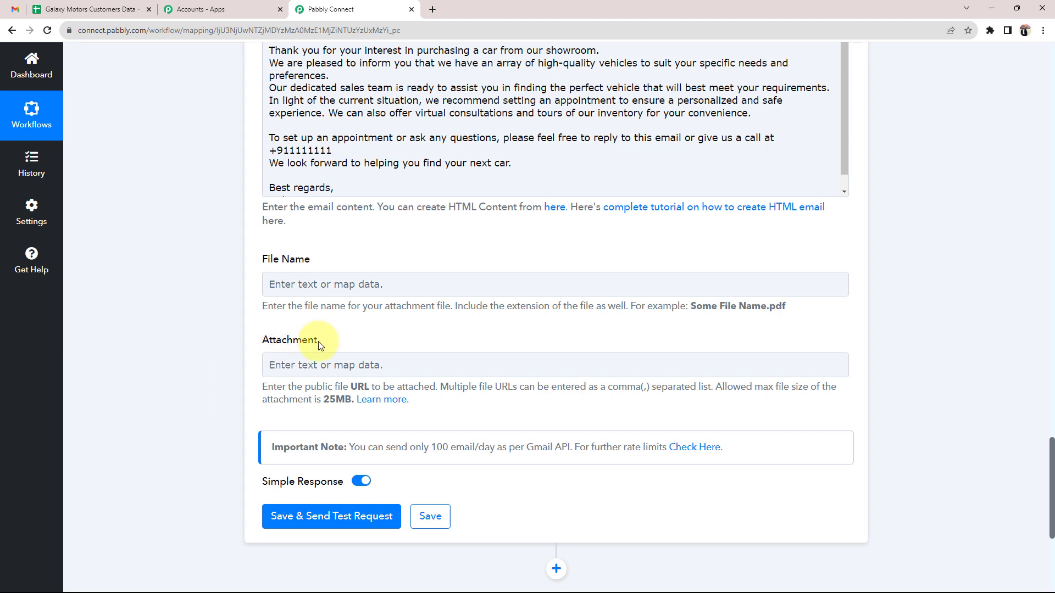
{"action": "left_click", "coordinate": [306, 364]}
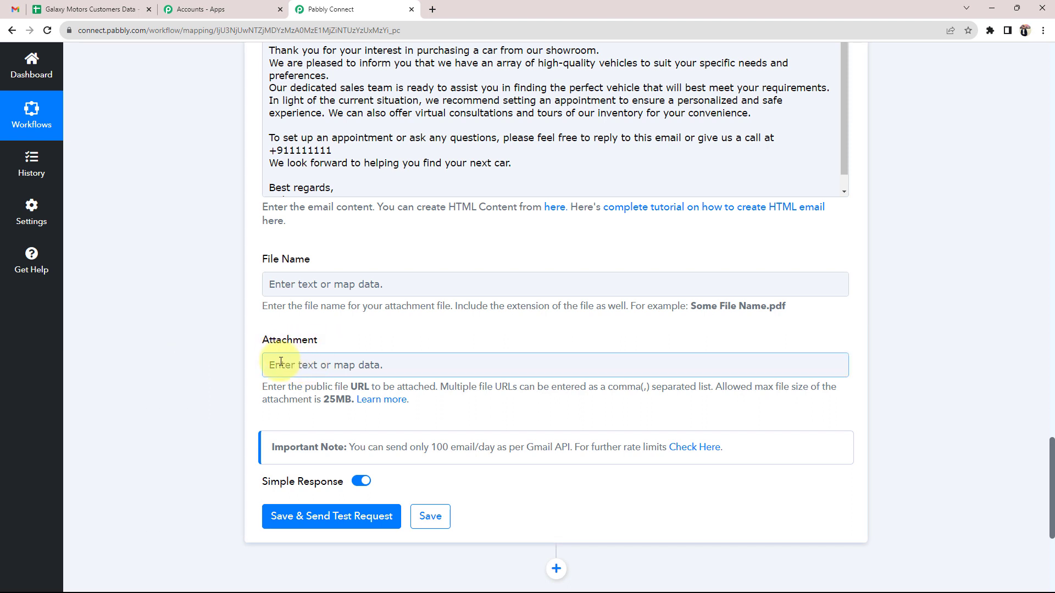
{"action": "left_click", "coordinate": [203, 374]}
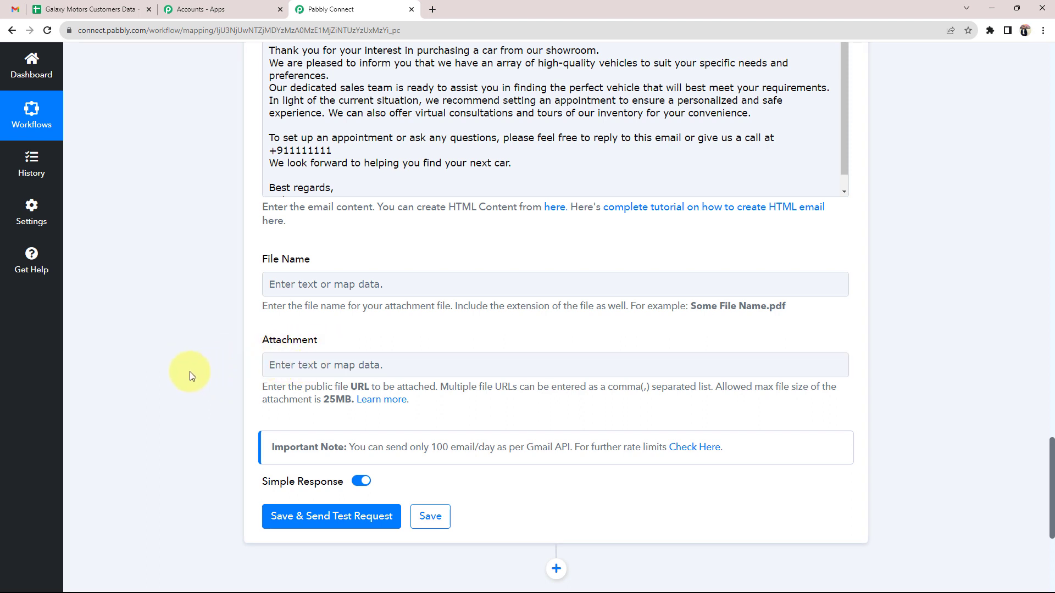
{"action": "scroll", "coordinate": [170, 407], "scroll_direction": "down", "scroll_amount": 1}
Save the Gmail step, send a test request and confirm the response status reads sent
{"action": "left_click", "coordinate": [301, 461]}
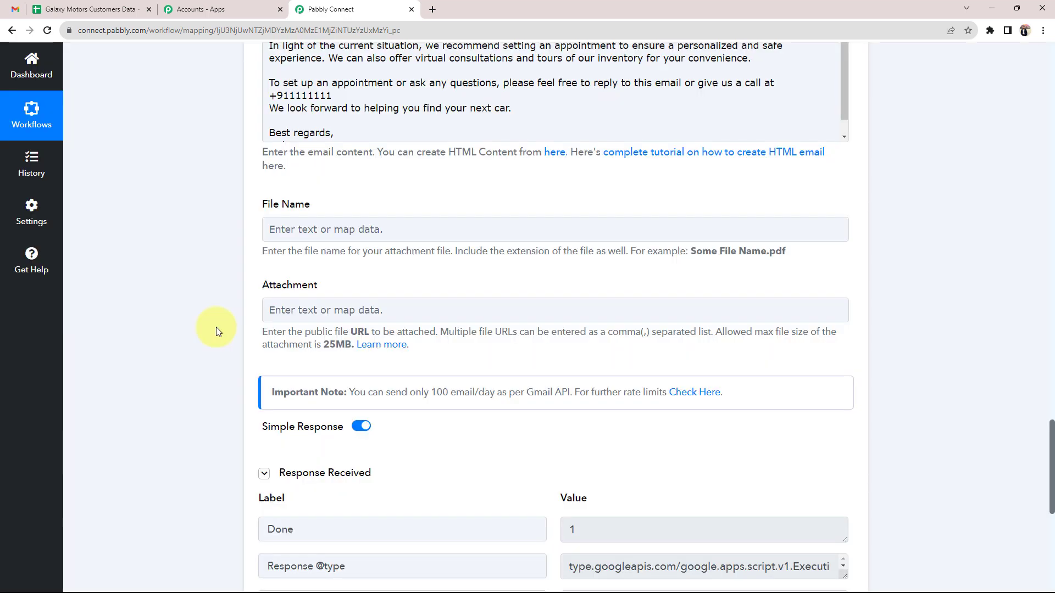
{"action": "scroll", "coordinate": [216, 328], "scroll_direction": "up", "scroll_amount": 3}
{"action": "scroll", "coordinate": [179, 331], "scroll_direction": "down", "scroll_amount": 5}
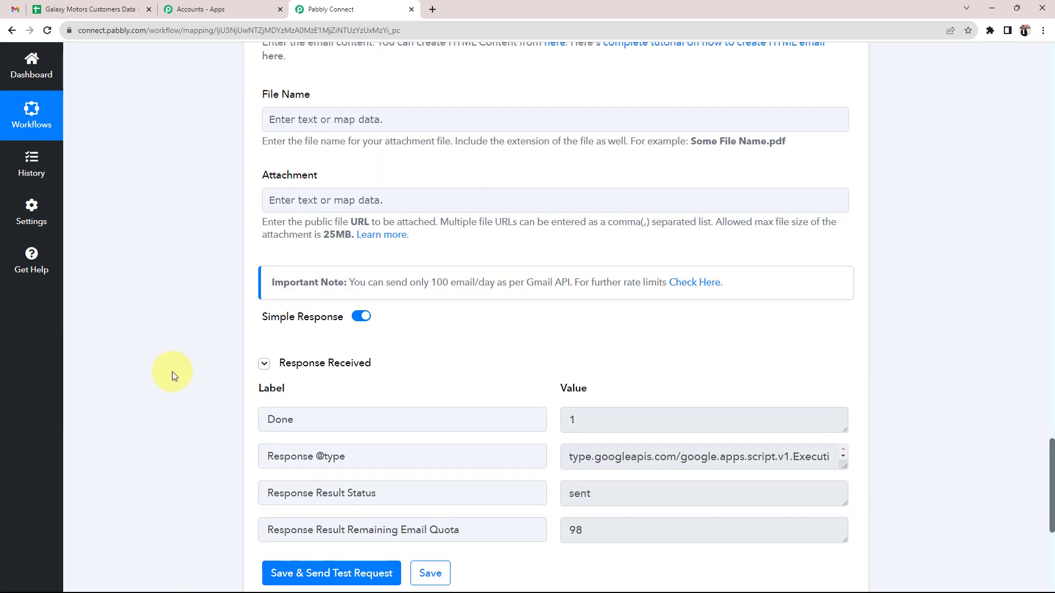
{"action": "scroll", "coordinate": [172, 371], "scroll_direction": "down", "scroll_amount": 3}
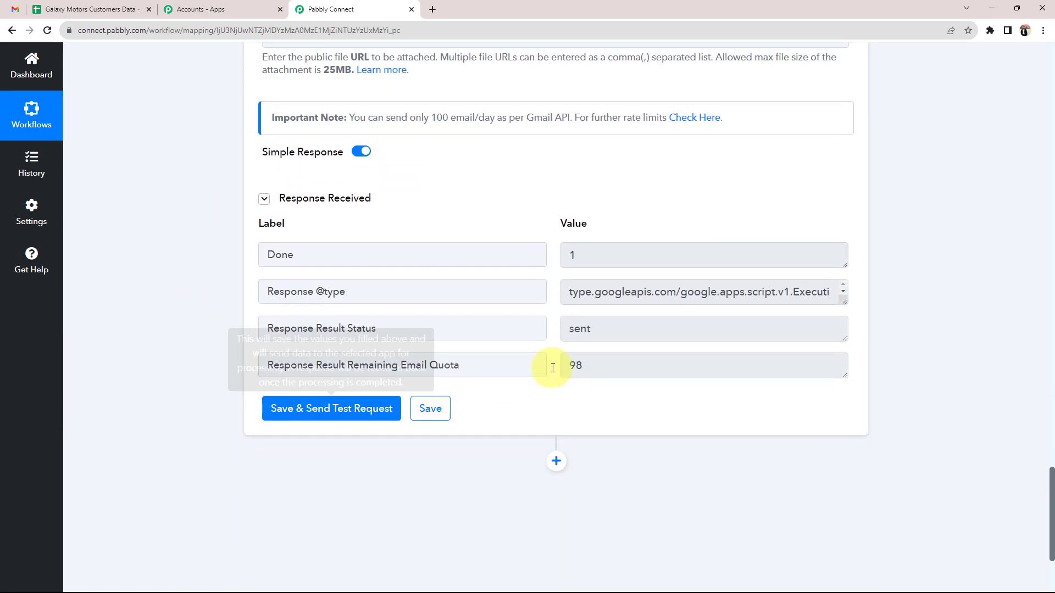
{"action": "double_click", "coordinate": [375, 328]}
{"action": "double_click", "coordinate": [593, 328]}
{"action": "left_click", "coordinate": [156, 316]}
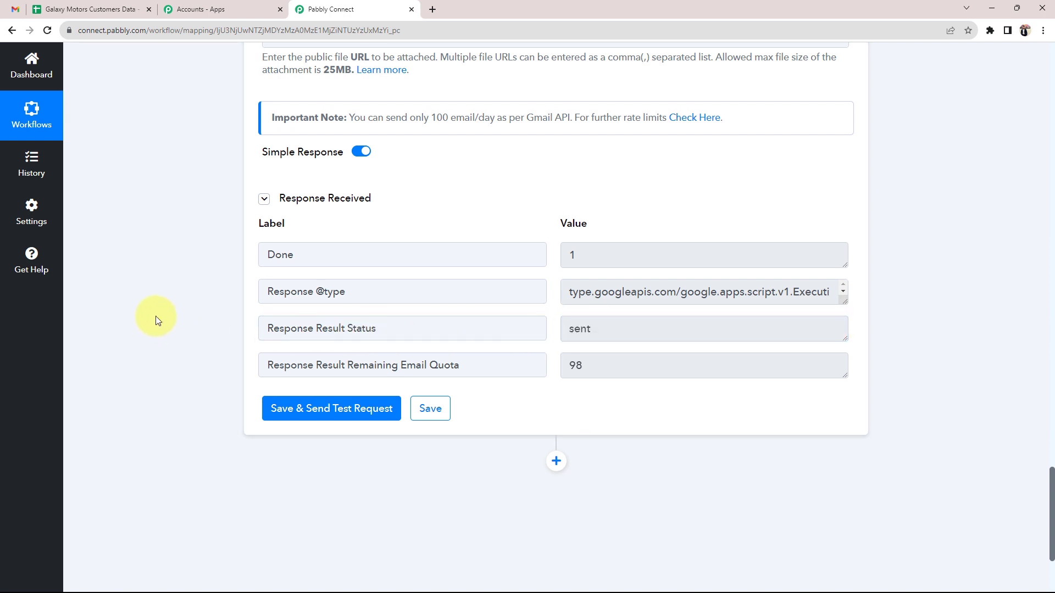
{"action": "double_click", "coordinate": [579, 329]}
{"action": "scroll", "coordinate": [209, 310], "scroll_direction": "up", "scroll_amount": 2}
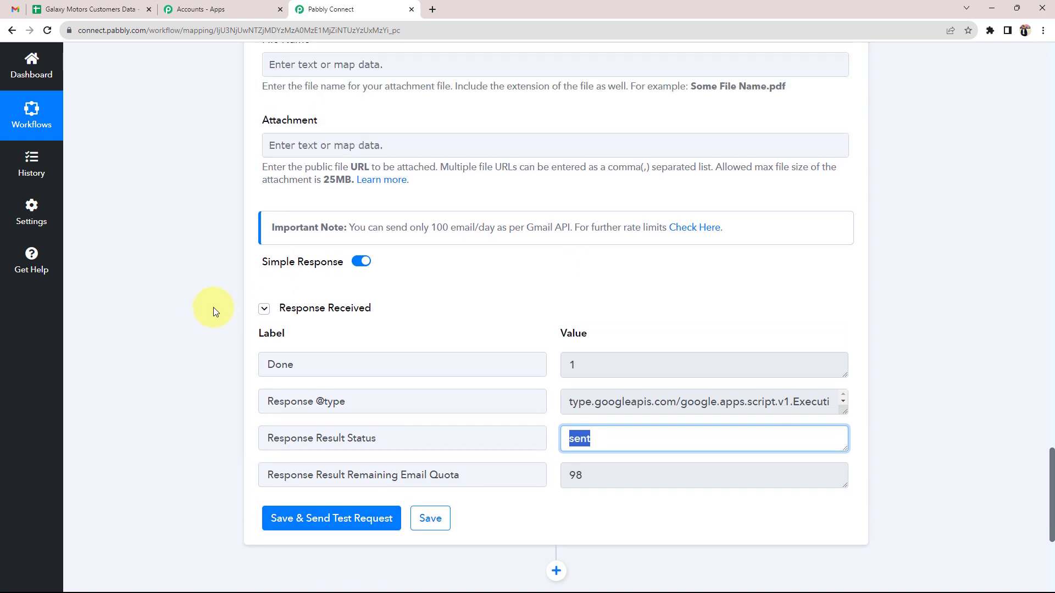
{"action": "key", "text": "ctrl+1"}
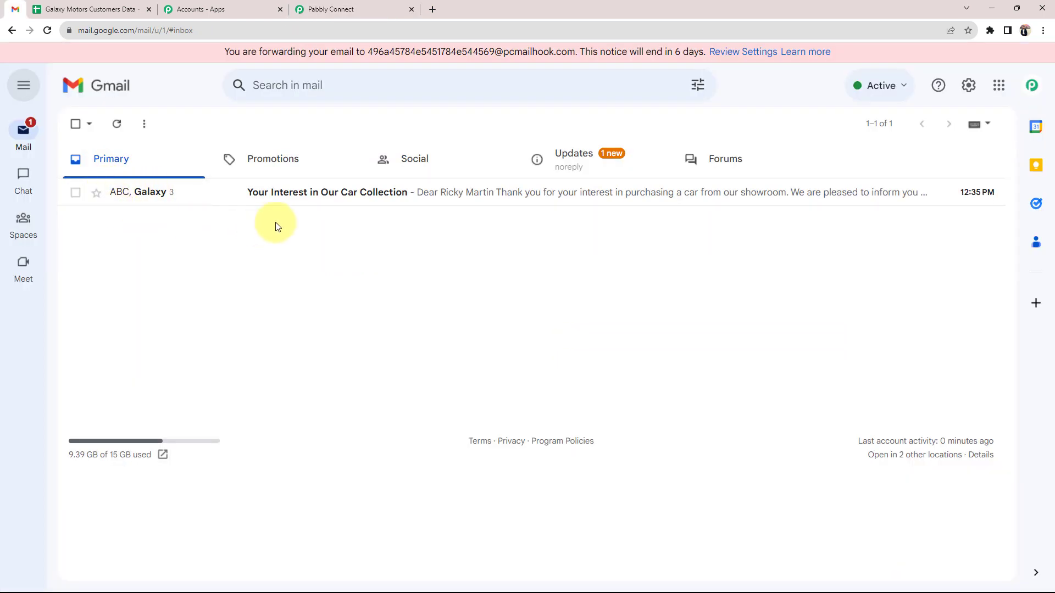
Open 'Your Interest in Our Car Collection' and check the name greeting, phone number and Galaxy Motors signature
{"action": "left_click", "coordinate": [317, 201]}
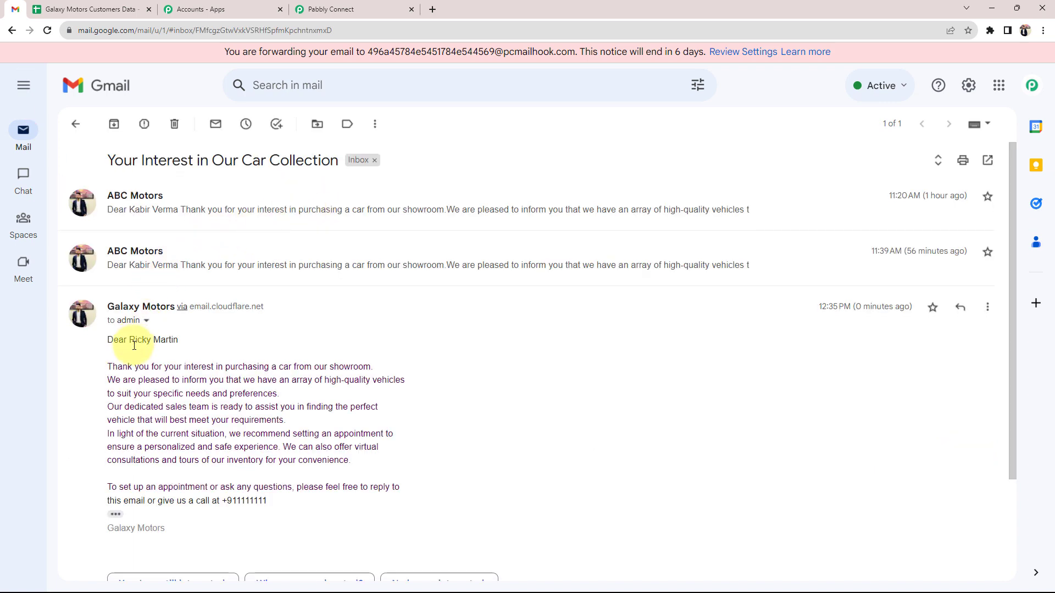
{"action": "scroll", "coordinate": [134, 345], "scroll_direction": "down", "scroll_amount": 2}
{"action": "left_click_drag", "start_coordinate": [107, 207], "coordinate": [176, 216]}
{"action": "left_click", "coordinate": [88, 271]}
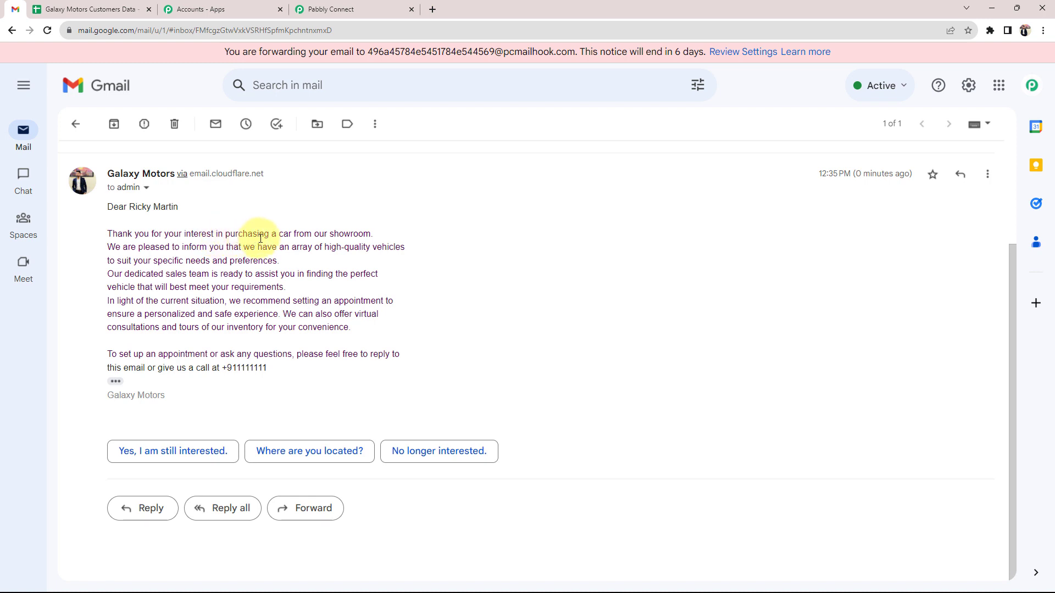
{"action": "left_click", "coordinate": [116, 382]}
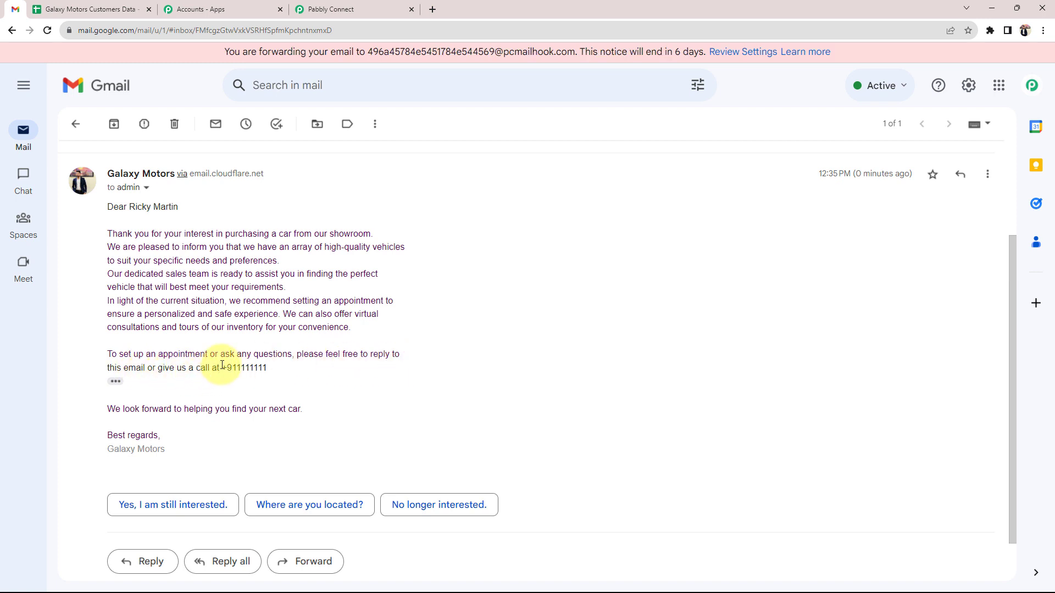
{"action": "left_click_drag", "start_coordinate": [222, 368], "coordinate": [268, 367]}
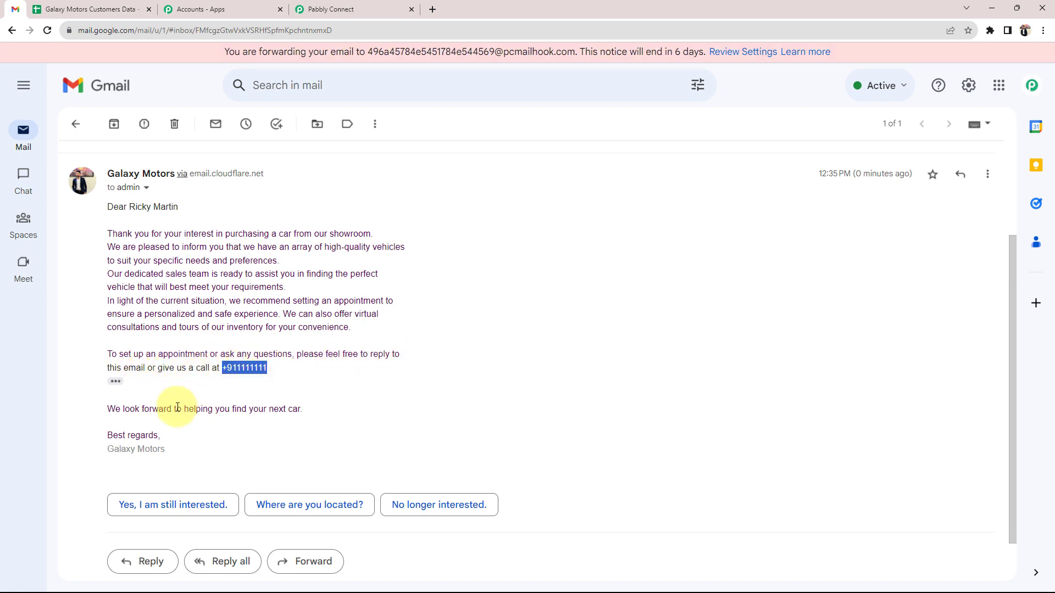
{"action": "left_click_drag", "start_coordinate": [107, 449], "coordinate": [172, 453]}
{"action": "left_click", "coordinate": [208, 453]}
{"action": "scroll", "coordinate": [203, 332], "scroll_direction": "down", "scroll_amount": 1}
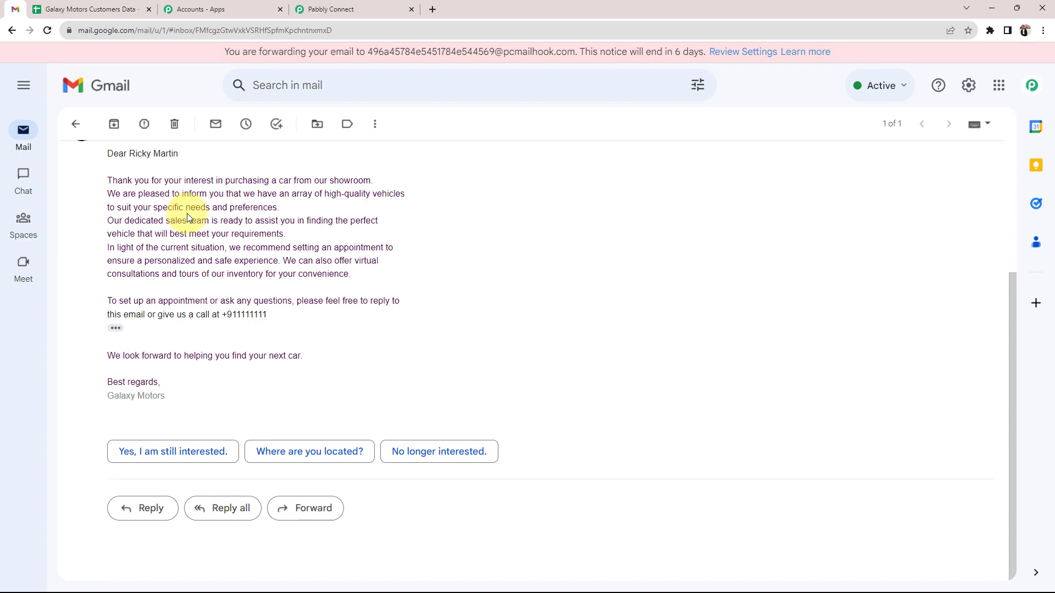
Collapse the Gmail Send Email and Google Sheets trigger steps in the workflow
{"action": "left_click", "coordinate": [340, 10]}
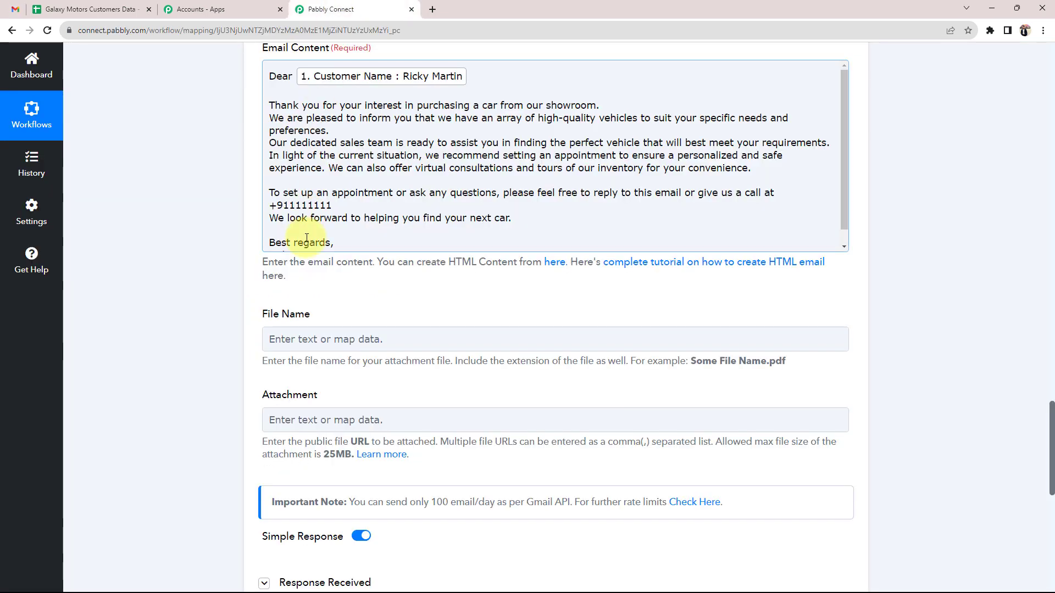
{"action": "scroll", "coordinate": [189, 328], "scroll_direction": "up", "scroll_amount": 15}
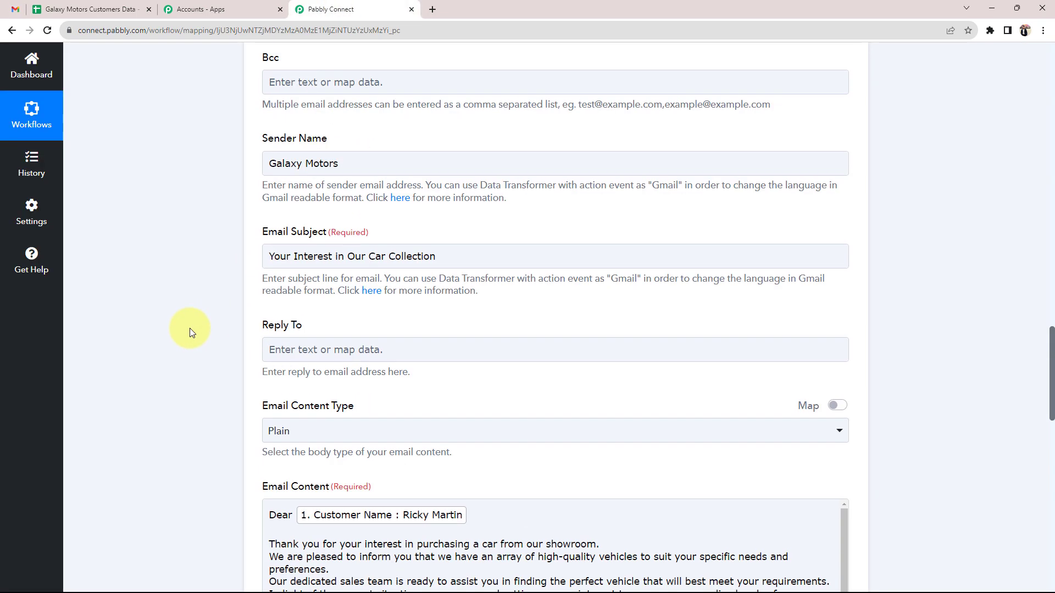
{"action": "scroll", "coordinate": [189, 328], "scroll_direction": "up", "scroll_amount": 7}
{"action": "left_click", "coordinate": [489, 464]}
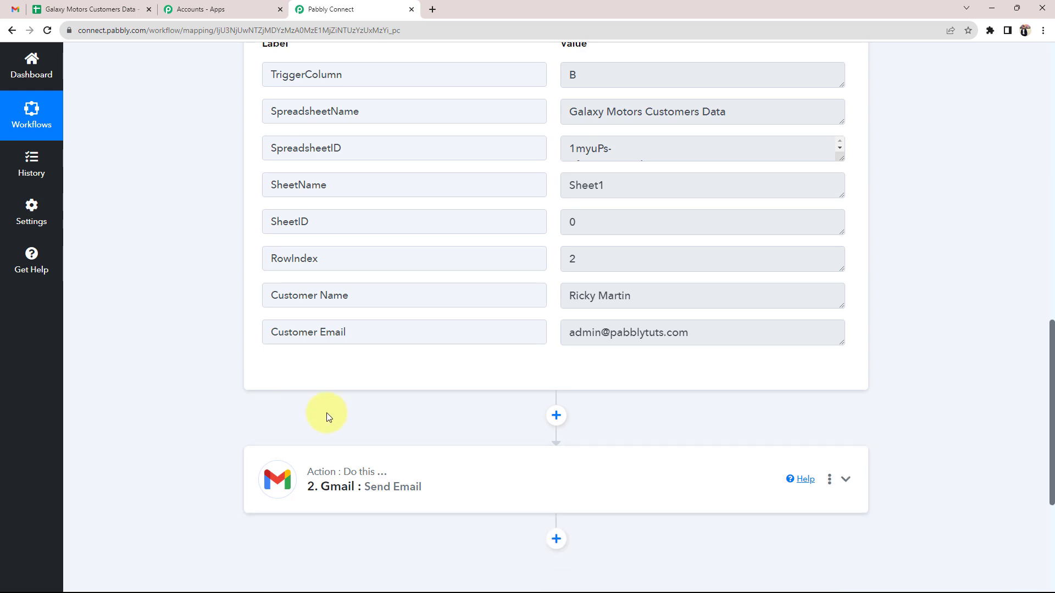
{"action": "scroll", "coordinate": [327, 414], "scroll_direction": "up", "scroll_amount": 8}
{"action": "scroll", "coordinate": [328, 416], "scroll_direction": "up", "scroll_amount": 5}
{"action": "left_click", "coordinate": [683, 287]}
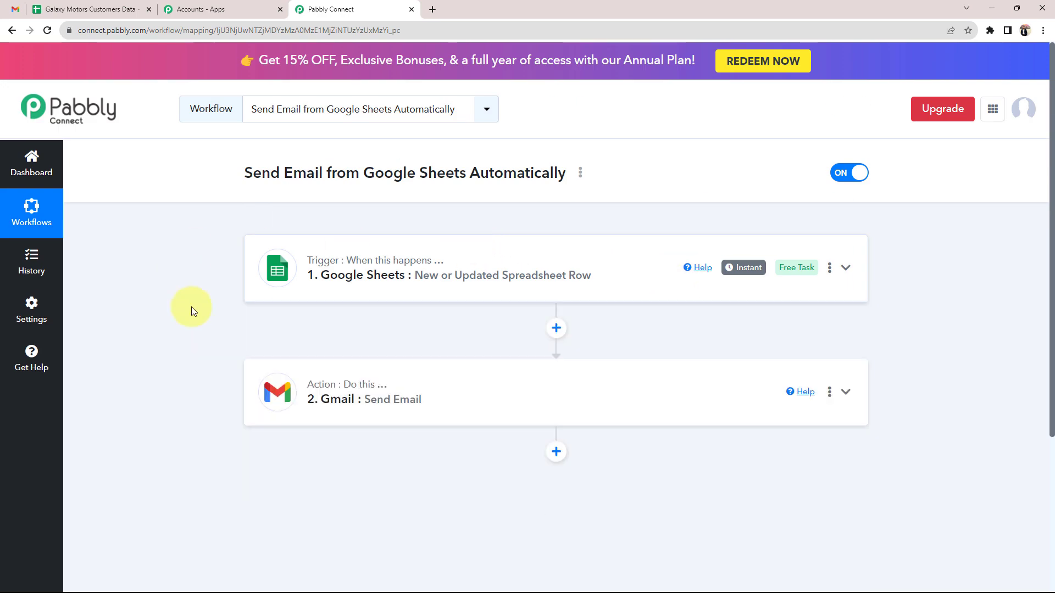